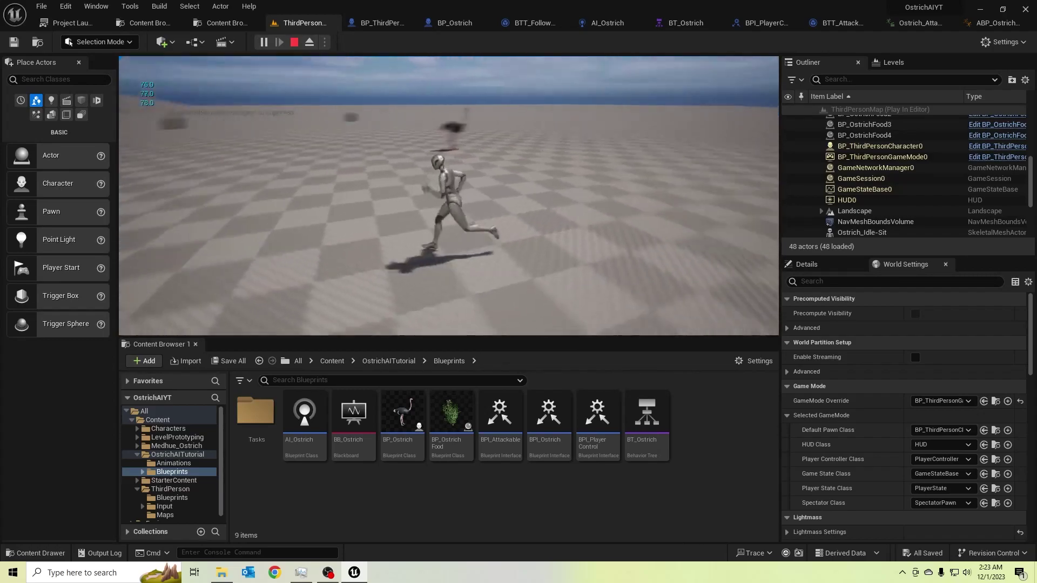
# - Stop the running Play In Editor session
pyautogui.press('Escape')
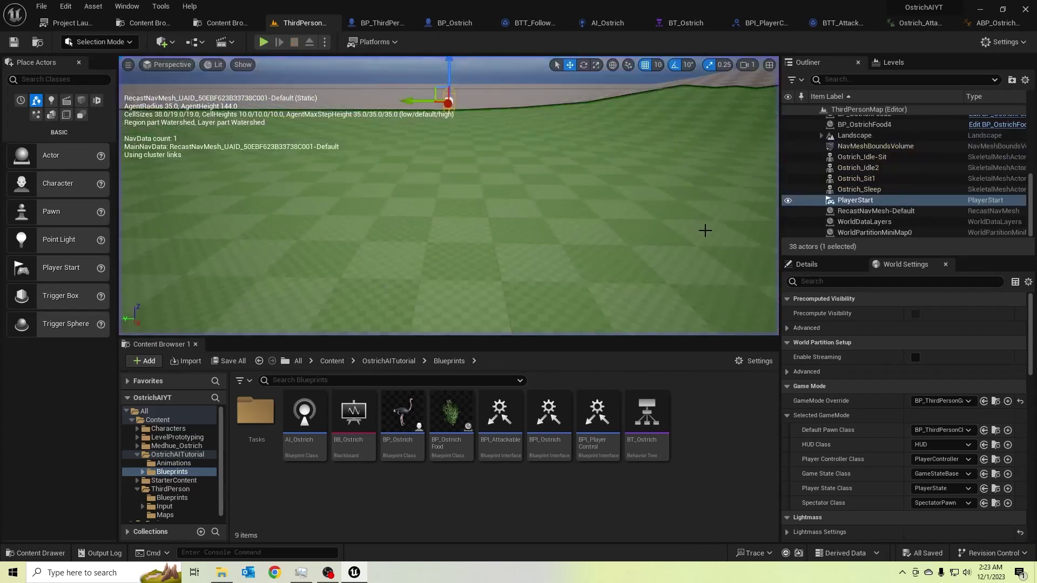
# - Set AI_Ostrich's AIPerception Sight Radius to 1500 and Lose Sight Radius to 2000
pyautogui.click(607, 23)
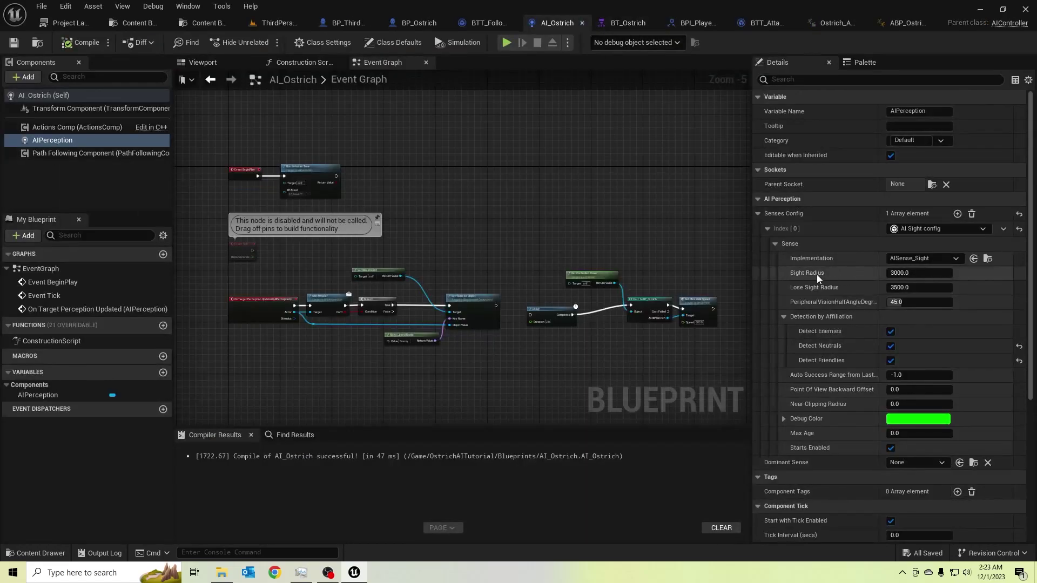
pyautogui.click(915, 273)
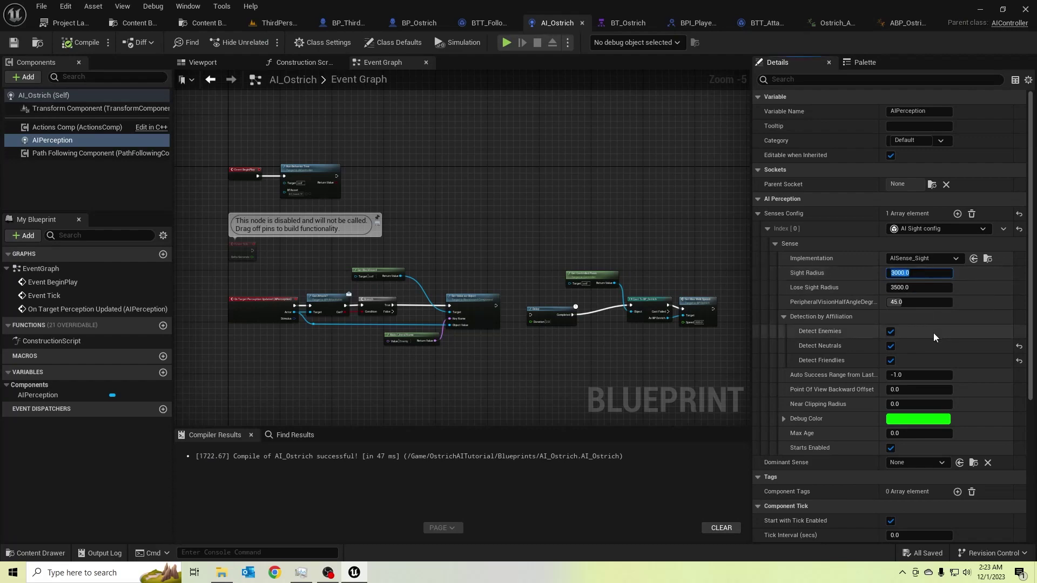
pyautogui.write('1500')
pyautogui.press('Return')
pyautogui.click(937, 288)
pyautogui.write('2000')
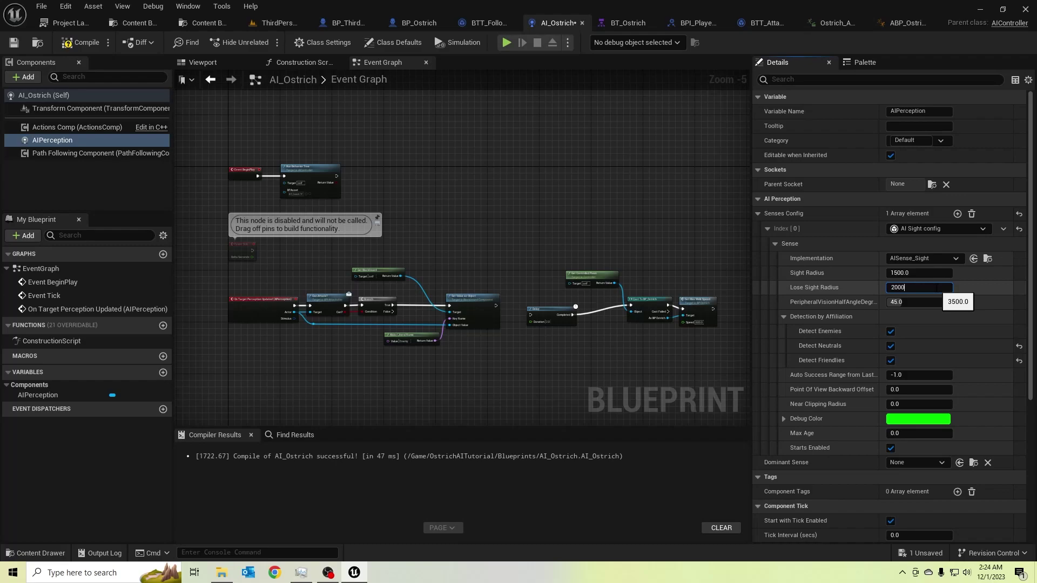
pyautogui.click(518, 175)
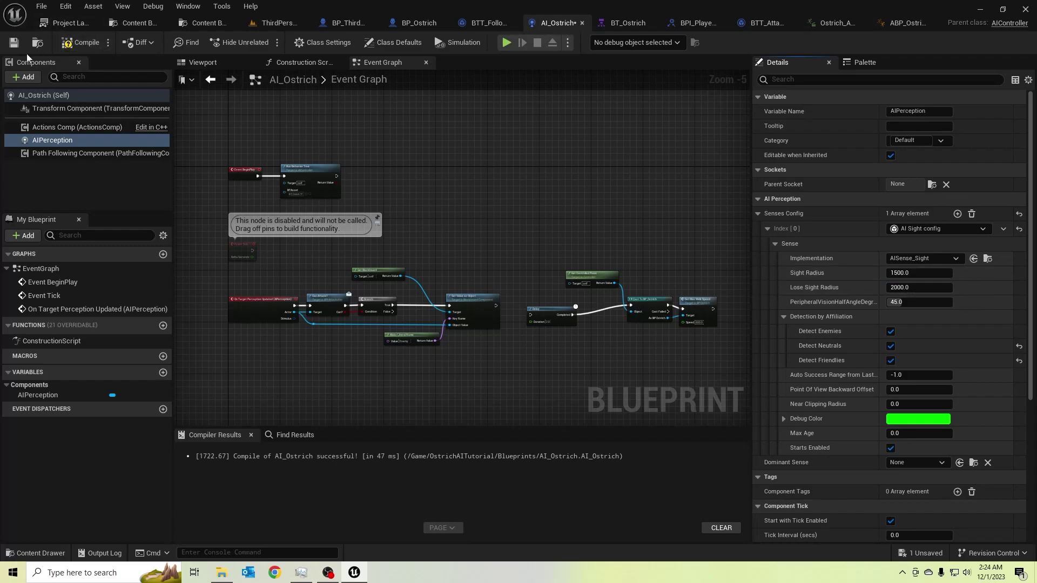
# - Save AI_Ostrich and playtest the ThirdPerson level twice, watching the ostrich chase the player
pyautogui.click(13, 42)
pyautogui.click(276, 22)
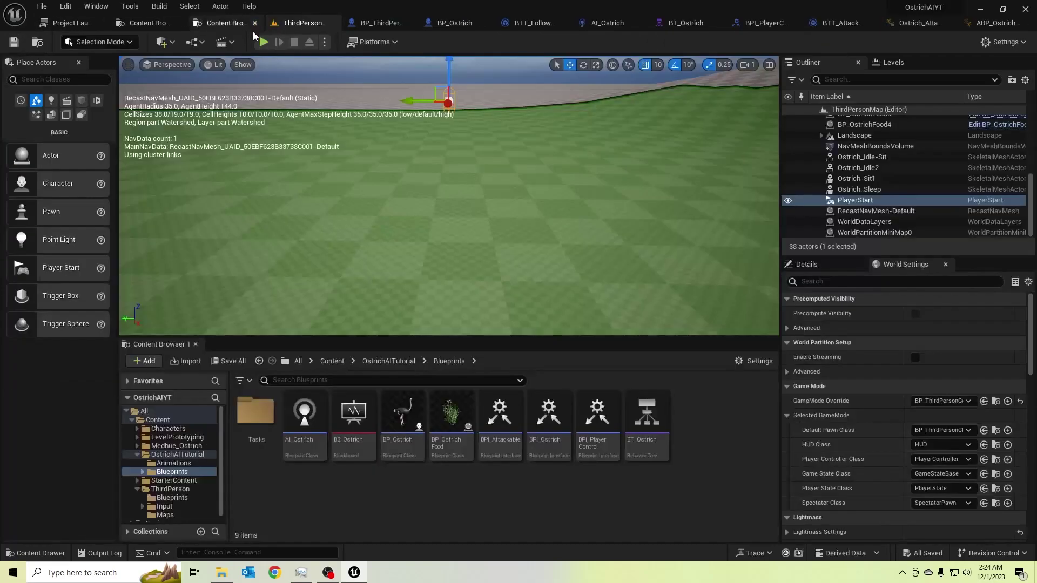
pyautogui.click(264, 43)
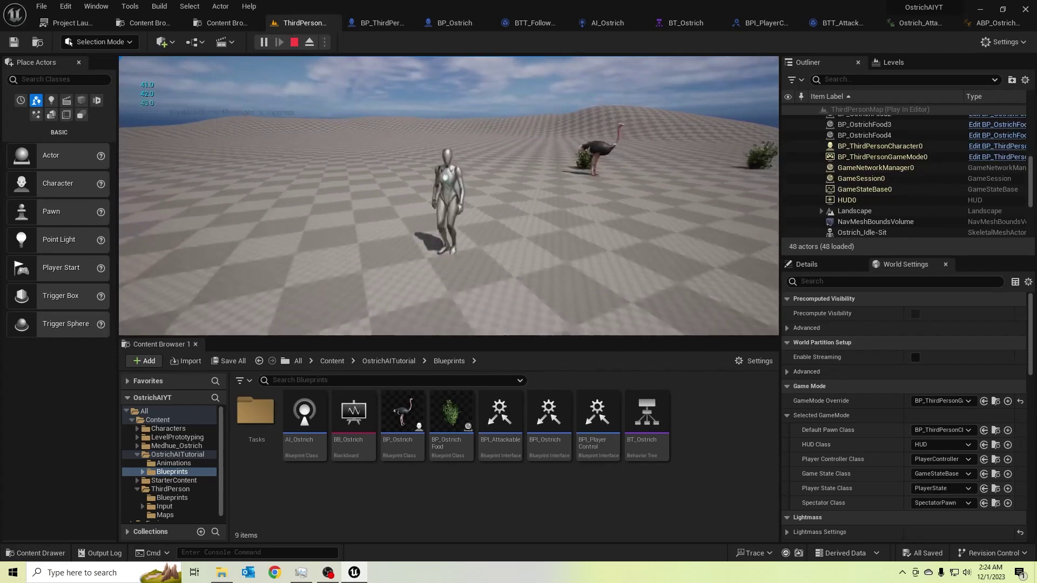
pyautogui.press('Escape')
pyautogui.click(263, 42)
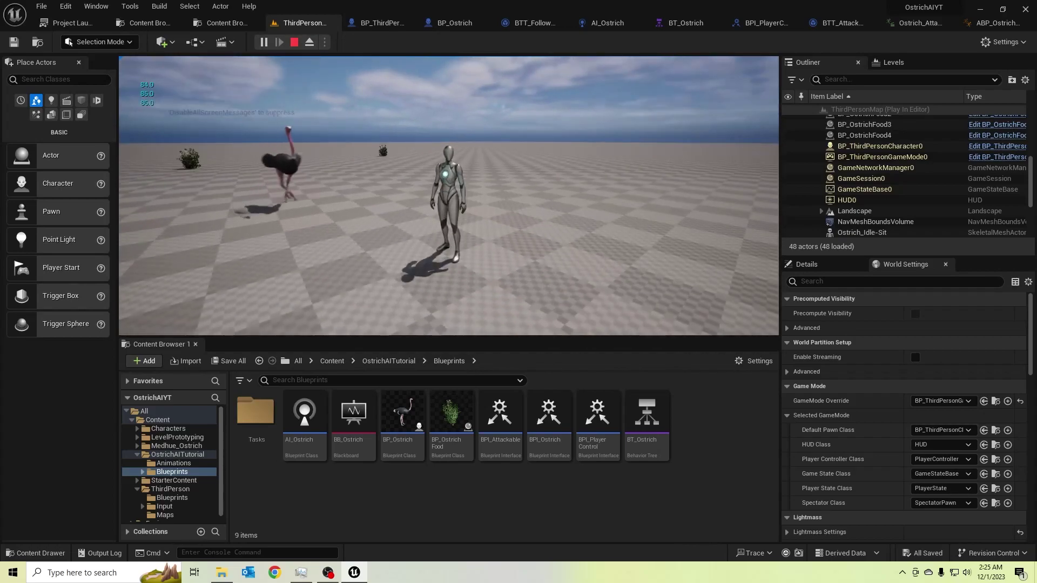
# - Raise AI_Ostrich's Sight Radius to 2000 and Lose Sight Radius to 2500
pyautogui.click(608, 23)
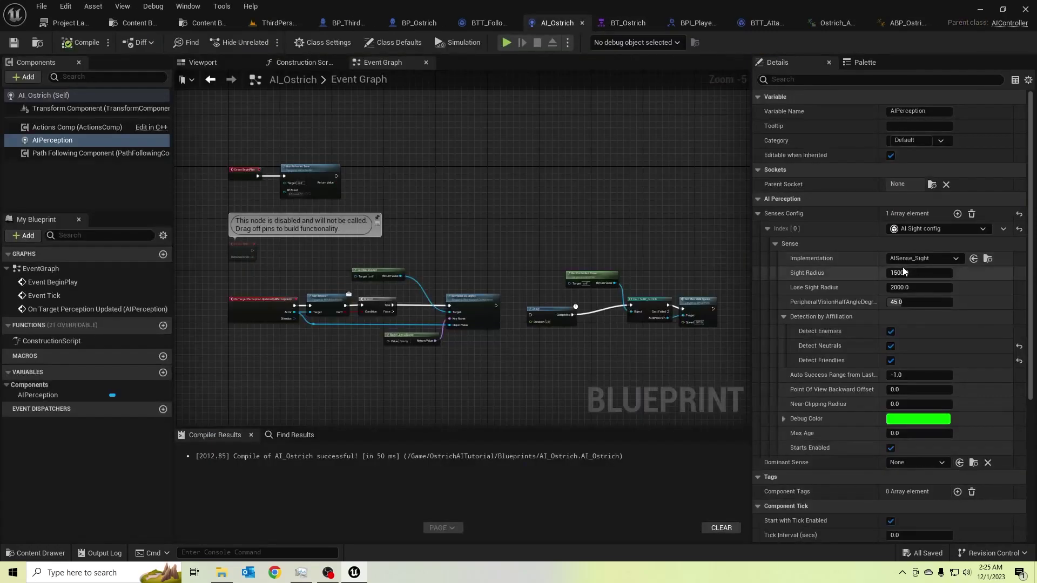
pyautogui.click(904, 272)
pyautogui.write('2')
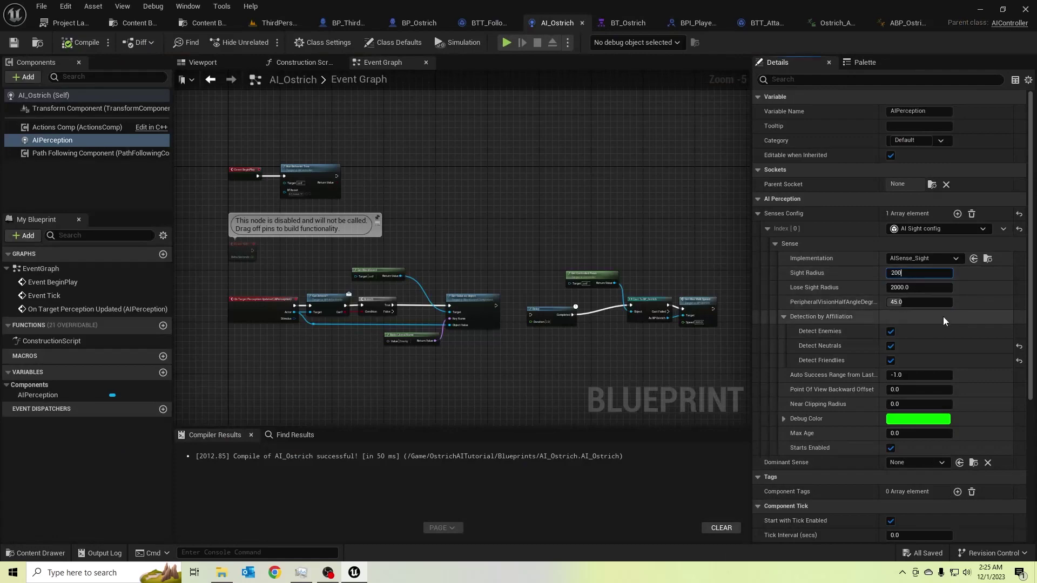
pyautogui.write('0')
pyautogui.press('Return')
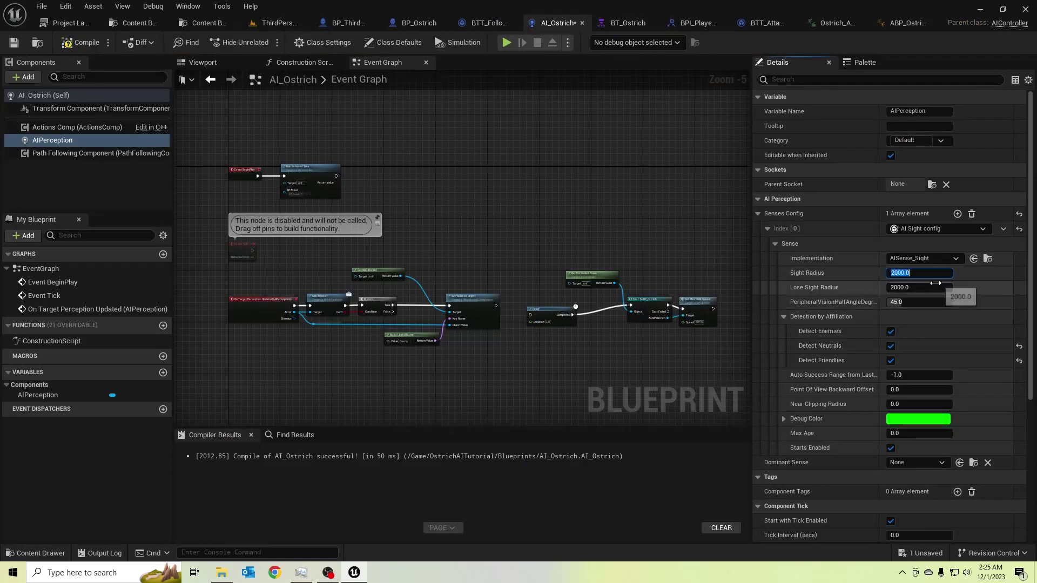
pyautogui.click(932, 288)
pyautogui.write('2500')
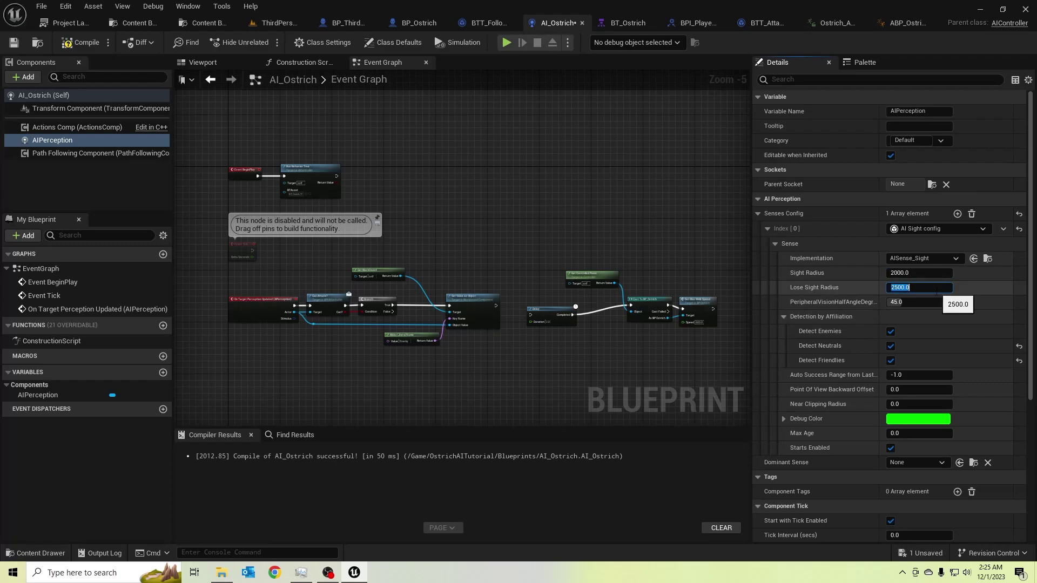
pyautogui.click(81, 42)
pyautogui.click(13, 42)
pyautogui.click(302, 23)
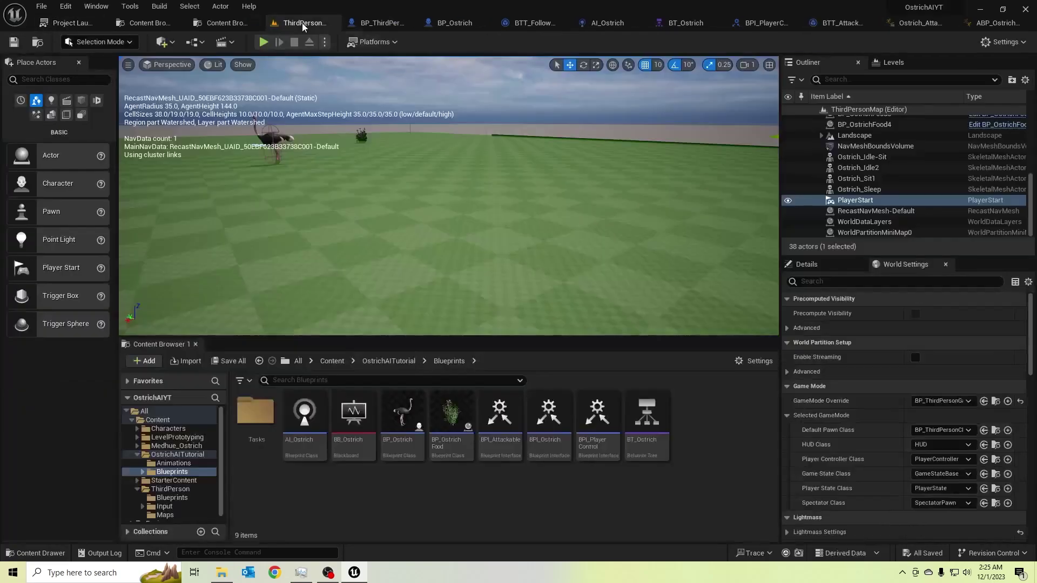
pyautogui.click(263, 42)
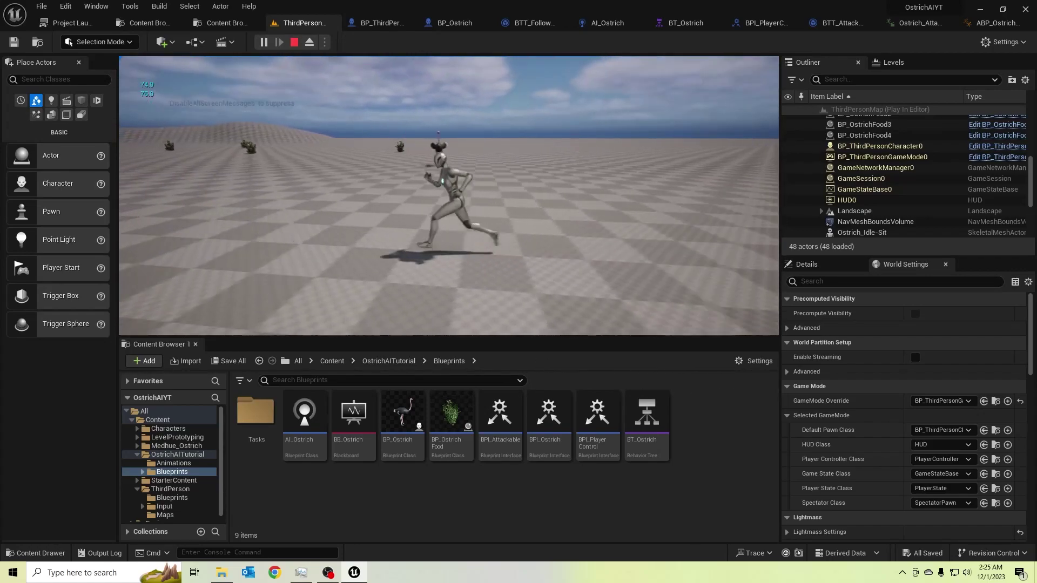
pyautogui.press('Escape')
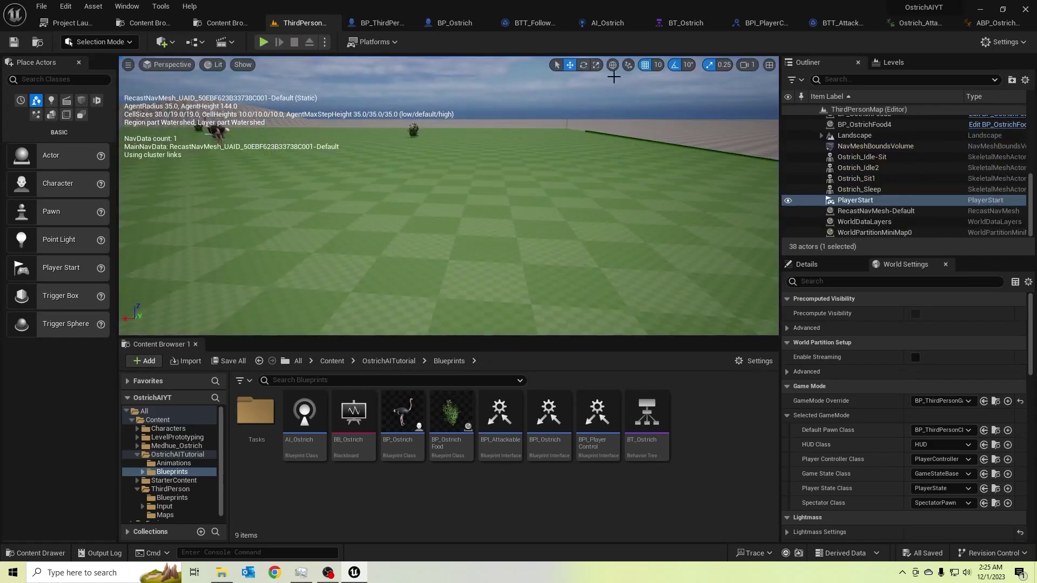
# - In BT_Ostrich, move BTT_FollowEnemy slightly left and BTT_AttackEnemy lower and further left
pyautogui.click(680, 23)
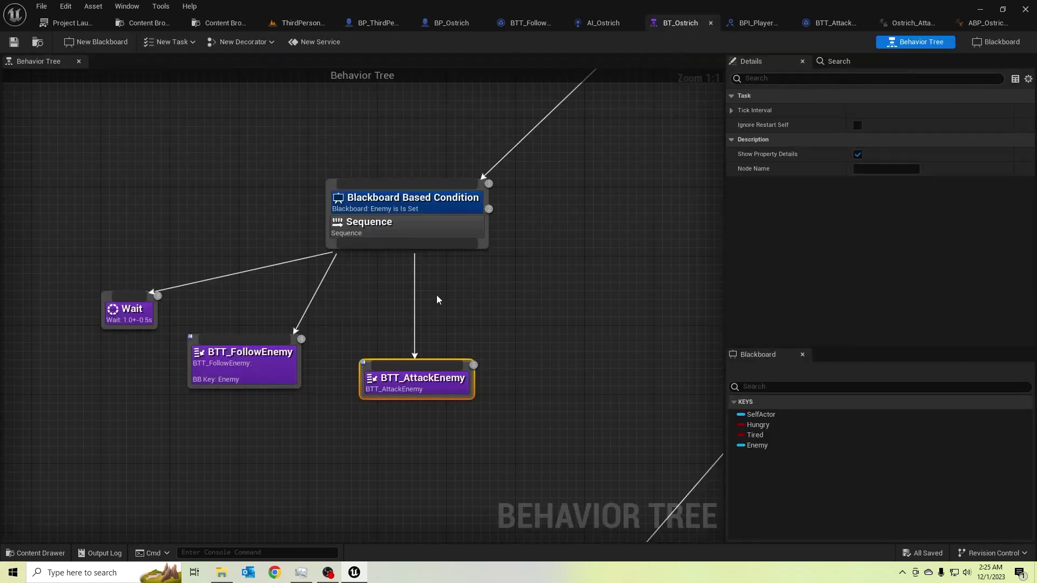
pyautogui.moveTo(423, 305); pyautogui.dragTo(481, 234, button='right')
pyautogui.scroll(-3, 571, 259)
pyautogui.moveTo(572, 258); pyautogui.dragTo(621, 241, button='right')
pyautogui.scroll(2, 368, 315)
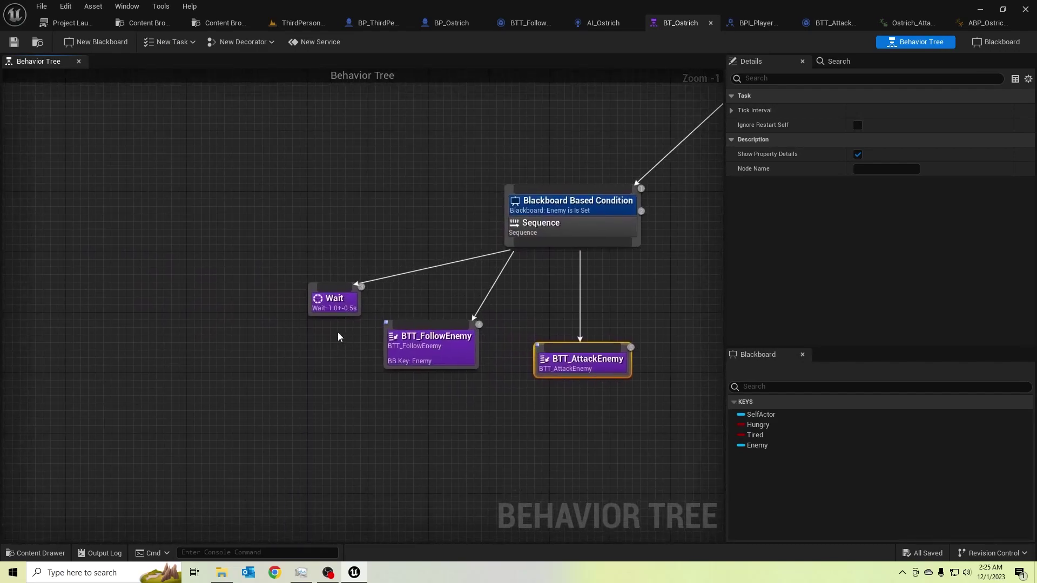
pyautogui.scroll(1, 325, 333)
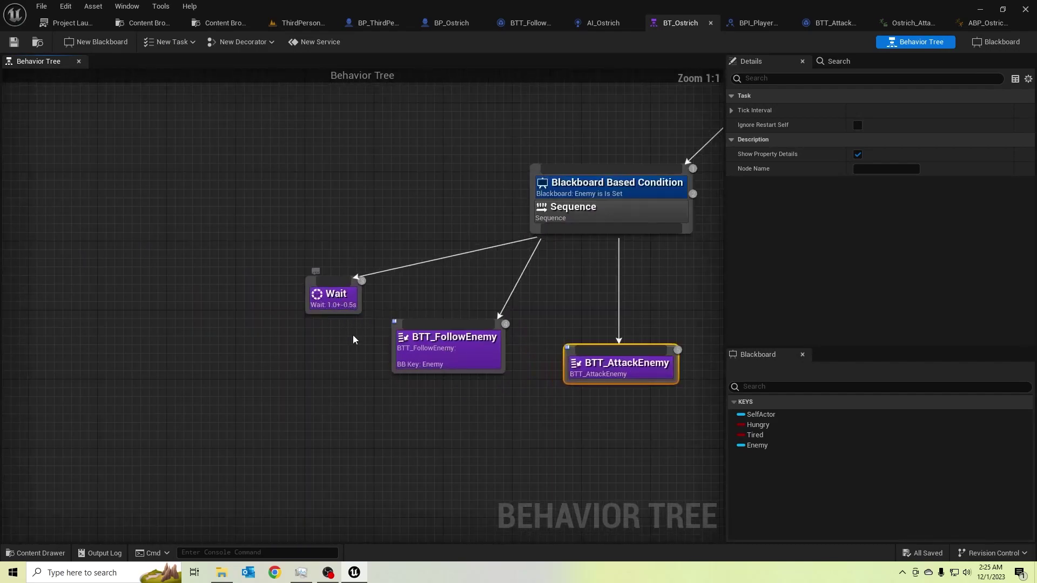
pyautogui.moveTo(469, 359); pyautogui.dragTo(443, 364)
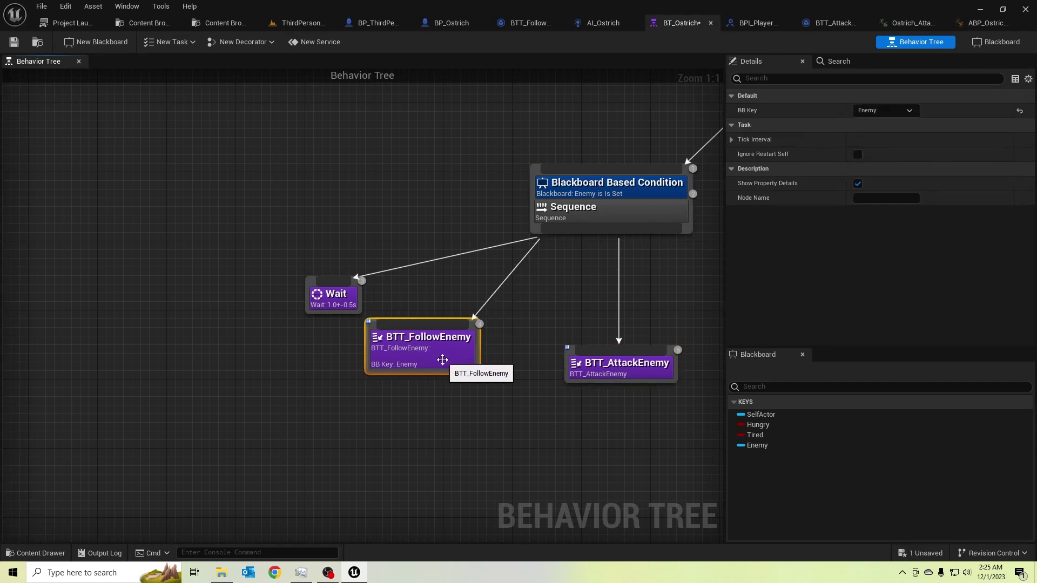
pyautogui.moveTo(606, 375); pyautogui.dragTo(510, 410)
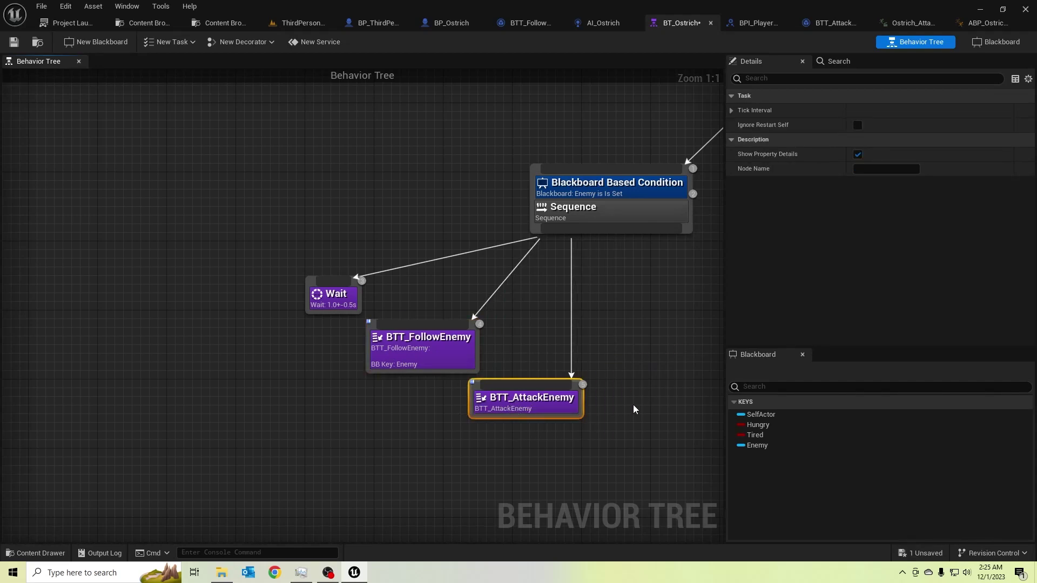
pyautogui.moveTo(635, 410); pyautogui.dragTo(446, 363, button='right')
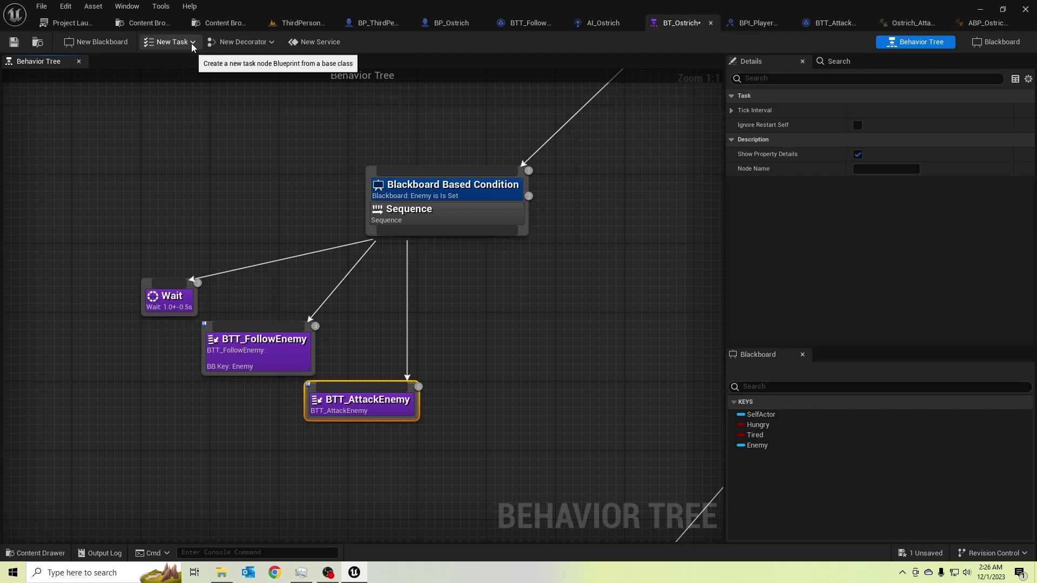
pyautogui.scroll(-3, 545, 292)
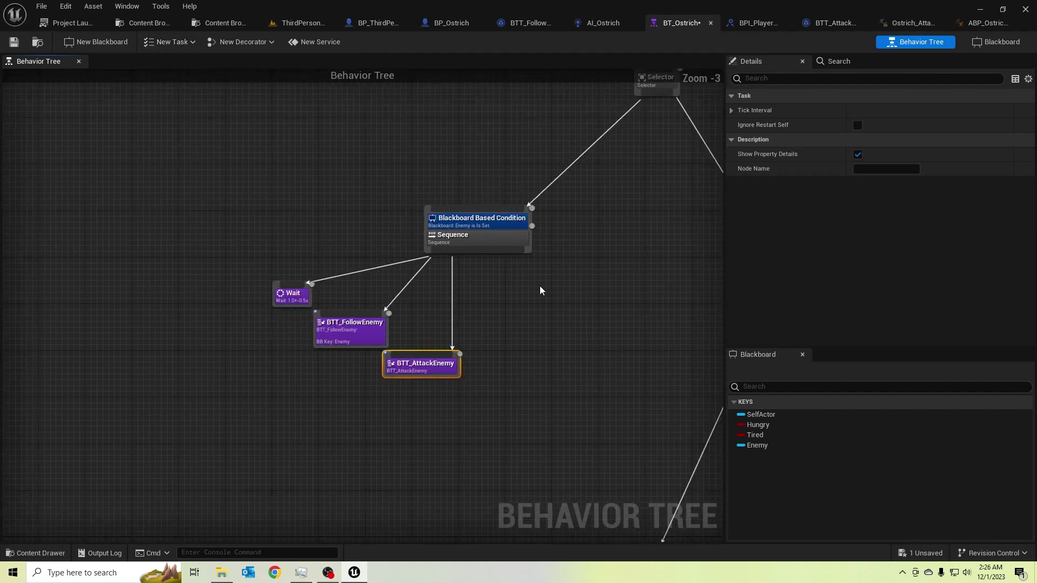
pyautogui.scroll(3, 540, 291)
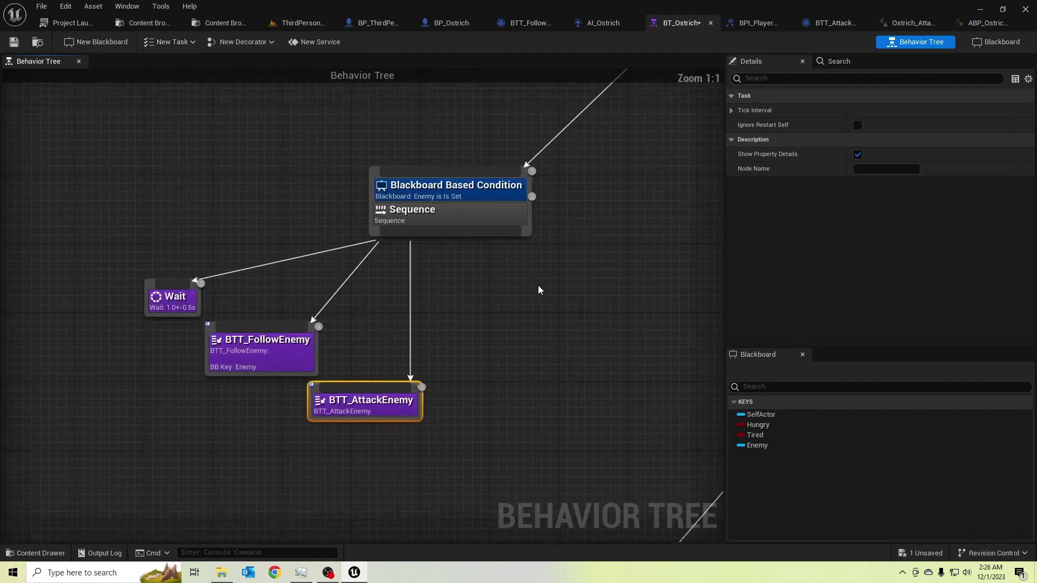
# - Create a Blueprint-based task named BTTask_CheckEnemyDistance in the Tasks folder
pyautogui.click(174, 42)
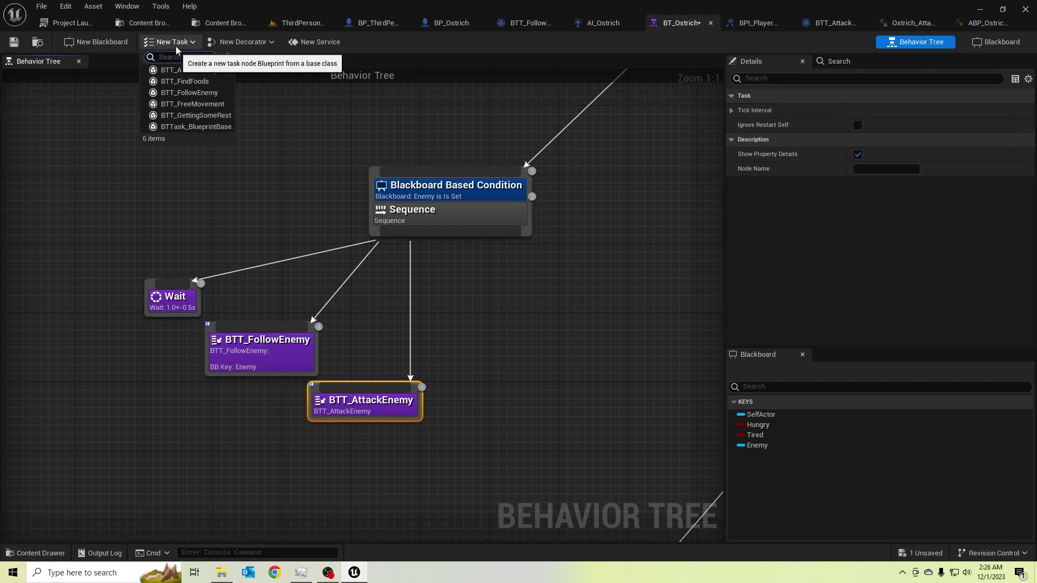
pyautogui.click(198, 129)
pyautogui.click(397, 174)
pyautogui.doubleClick(397, 174)
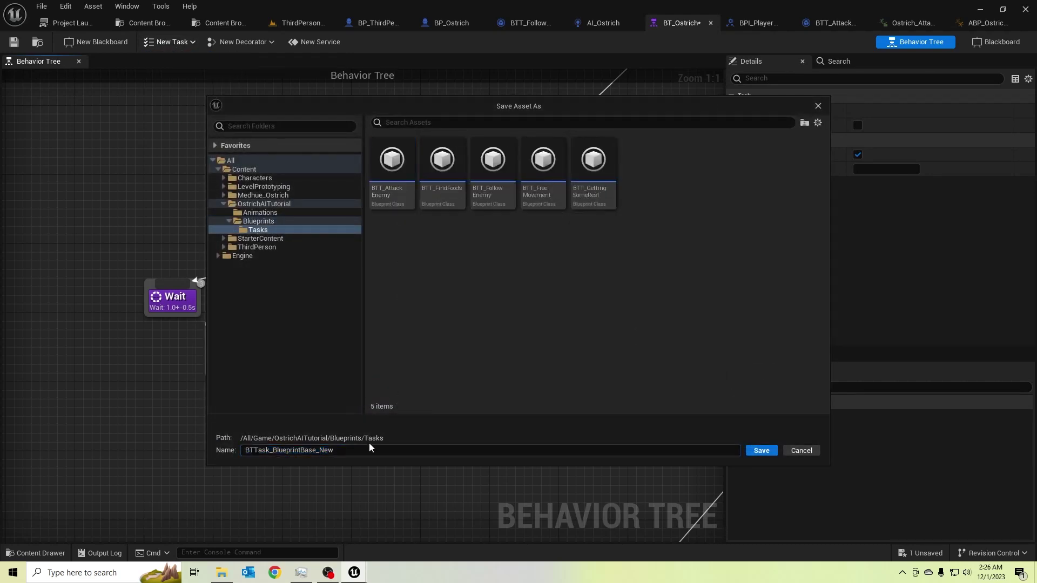
pyautogui.moveTo(371, 449); pyautogui.dragTo(273, 451)
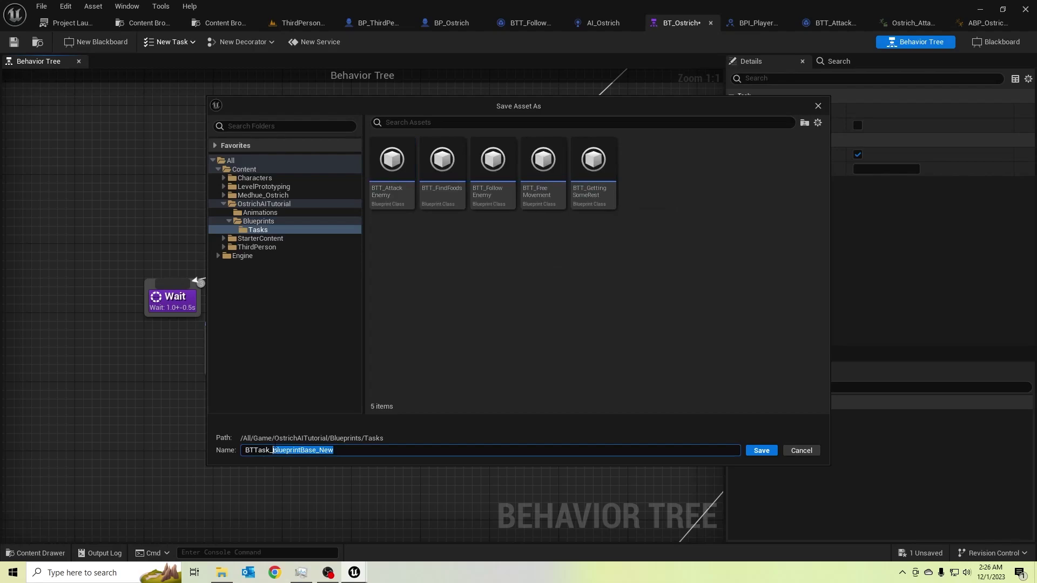
pyautogui.write('CheckEnemyDistancw')
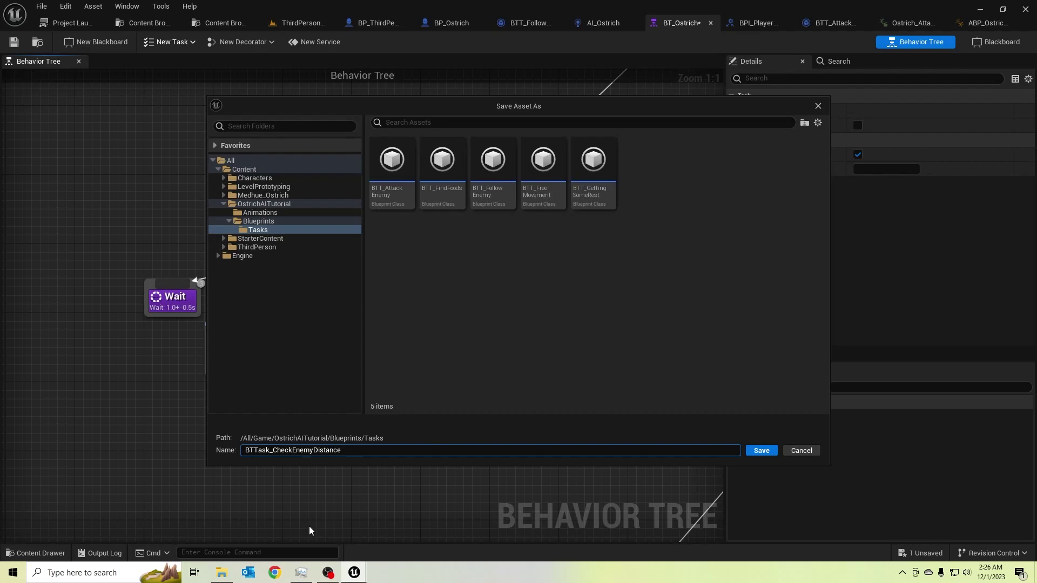
pyautogui.press('Return')
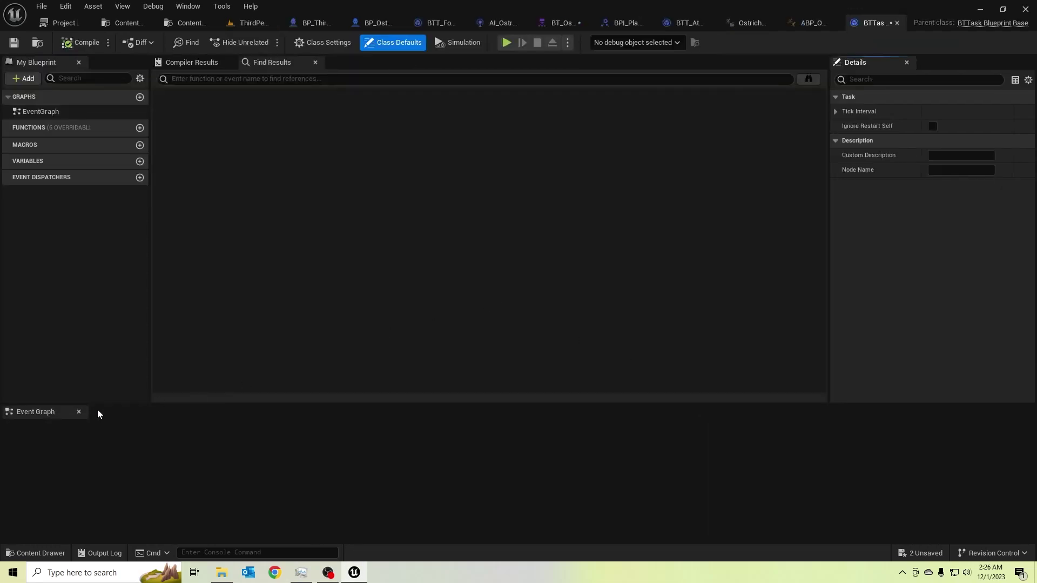
# - Dock the task's Event Graph and add an Event Receive Execute AI node
pyautogui.moveTo(70, 414); pyautogui.dragTo(373, 101)
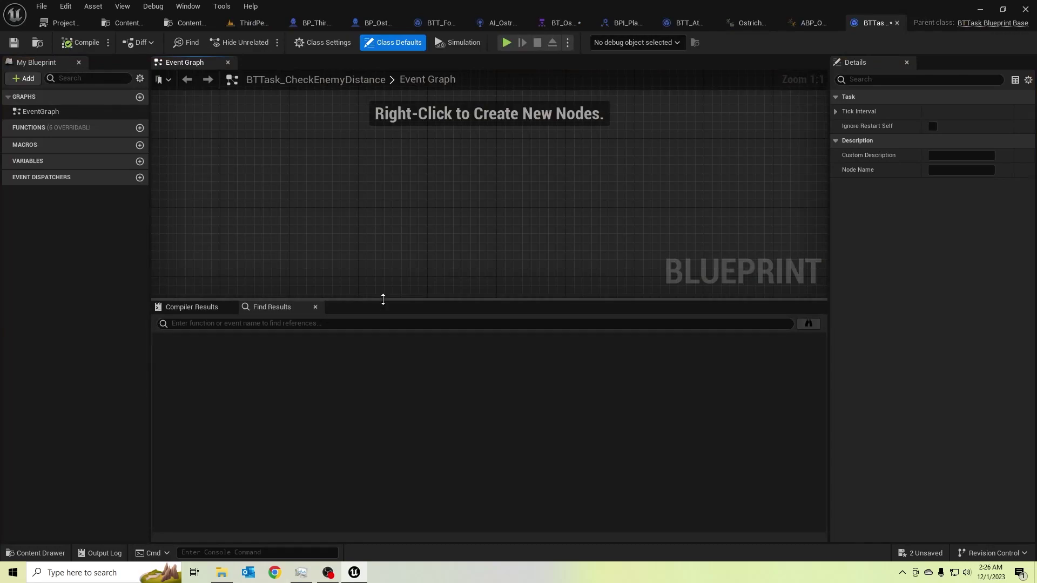
pyautogui.moveTo(383, 300); pyautogui.dragTo(384, 429)
pyautogui.rightClick(224, 145)
pyautogui.write('exe')
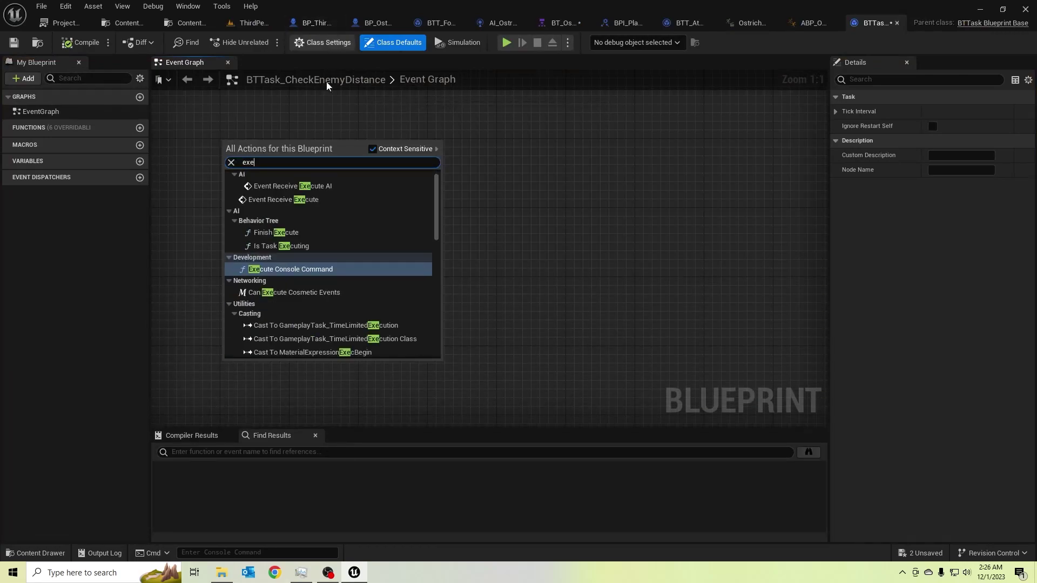
pyautogui.click(279, 186)
pyautogui.moveTo(250, 197); pyautogui.dragTo(233, 205)
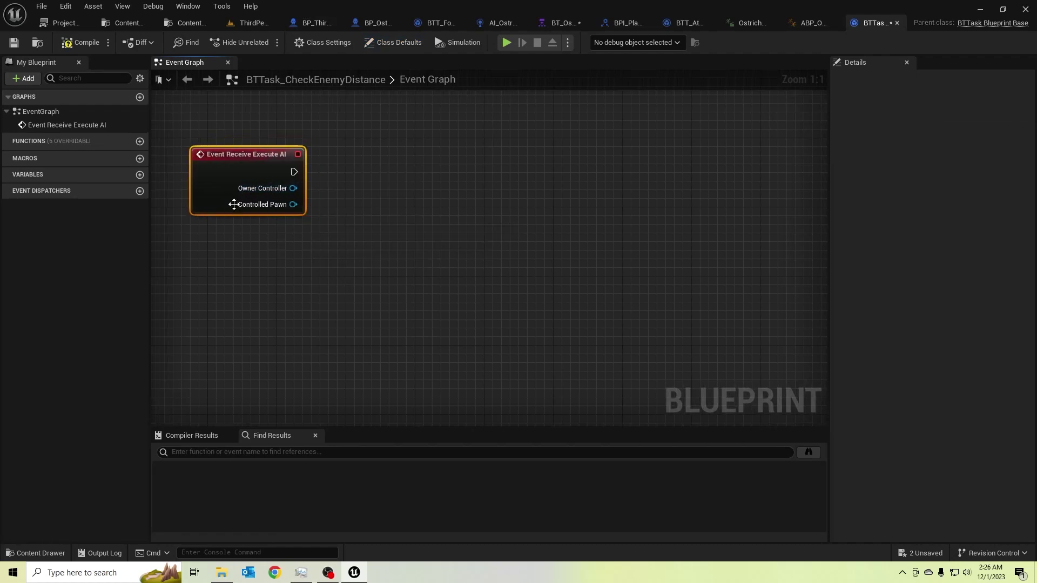
# - Add a Blackboard Key Selector variable named BB_Key, then compile and save the task
pyautogui.click(140, 176)
pyautogui.write('BB_Key')
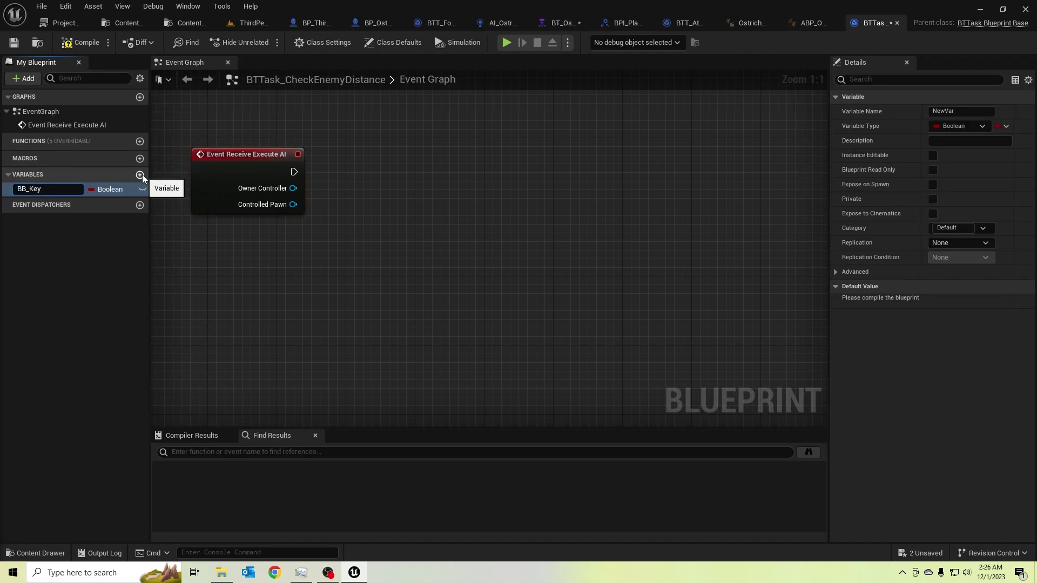
pyautogui.press('Return')
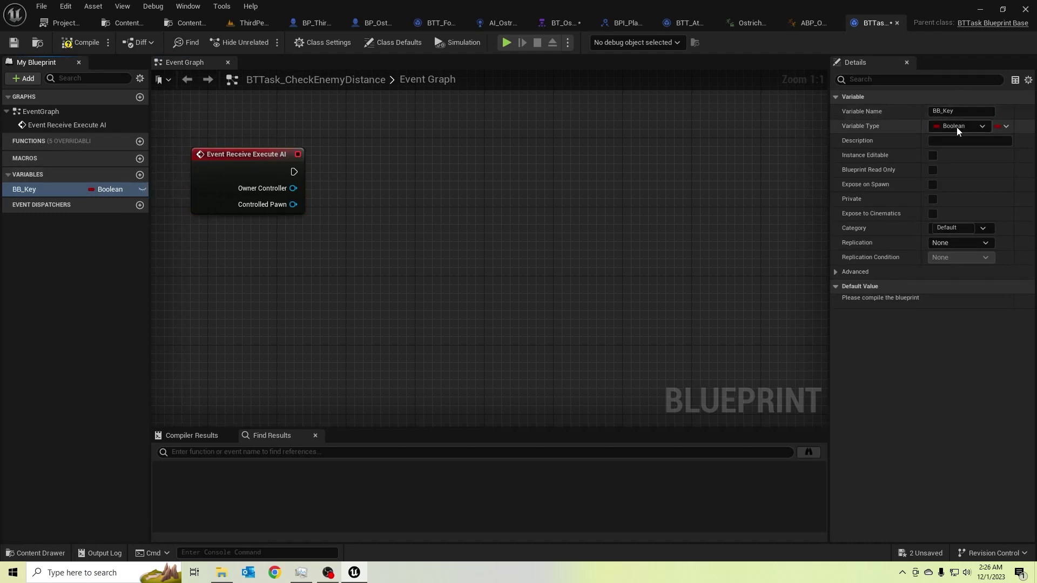
pyautogui.click(957, 127)
pyautogui.write('lackb')
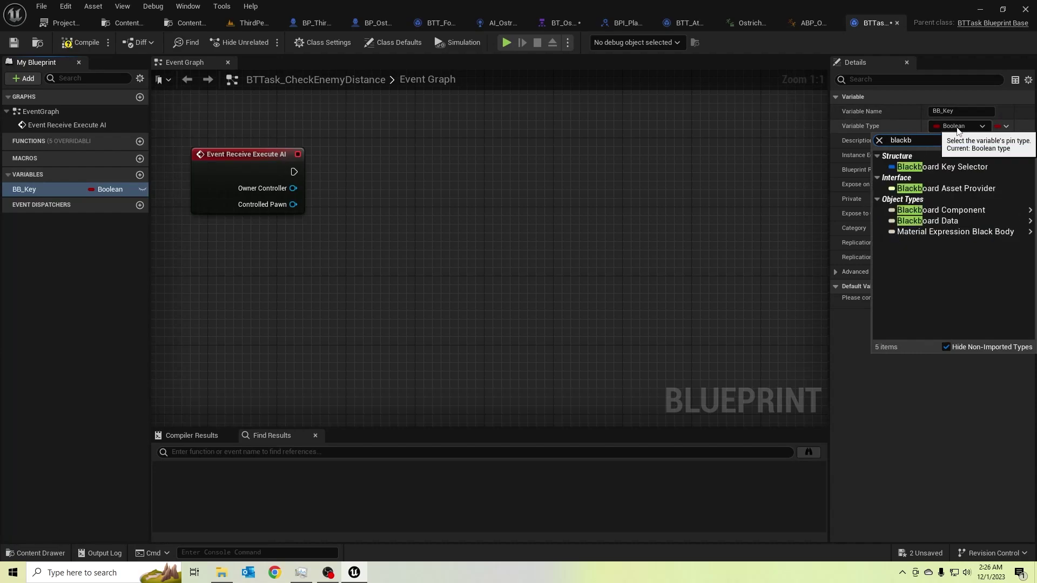
pyautogui.click(980, 167)
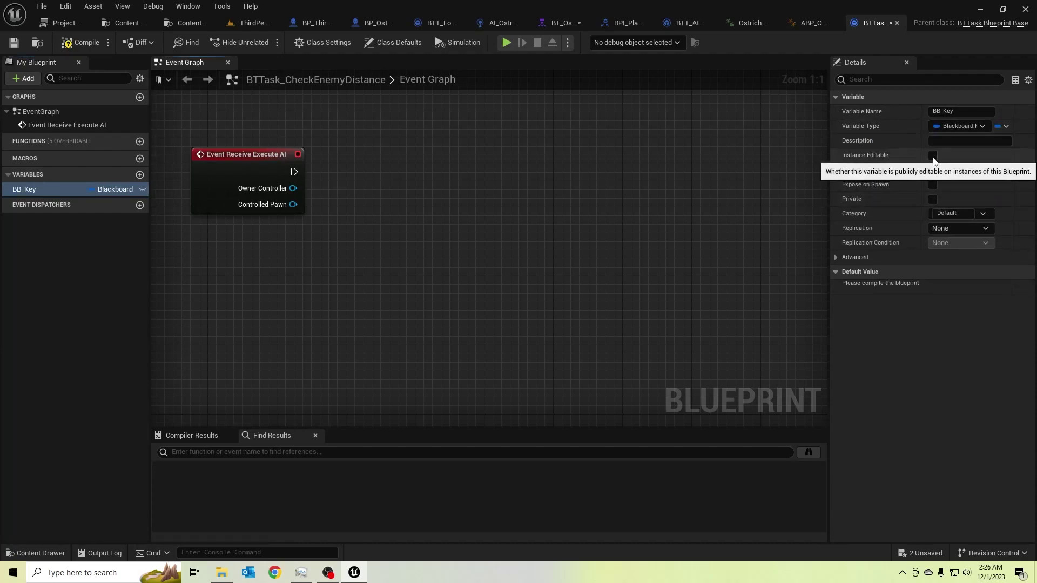
pyautogui.press('F7')
pyautogui.hotkey('ctrl', 's')
# - Add a CheckEnemyDistance task under BT_Ostrich's Sequence with BB Key set to Enemy, and save
pyautogui.click(564, 24)
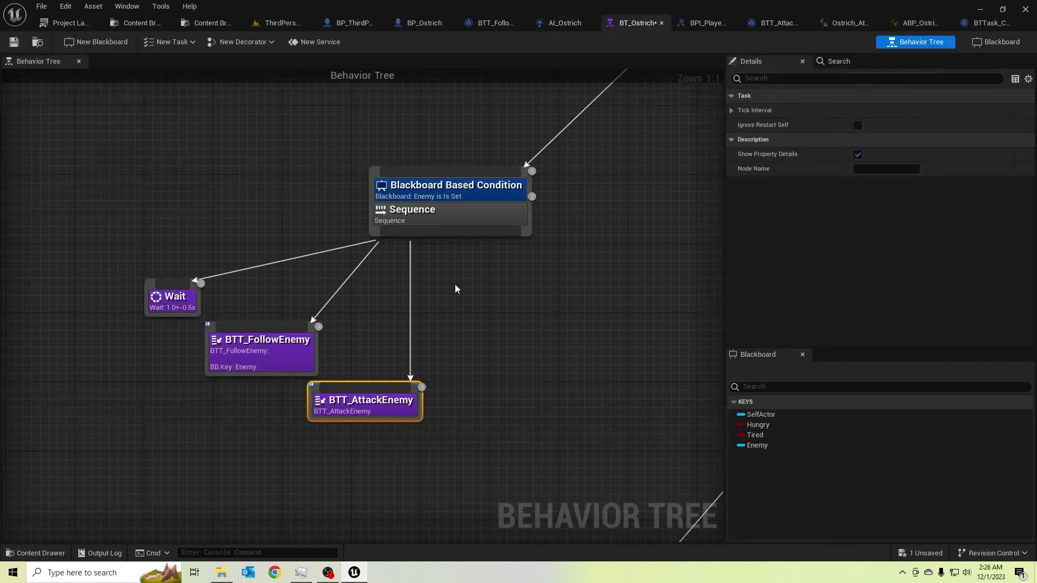
pyautogui.moveTo(462, 233); pyautogui.dragTo(489, 366)
pyautogui.write('btt')
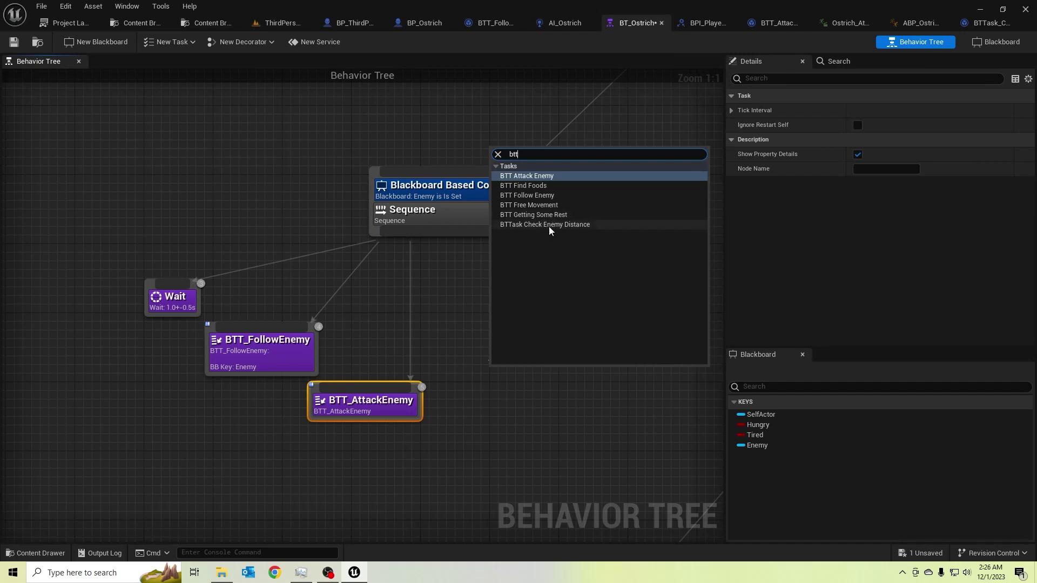
pyautogui.click(548, 224)
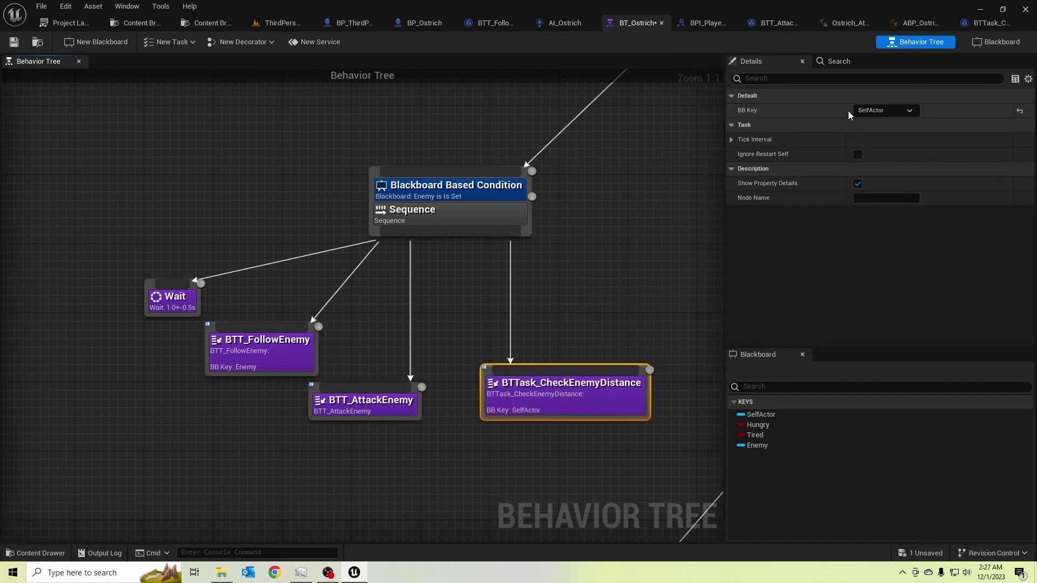
pyautogui.click(878, 109)
pyautogui.click(885, 160)
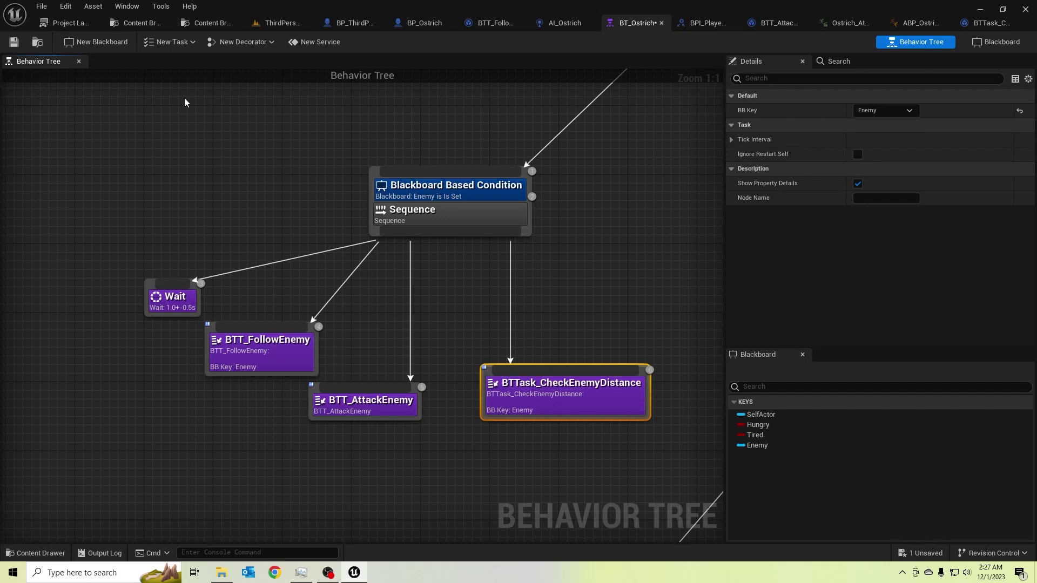
pyautogui.click(12, 42)
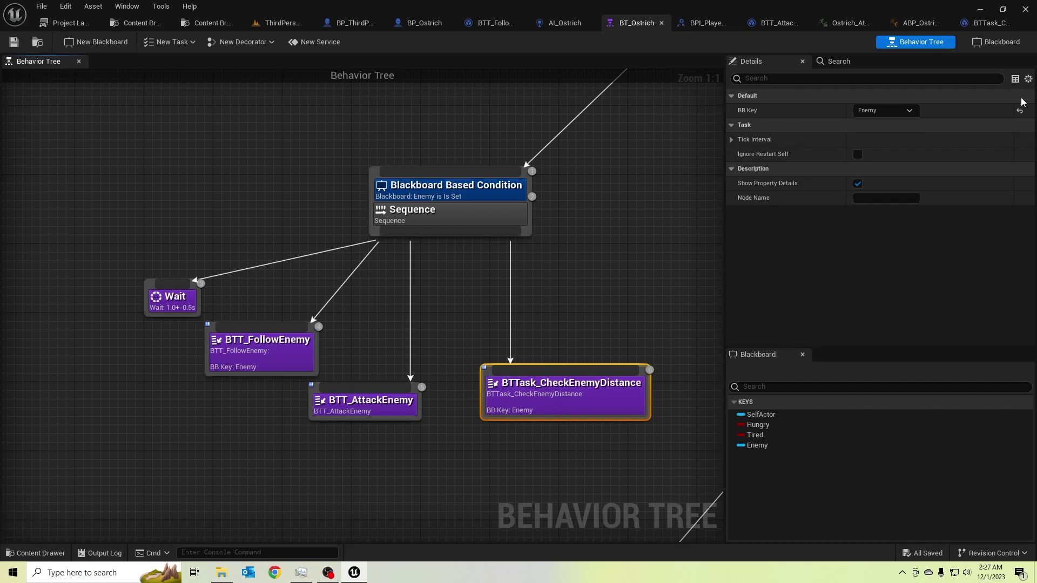
# - Place a BB_Key getter feeding a Get Blackboard Value as Actor node
pyautogui.click(982, 23)
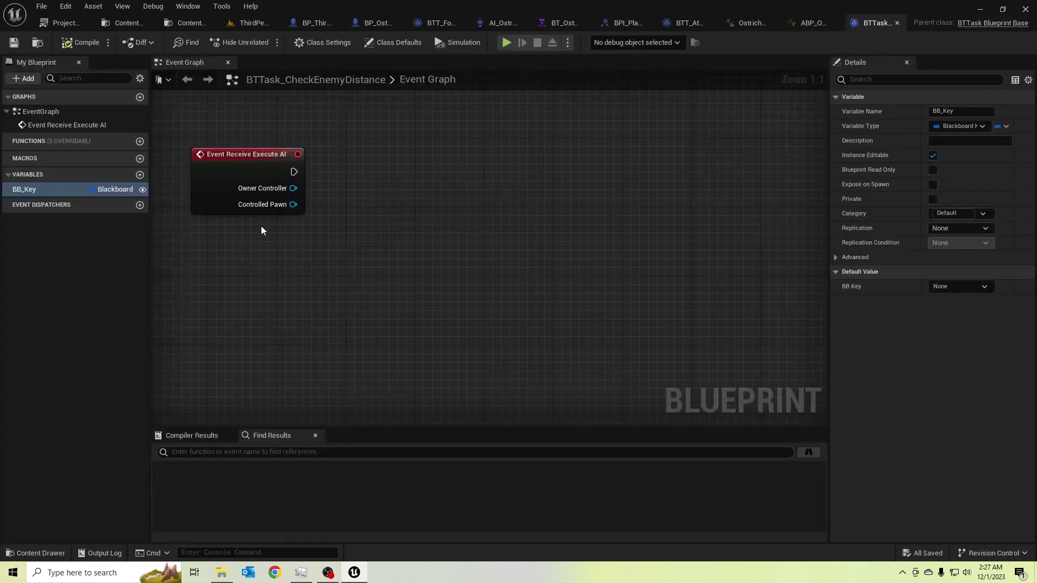
pyautogui.moveTo(48, 189); pyautogui.dragTo(167, 264)
pyautogui.click(187, 278)
pyautogui.moveTo(240, 260); pyautogui.dragTo(259, 260)
pyautogui.write('actor')
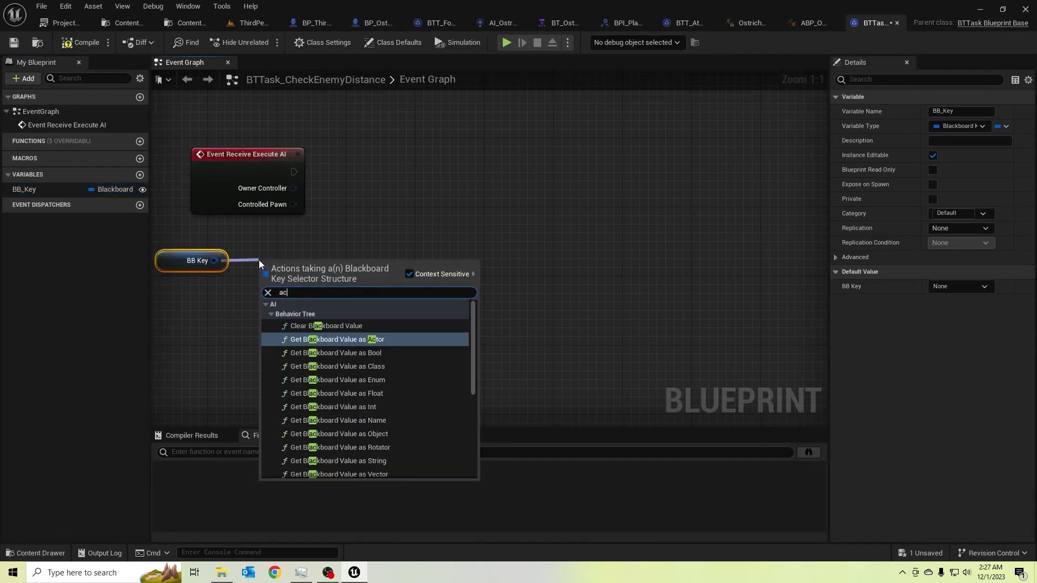
pyautogui.click(327, 326)
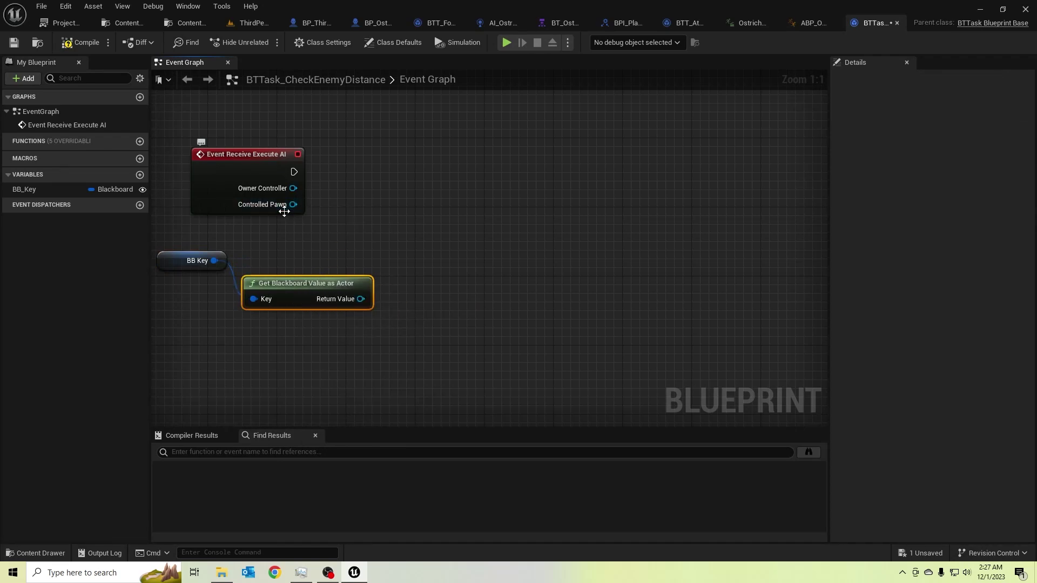
# - Add Get Actor Location nodes for the Controlled Pawn and the blackboard actor
pyautogui.moveTo(292, 204); pyautogui.dragTo(345, 207)
pyautogui.write('get a')
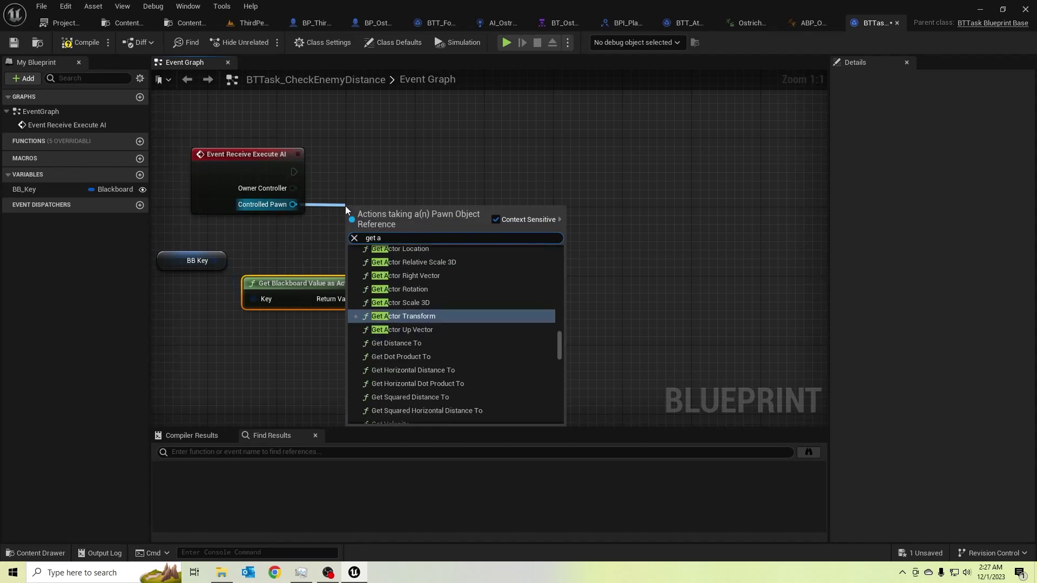
pyautogui.write('cot')
pyautogui.press('BackSpace')
pyautogui.press('BackSpace')
pyautogui.write('tor loca')
pyautogui.press('Return')
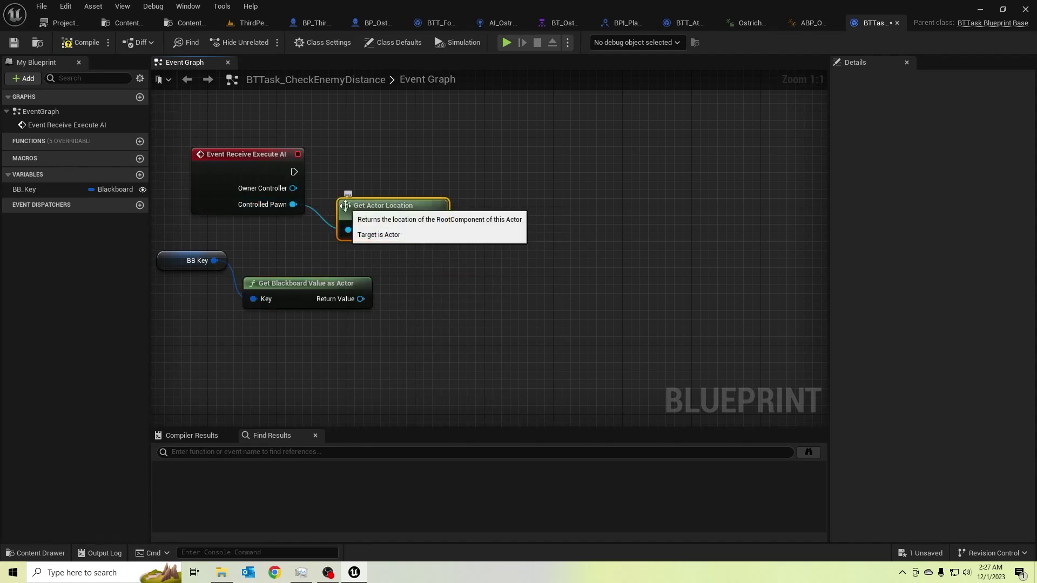
pyautogui.moveTo(361, 299); pyautogui.dragTo(422, 303)
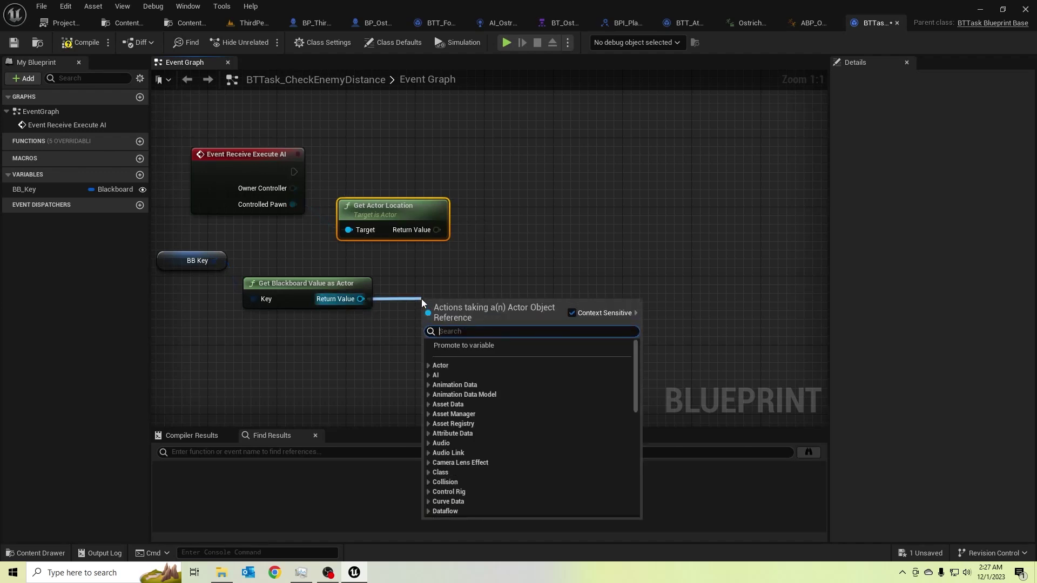
pyautogui.write('actor location')
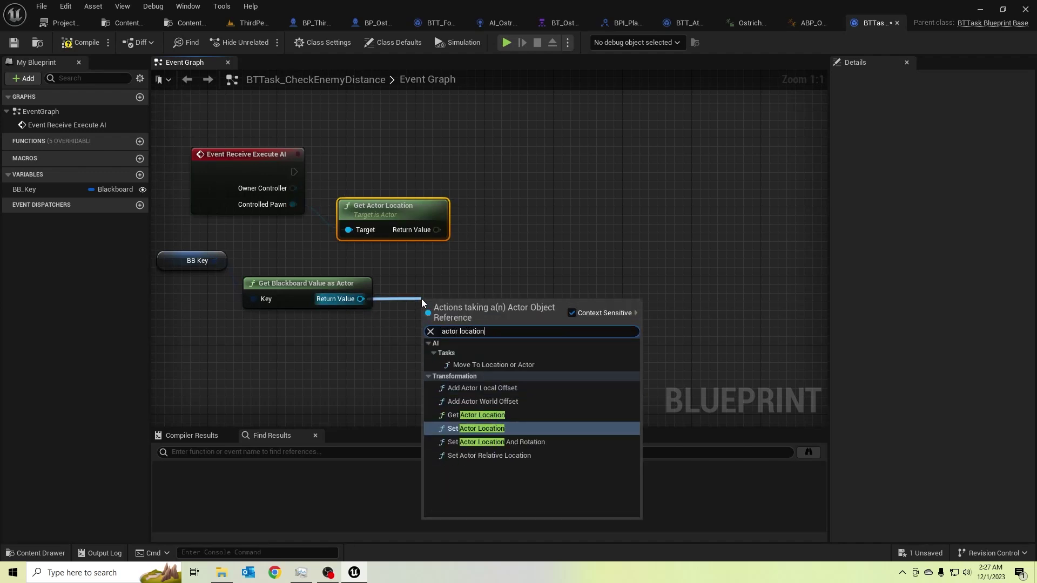
pyautogui.press('Up')
pyautogui.press('Return')
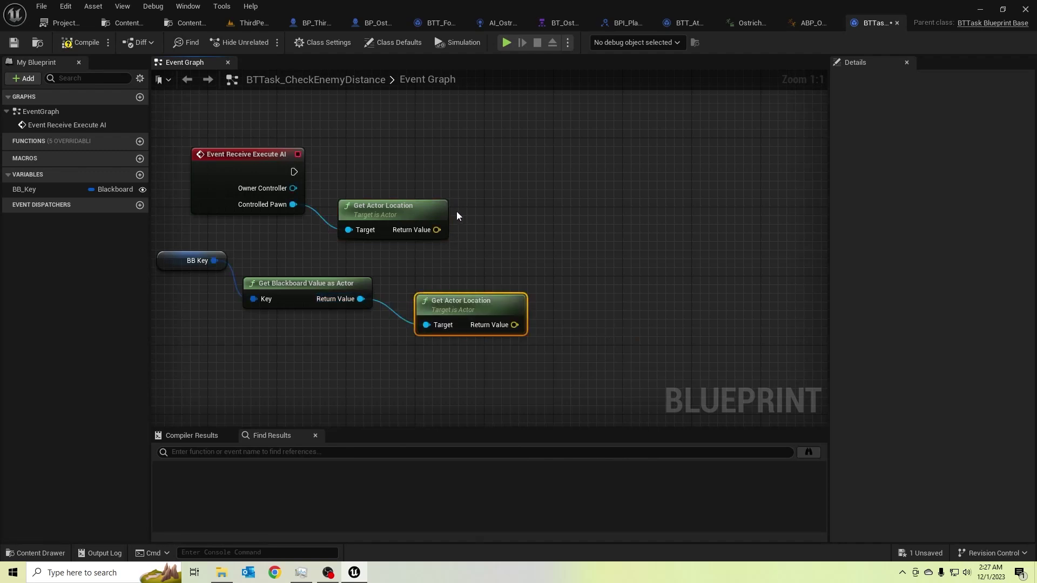
# - Subtract the enemy's location from the pawn's location and feed the result into Vector Length
pyautogui.moveTo(437, 230); pyautogui.dragTo(544, 242)
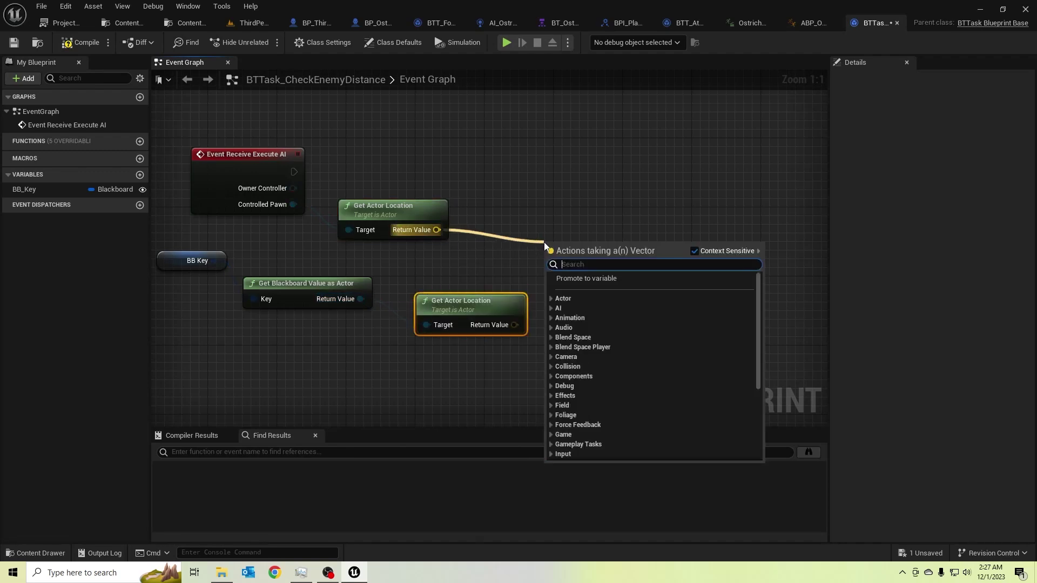
pyautogui.write('-')
pyautogui.press('Return')
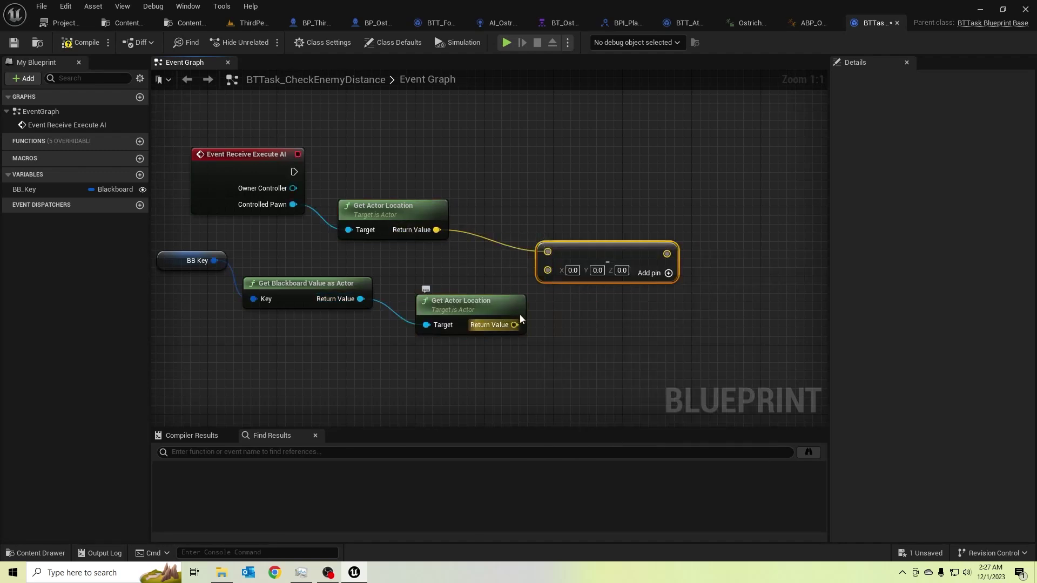
pyautogui.moveTo(514, 325); pyautogui.dragTo(548, 270)
pyautogui.moveTo(560, 276); pyautogui.dragTo(482, 309, button='right')
pyautogui.moveTo(522, 283); pyautogui.dragTo(583, 285)
pyautogui.write('v')
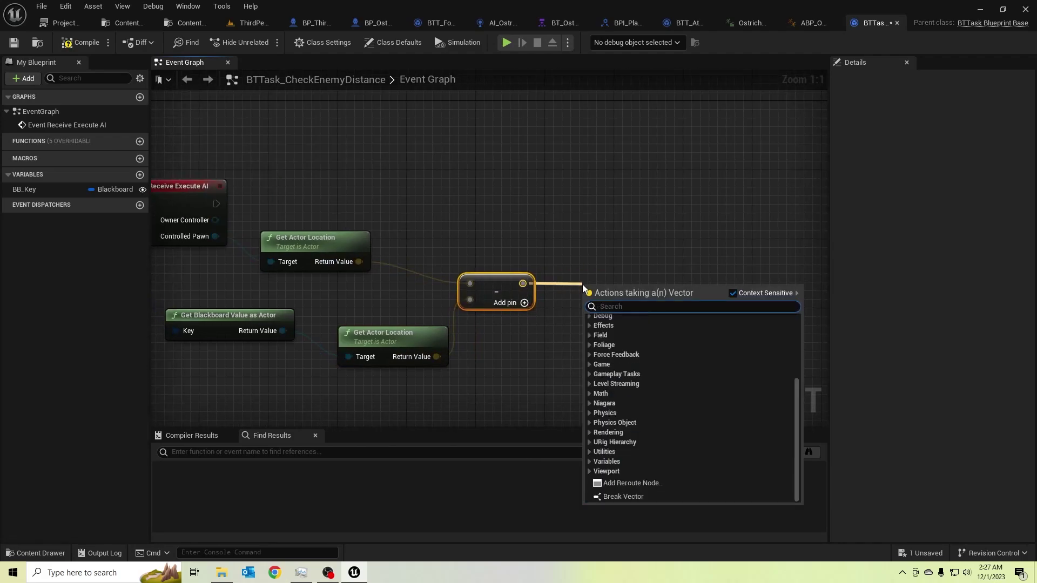
pyautogui.write('ect')
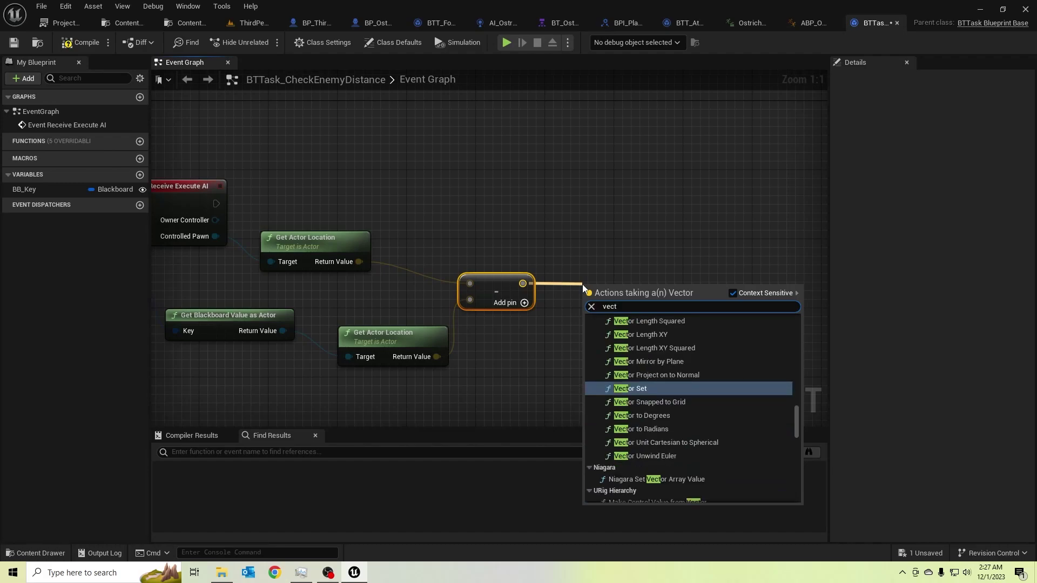
pyautogui.write('or leng')
pyautogui.press('Return')
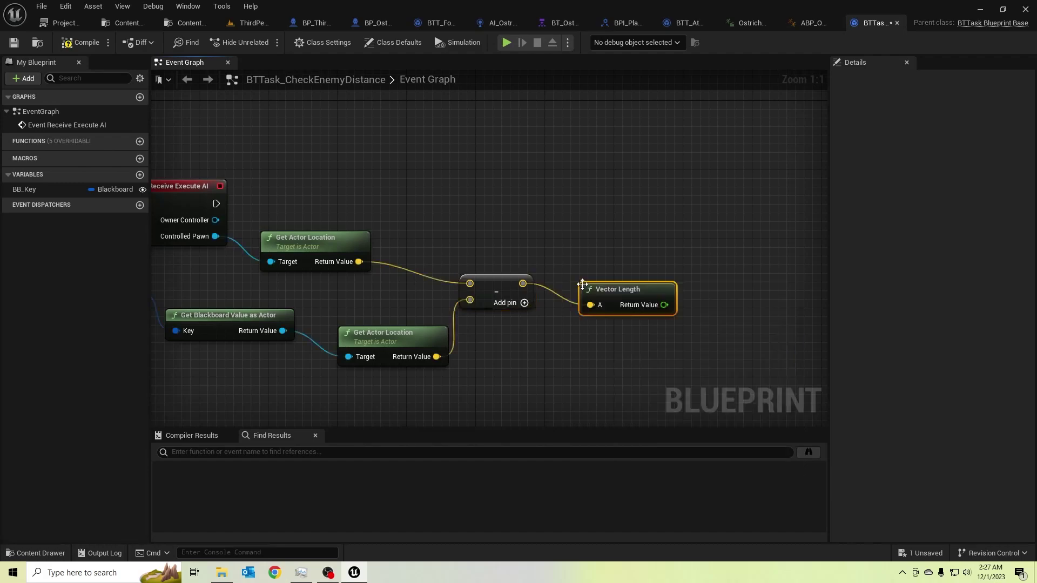
pyautogui.moveTo(601, 302); pyautogui.dragTo(583, 285)
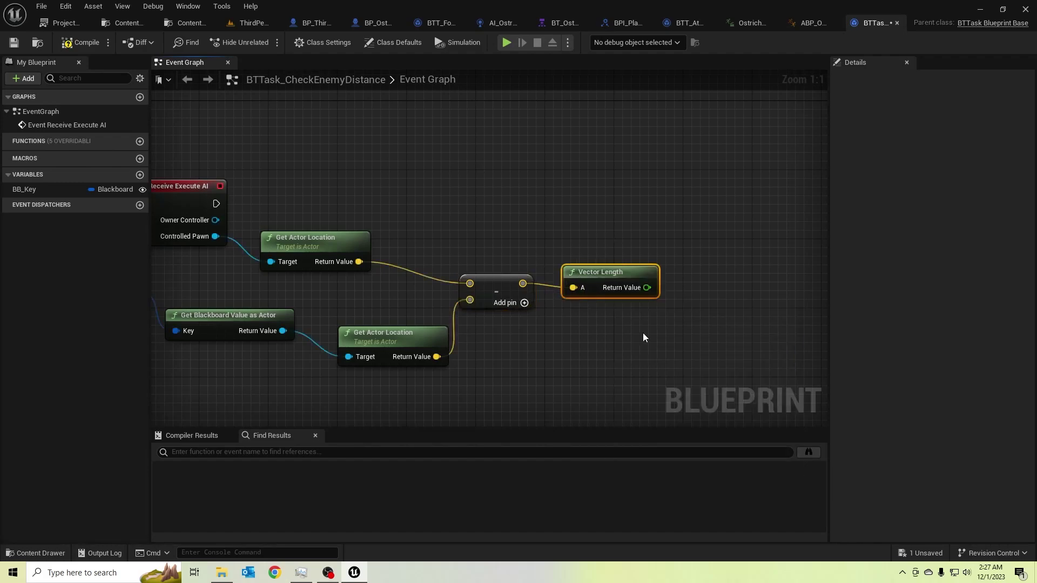
pyautogui.moveTo(644, 333); pyautogui.dragTo(630, 329, button='right')
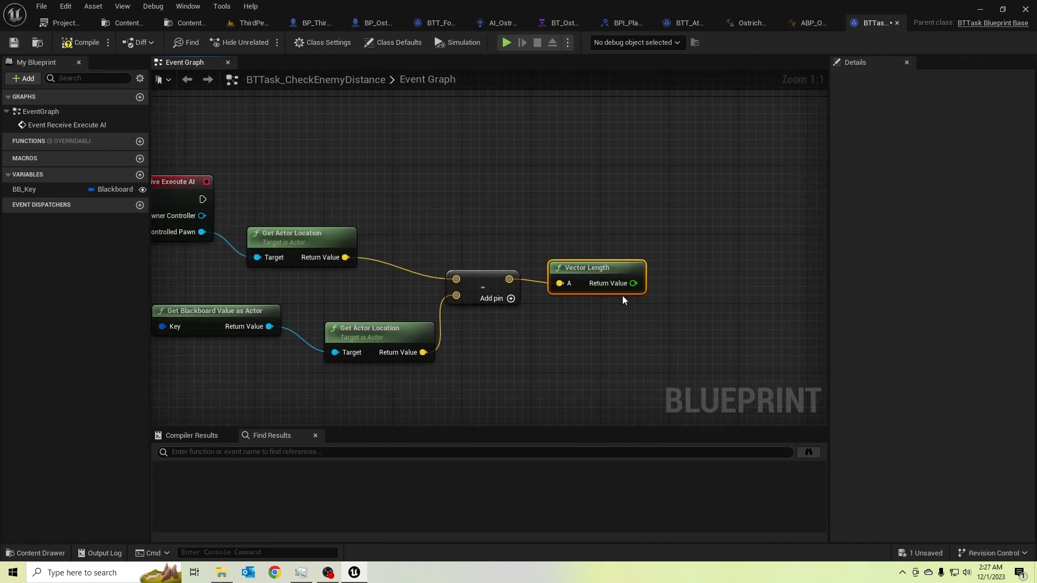
# - Compare the vector length against 2000 with a Greater node
pyautogui.moveTo(631, 281); pyautogui.dragTo(689, 245)
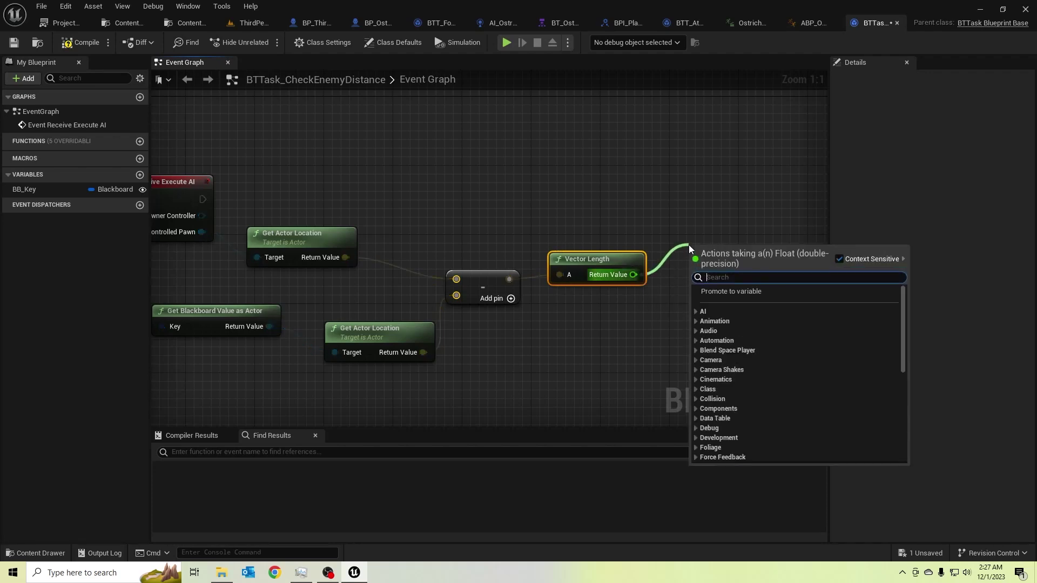
pyautogui.write('>')
pyautogui.press('Return')
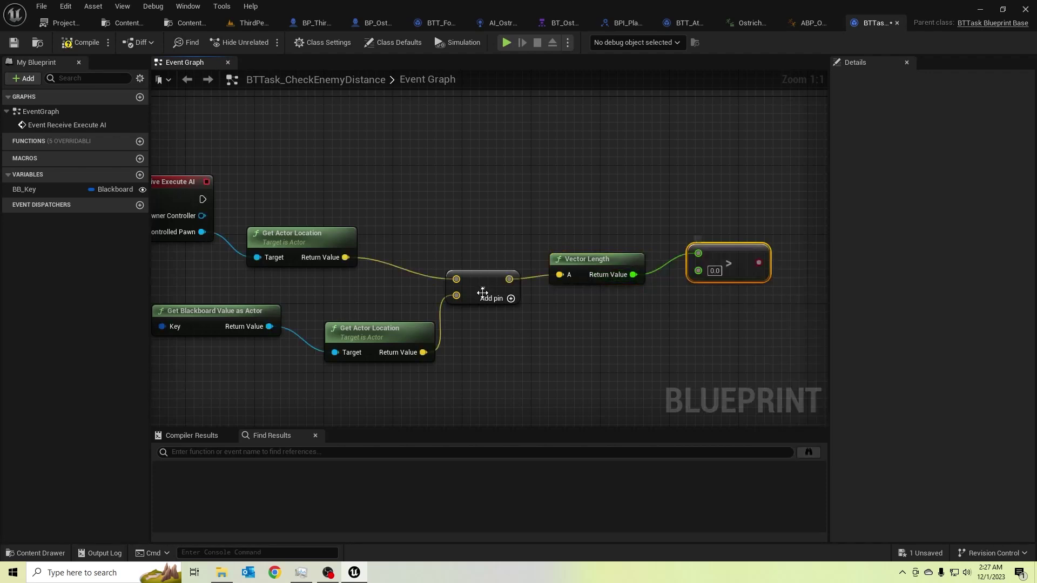
pyautogui.click(715, 274)
pyautogui.write('2000')
pyautogui.moveTo(731, 382); pyautogui.dragTo(633, 386, button='right')
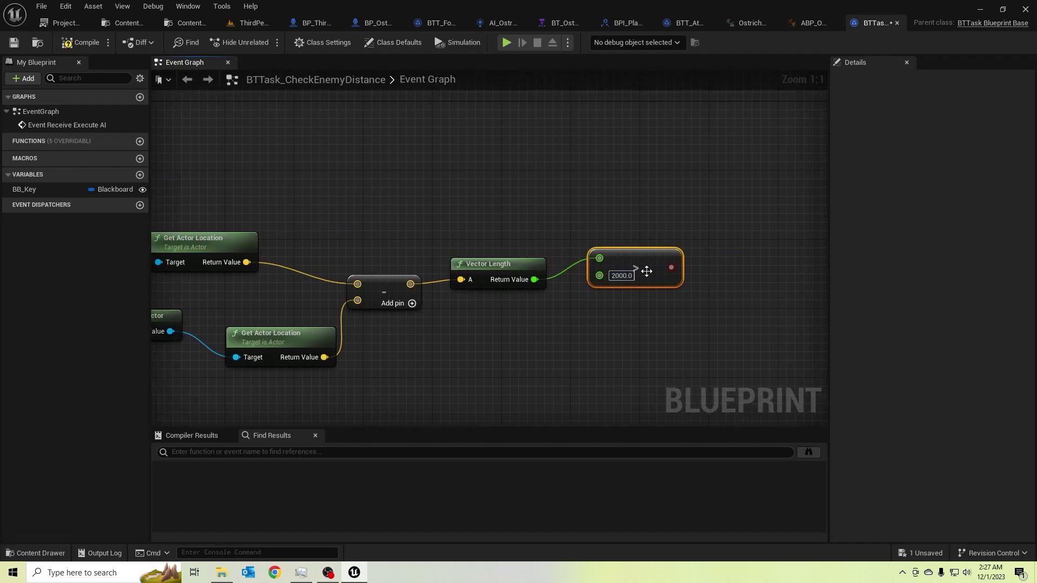
# - Add a Branch on the over-2000 distance comparison, driven by Execute AI, and save the task
pyautogui.moveTo(672, 268); pyautogui.dragTo(719, 212)
pyautogui.write('branch')
pyautogui.press('Return')
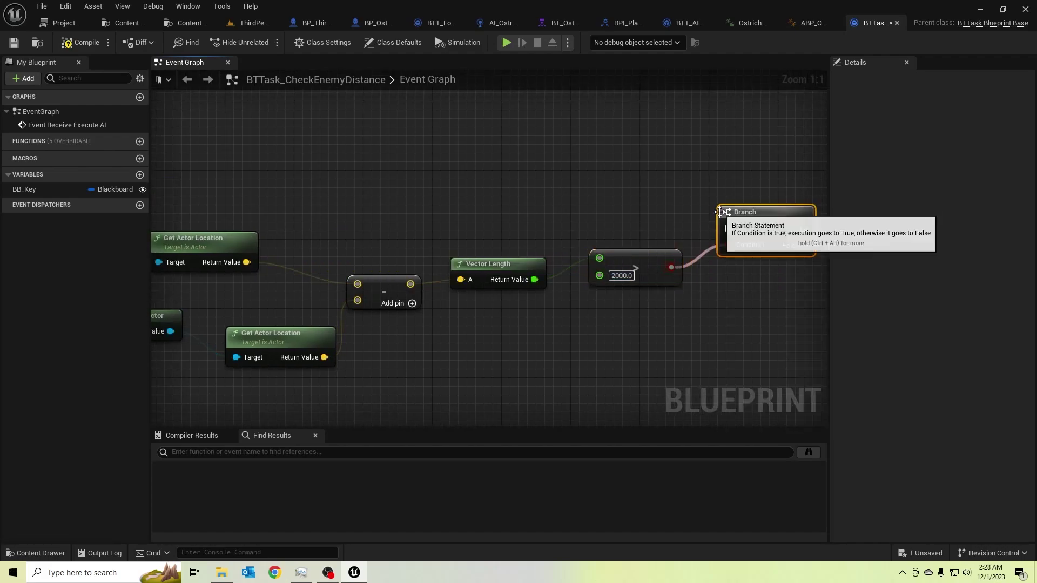
pyautogui.moveTo(682, 204); pyautogui.dragTo(809, 205, button='right')
pyautogui.moveTo(230, 205)
pyautogui.mouseDown()
pyautogui.moveTo(839, 233)
pyautogui.moveTo(437, 230)
pyautogui.mouseUp()
pyautogui.scroll(-3, 539, 297)
pyautogui.moveTo(723, 287); pyautogui.dragTo(641, 270, button='right')
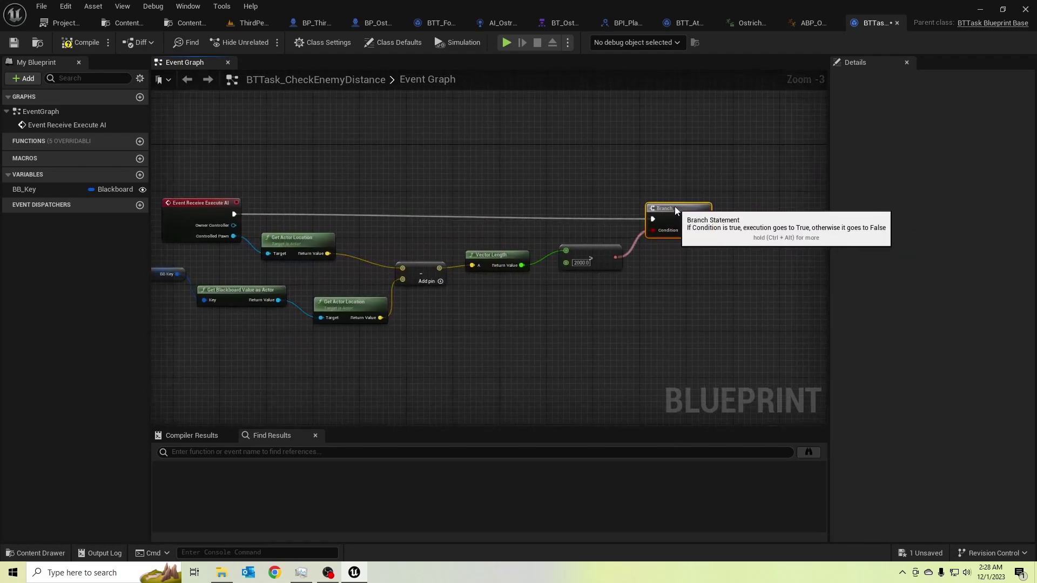
pyautogui.scroll(3, 665, 277)
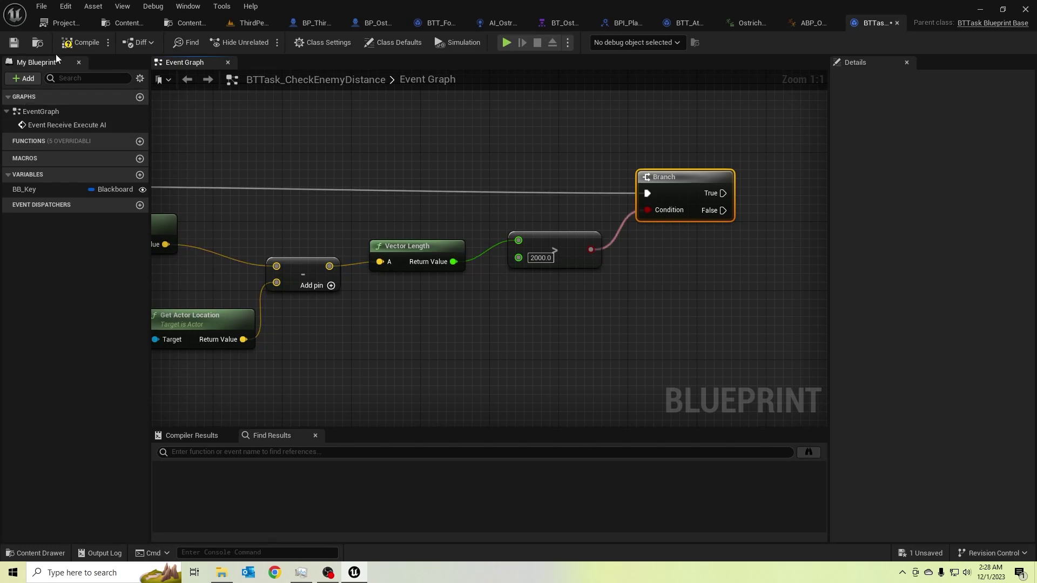
pyautogui.moveTo(280, 141); pyautogui.dragTo(601, 150, button='right')
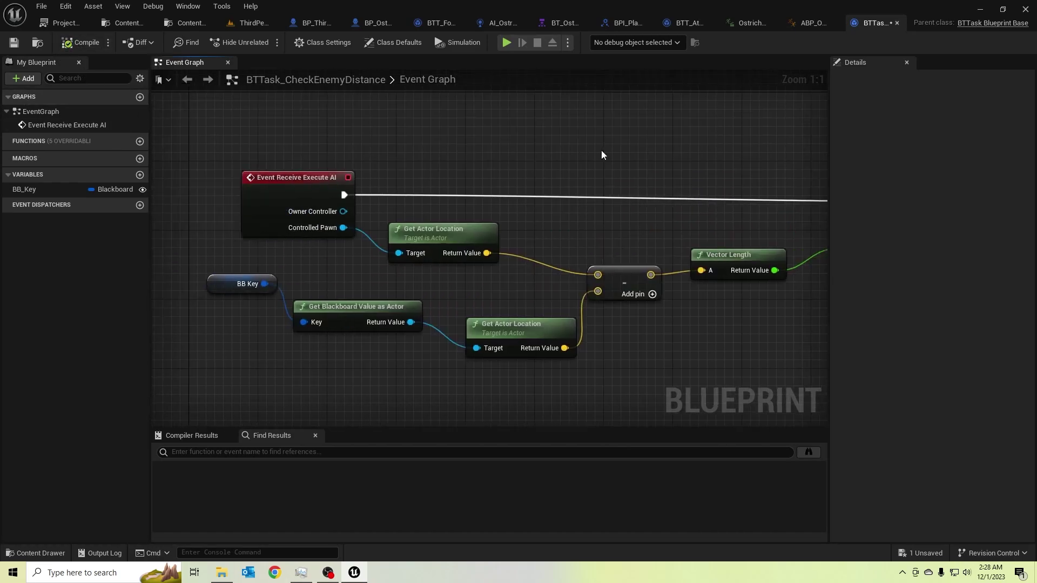
pyautogui.click(15, 46)
pyautogui.moveTo(705, 193)
pyautogui.mouseDown(button='right')
pyautogui.moveTo(199, 208)
pyautogui.moveTo(718, 234)
pyautogui.moveTo(565, 254)
pyautogui.mouseUp(button='right')
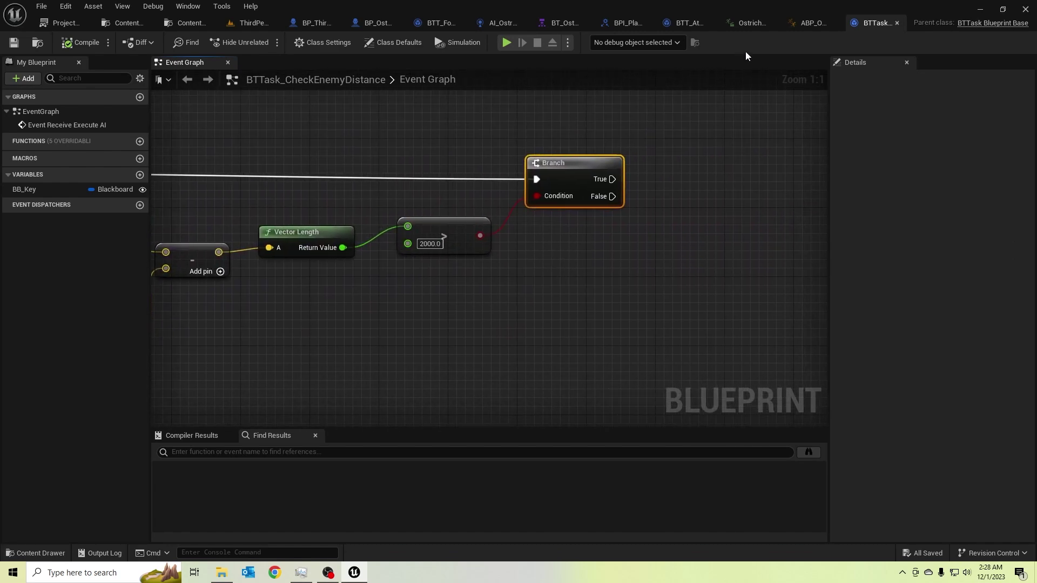
# - Look over BT_Ostrich and its blackboard keys, then return to the BTT_AttackEnemy graph
pyautogui.click(680, 27)
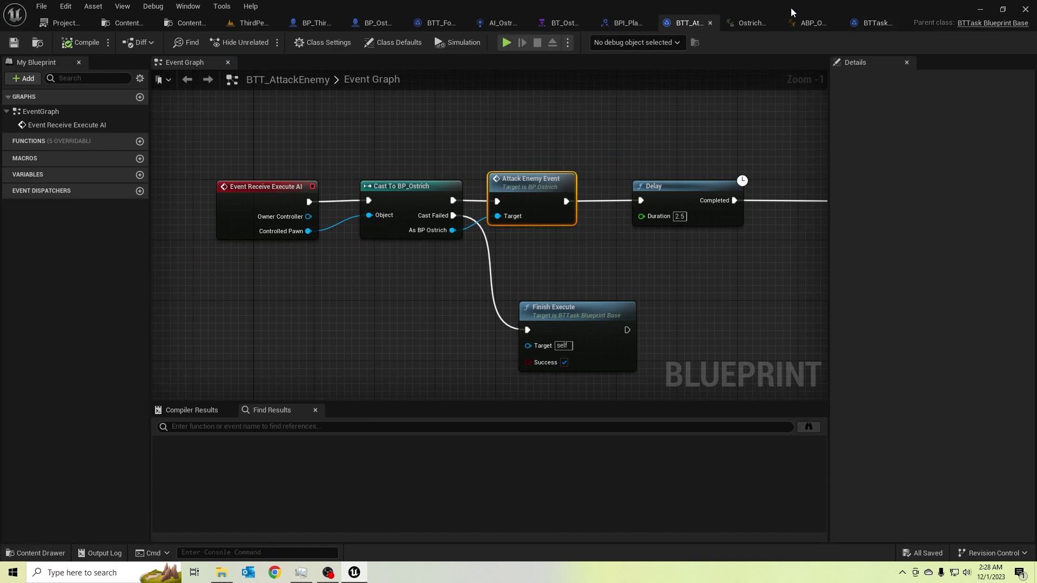
pyautogui.click(559, 25)
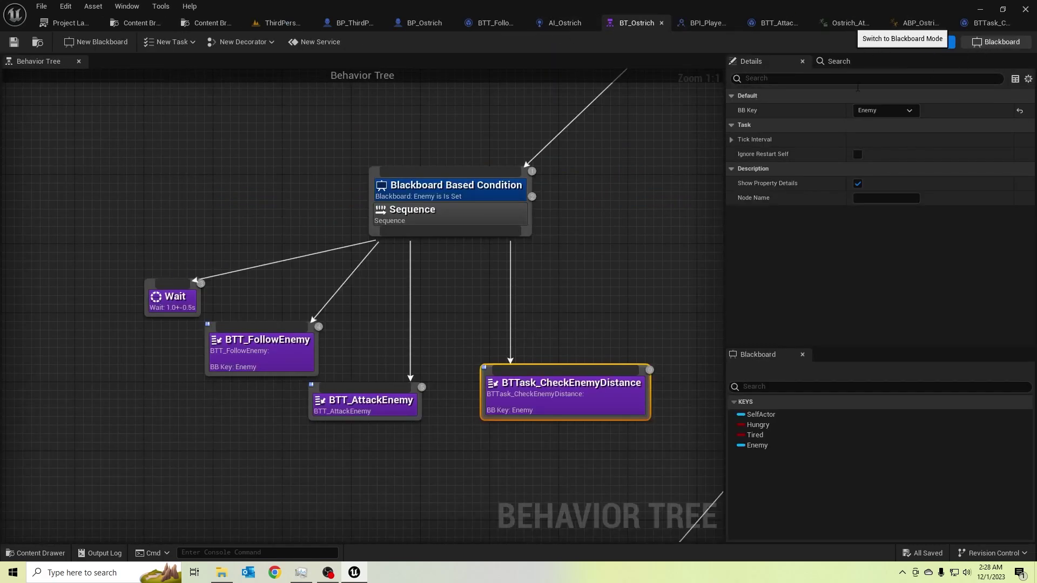
pyautogui.click(998, 41)
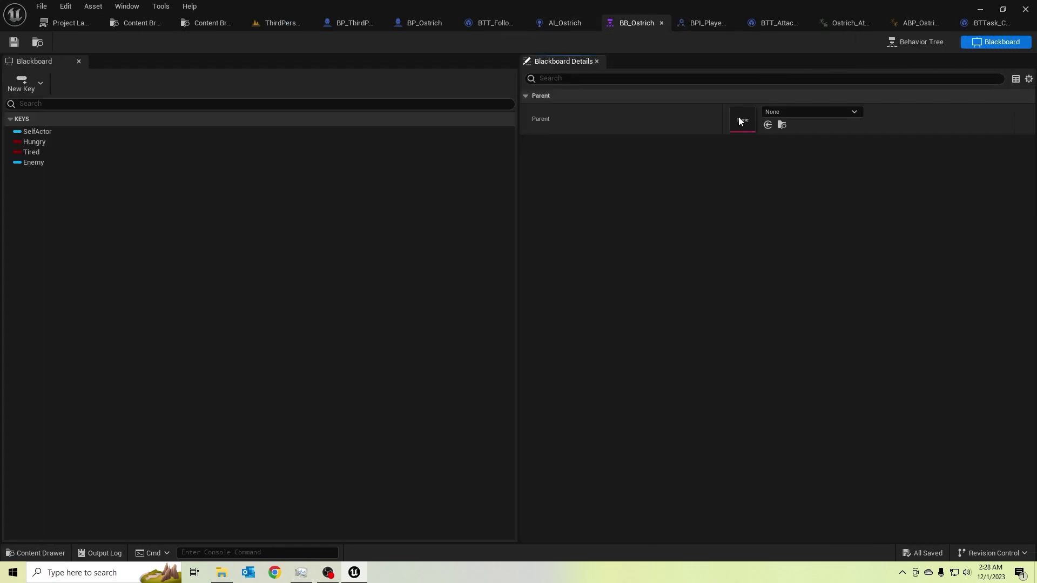
pyautogui.click(770, 26)
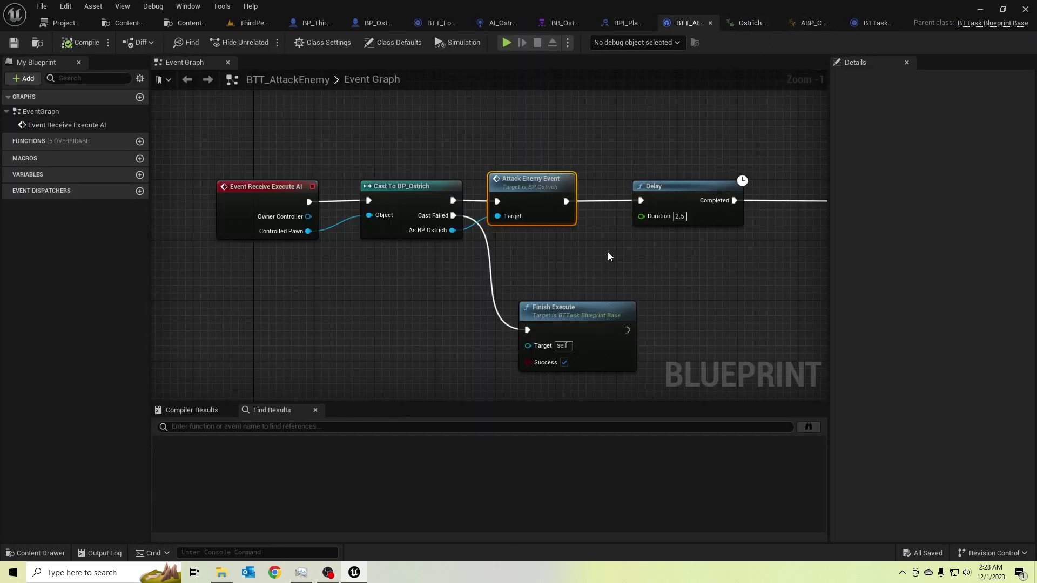
pyautogui.scroll(-1, 551, 138)
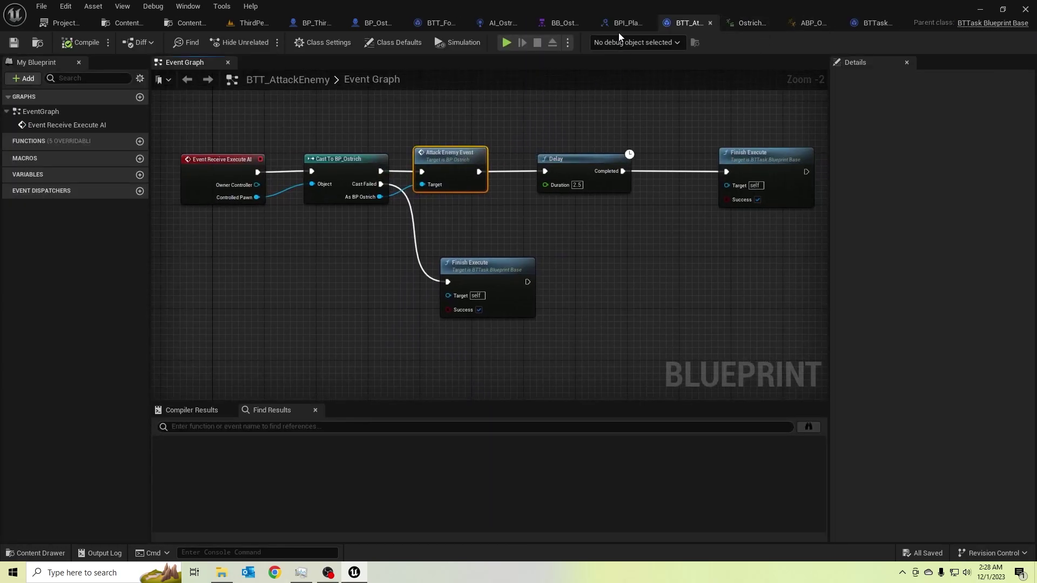
# - In BP_Ostrich, add a custom event named ClearEnemy and compile and save
pyautogui.click(376, 23)
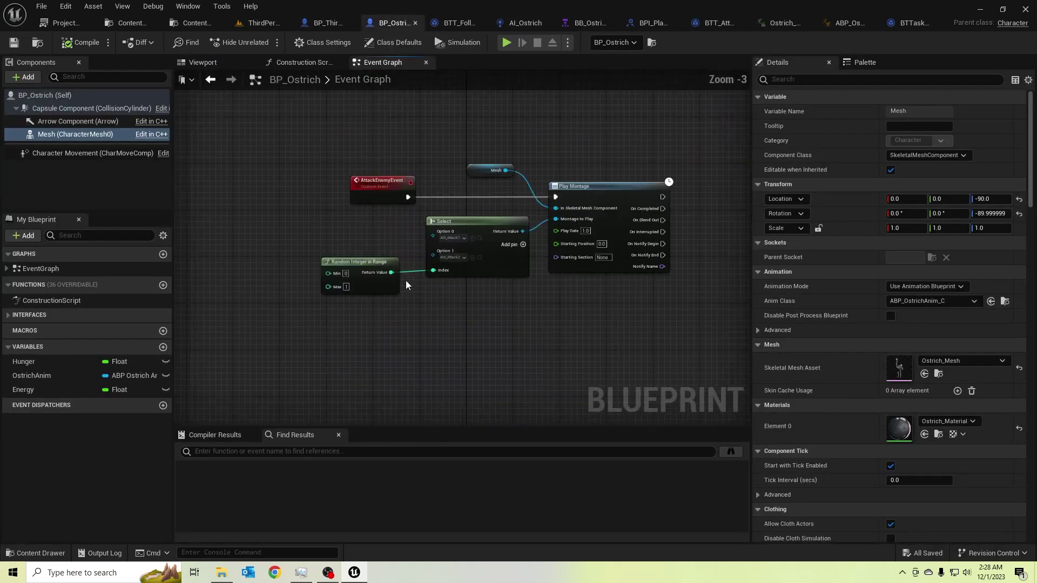
pyautogui.rightClick(355, 301)
pyautogui.write('custom event')
pyautogui.press('Escape')
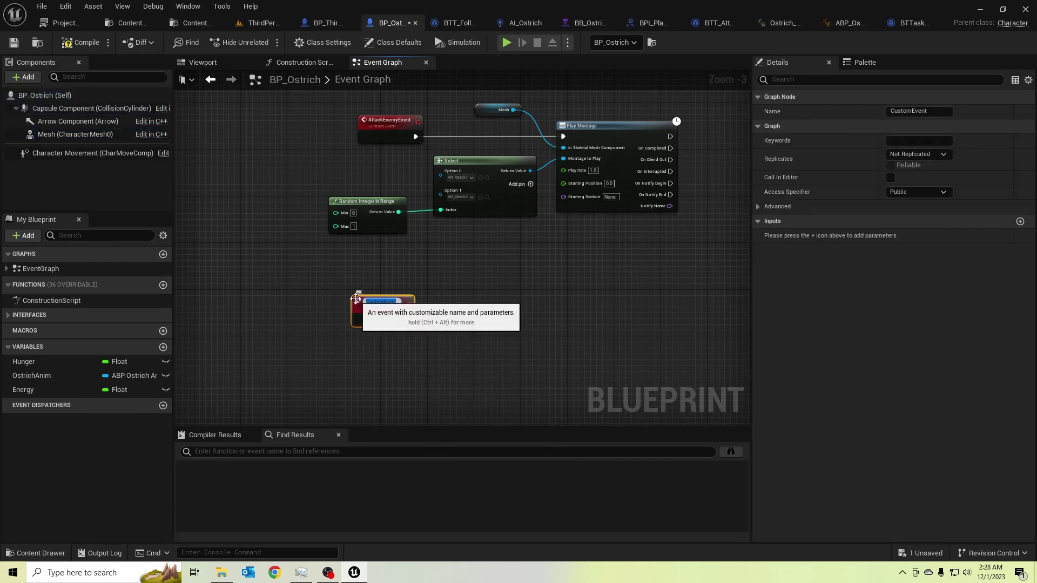
pyautogui.write('Cle')
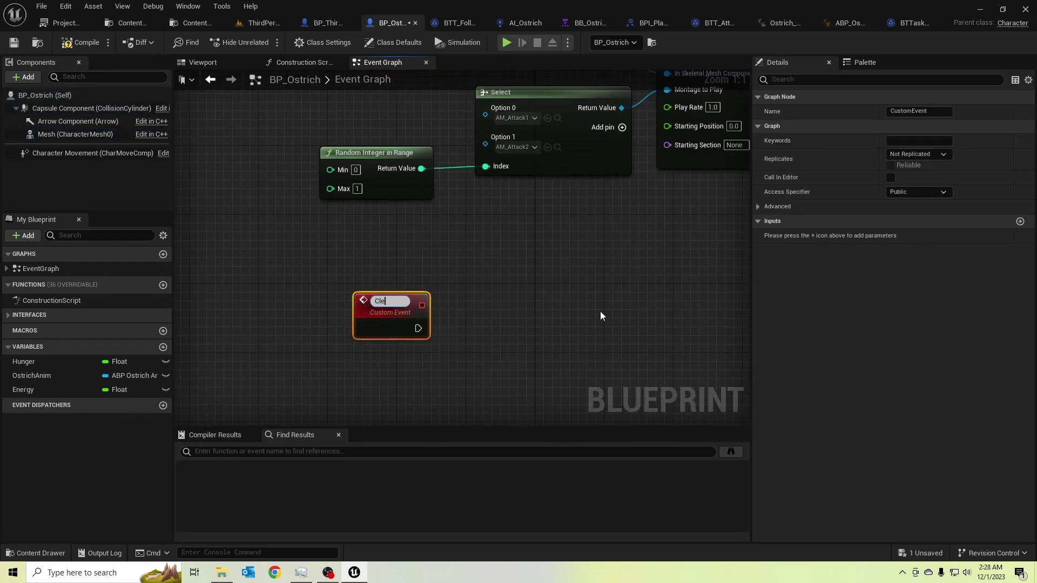
pyautogui.write('arEnemy')
pyautogui.press('Return')
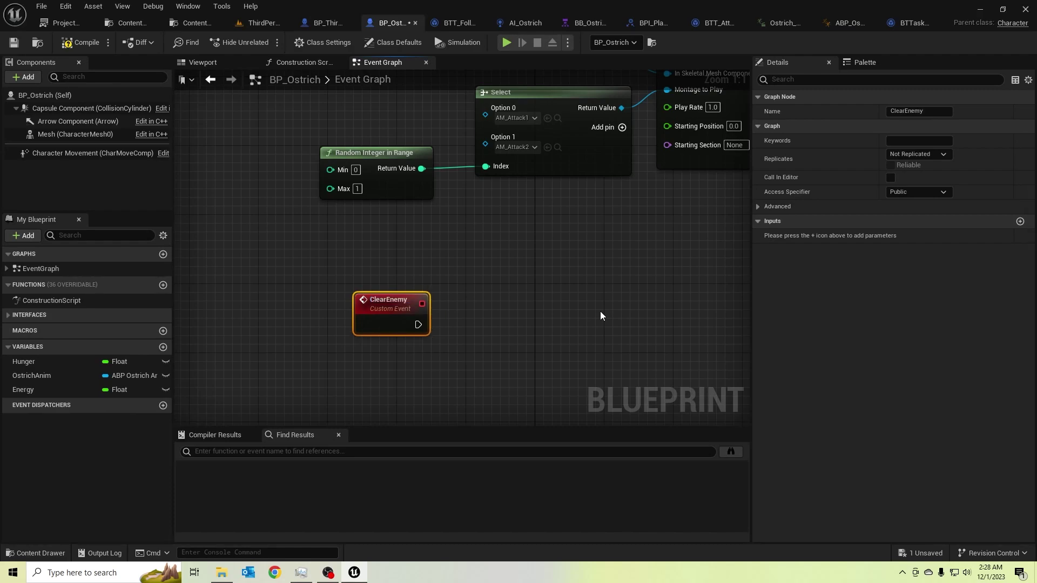
pyautogui.click(82, 42)
pyautogui.scroll(-3, 380, 373)
pyautogui.scroll(-1, 380, 371)
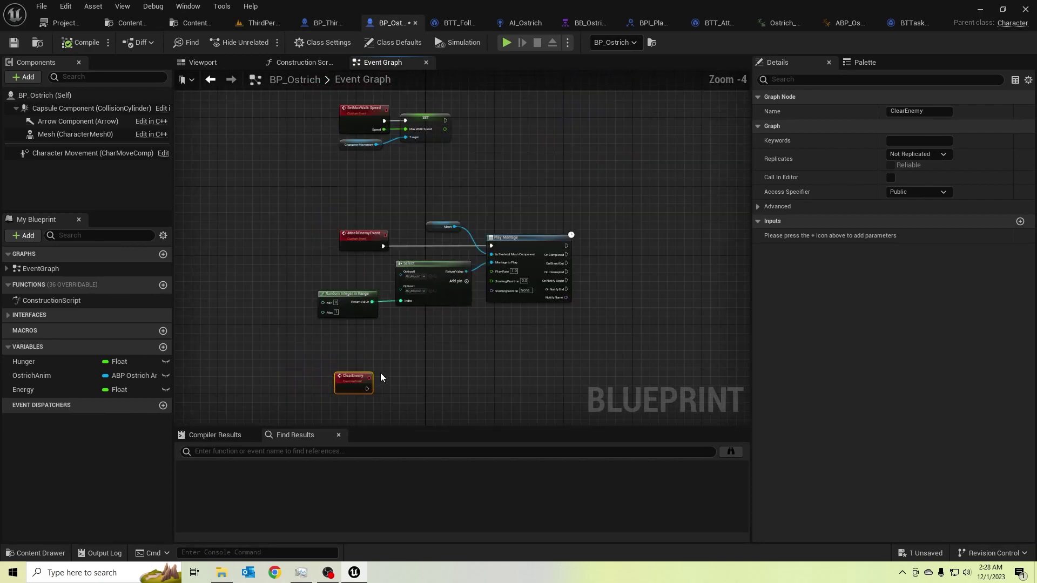
pyautogui.scroll(2, 380, 372)
pyautogui.scroll(2, 377, 335)
# - Add a Get AIController node with a Get Blackboard node off its controller output
pyautogui.rightClick(333, 308)
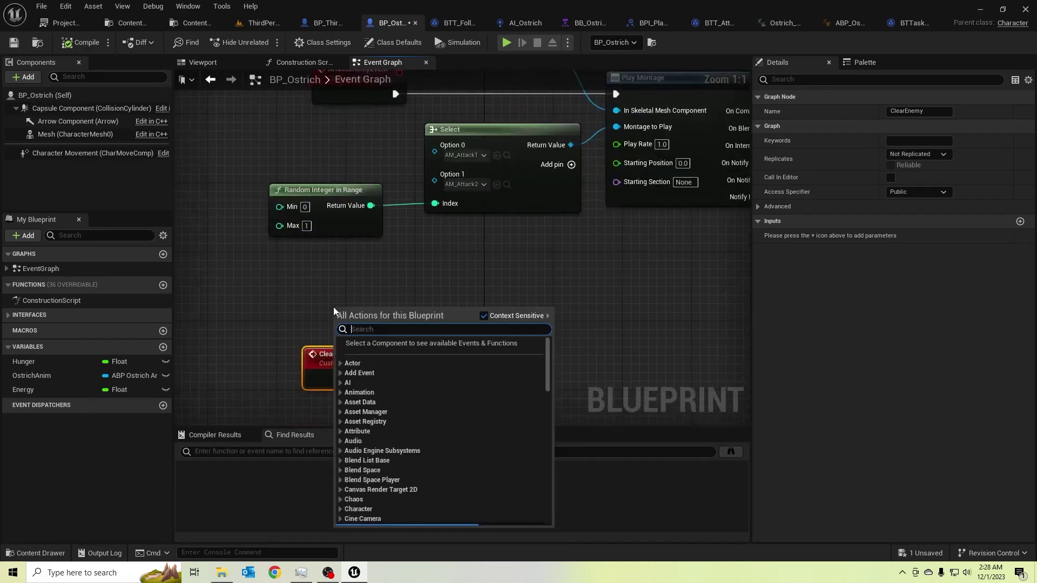
pyautogui.write('ai controlled')
pyautogui.press('Return')
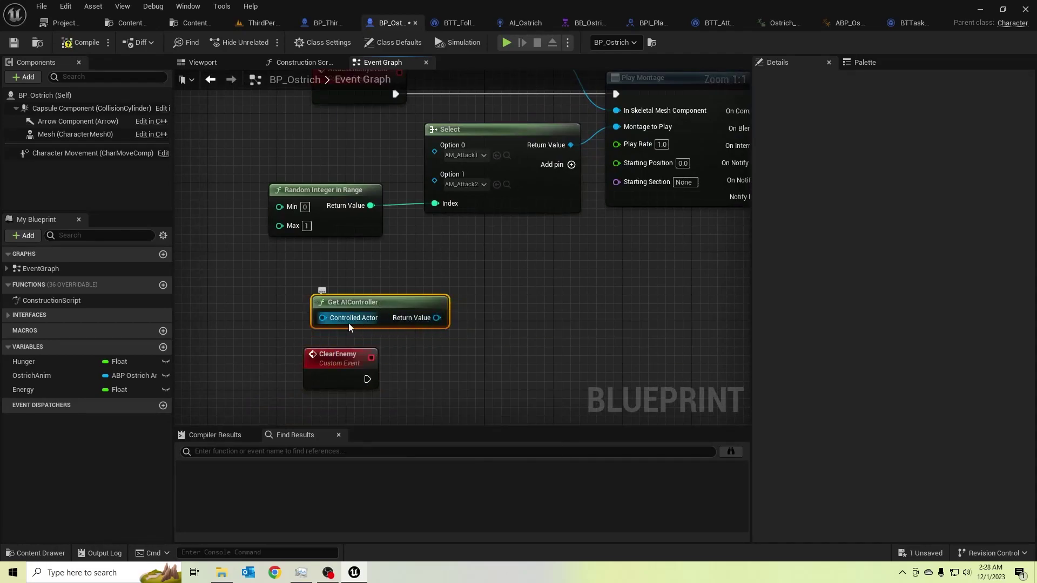
pyautogui.moveTo(348, 323); pyautogui.dragTo(298, 318)
pyautogui.press('Escape')
pyautogui.moveTo(437, 318); pyautogui.dragTo(486, 366)
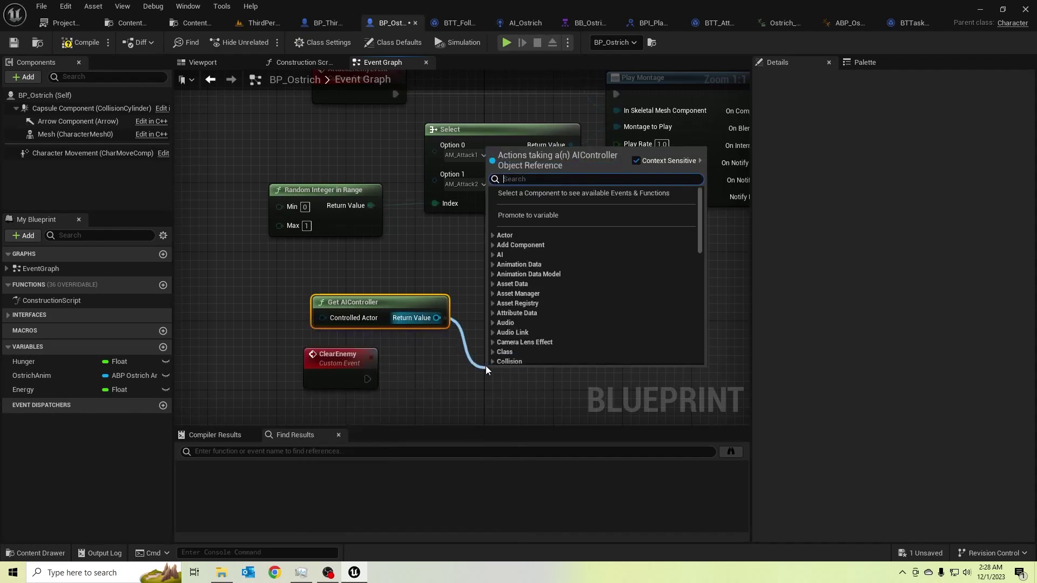
pyautogui.write('blackboard')
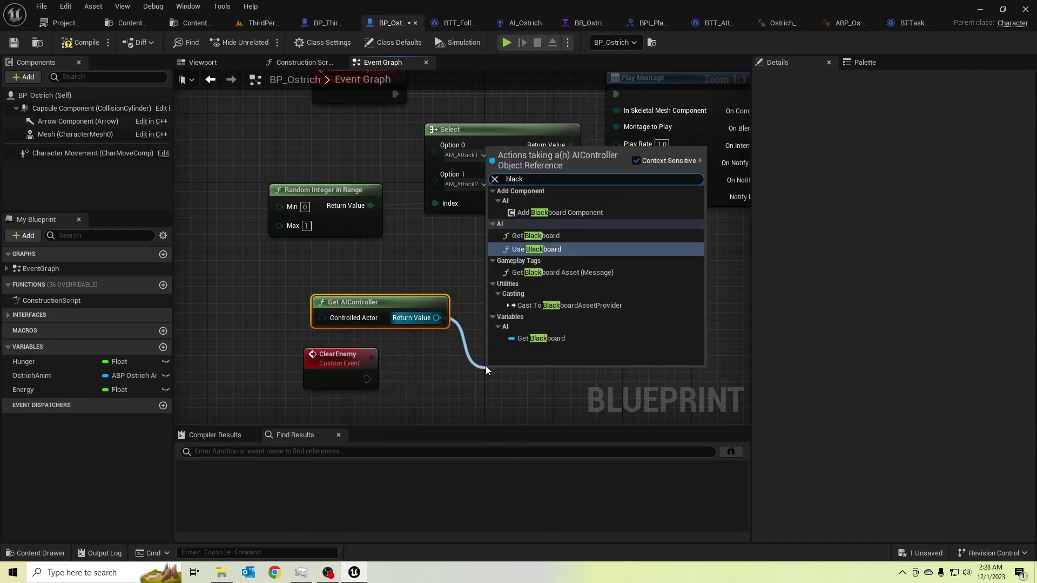
pyautogui.press('Return')
pyautogui.moveTo(490, 366); pyautogui.dragTo(479, 295)
pyautogui.moveTo(529, 334); pyautogui.dragTo(501, 327, button='right')
# - Wire ClearEnemy into a Set Value as Object node keyed by Make Literal Name 'Enemy'
pyautogui.moveTo(537, 302); pyautogui.dragTo(561, 335)
pyautogui.write('set valu')
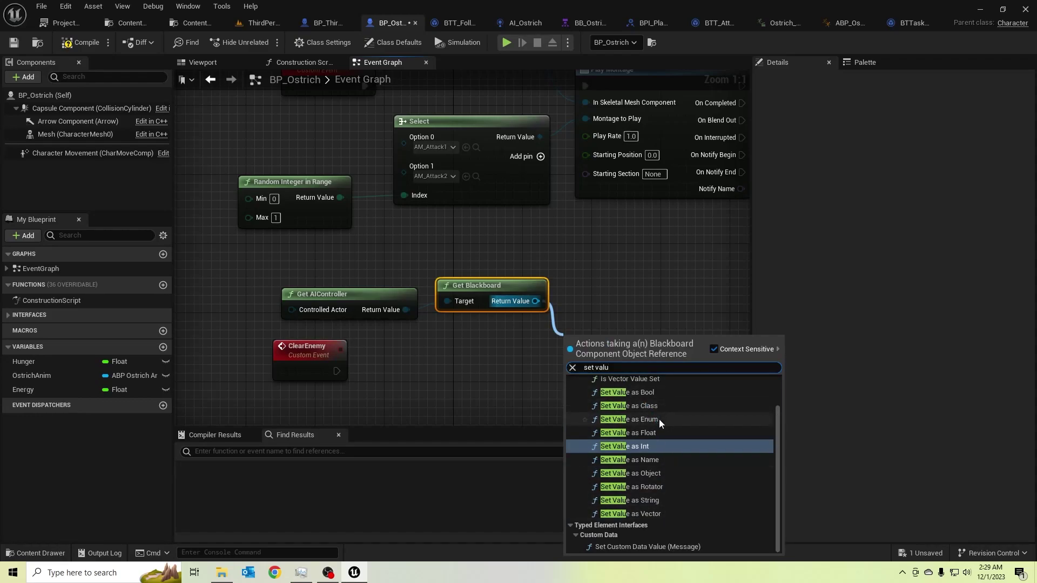
pyautogui.click(643, 473)
pyautogui.moveTo(316, 370); pyautogui.dragTo(291, 261, button='right')
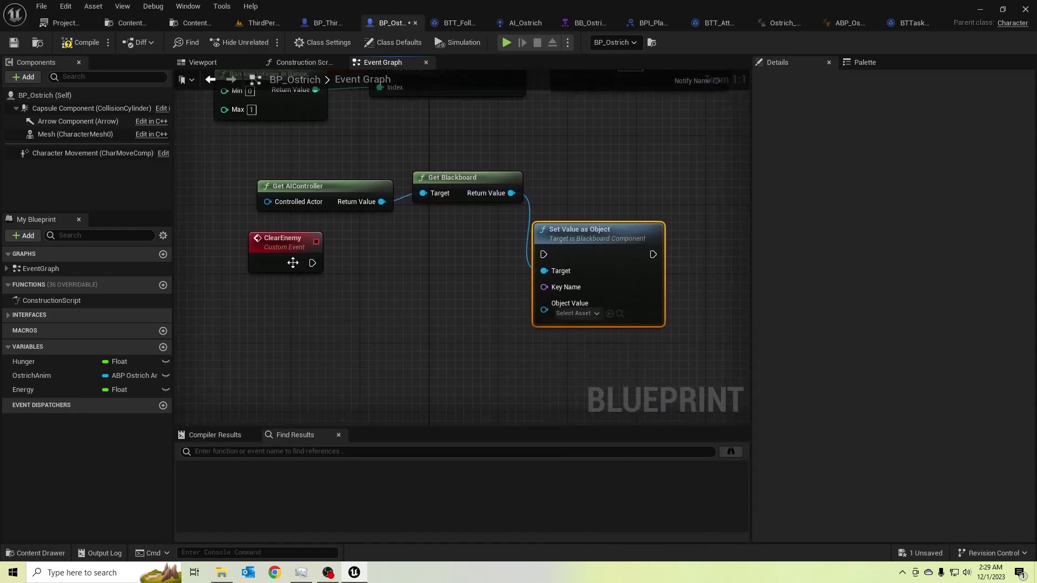
pyautogui.moveTo(312, 262); pyautogui.dragTo(539, 258)
pyautogui.click(447, 261)
pyautogui.moveTo(312, 262)
pyautogui.mouseDown()
pyautogui.moveTo(544, 255)
pyautogui.moveTo(449, 290)
pyautogui.mouseUp()
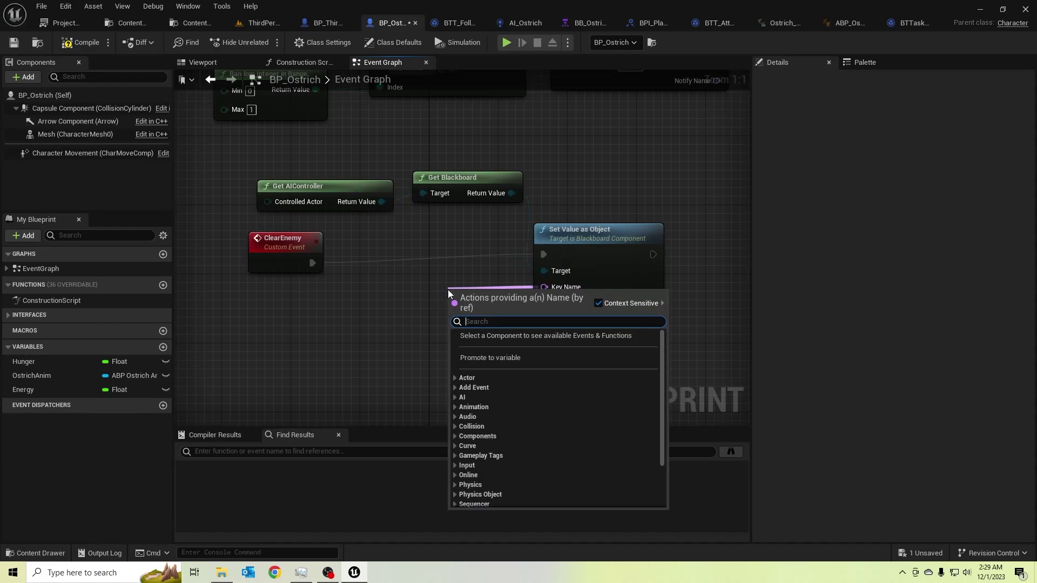
pyautogui.write('make literal')
pyautogui.press('Return')
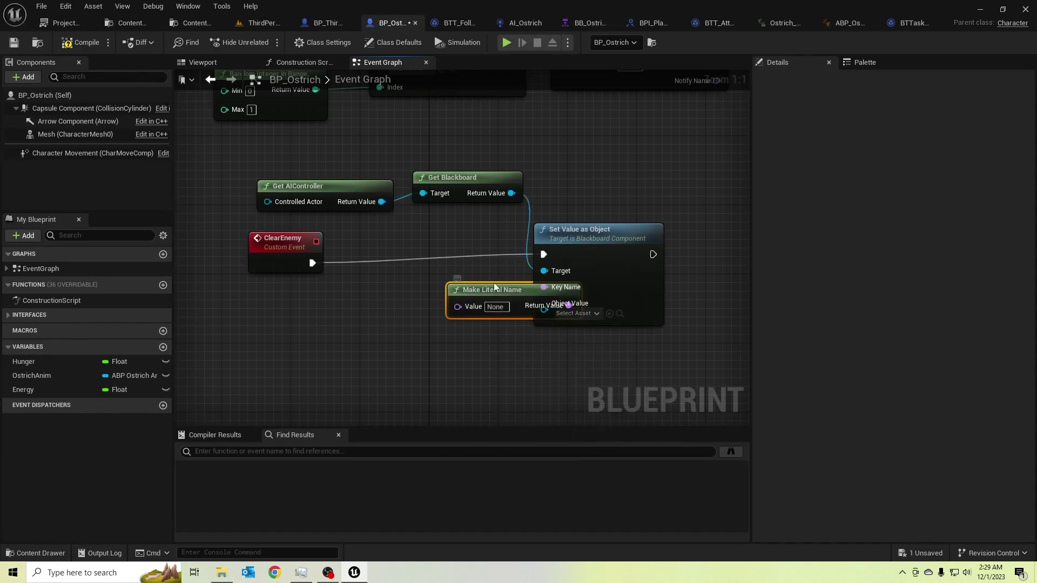
pyautogui.moveTo(494, 289); pyautogui.dragTo(314, 280)
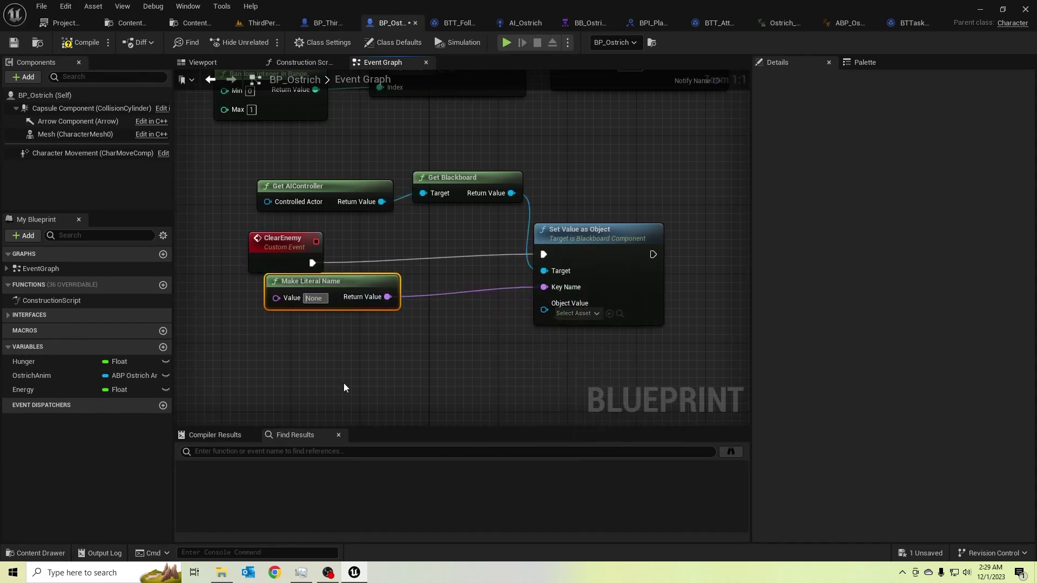
pyautogui.write('aEnemy')
pyautogui.press('Return')
pyautogui.moveTo(381, 288); pyautogui.dragTo(346, 306)
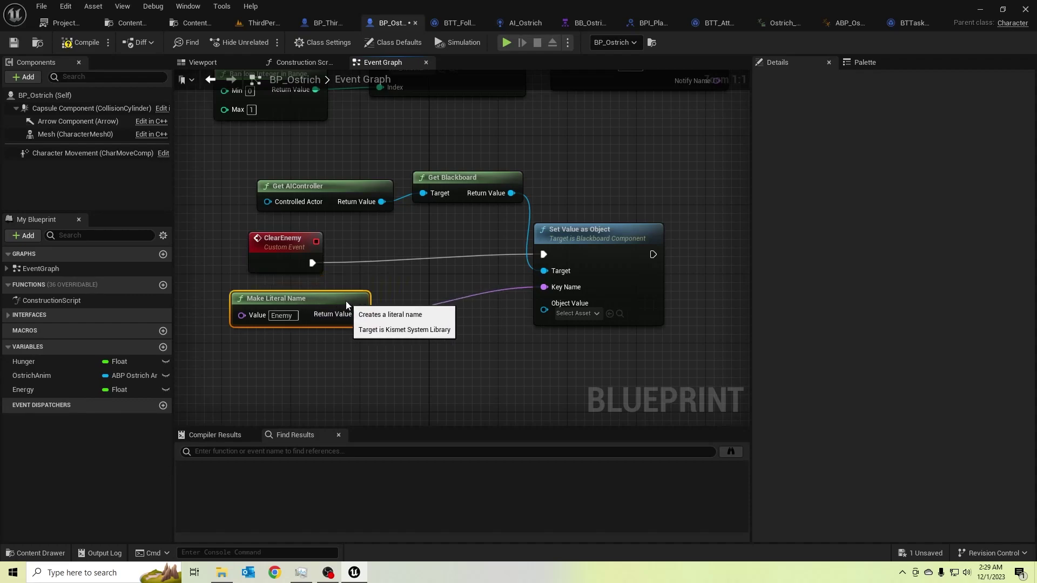
pyautogui.click(67, 48)
# - Replace Set Value with Clear Value, fed by ClearEnemy and the 'Enemy' name, and save
pyautogui.moveTo(466, 176); pyautogui.dragTo(466, 184)
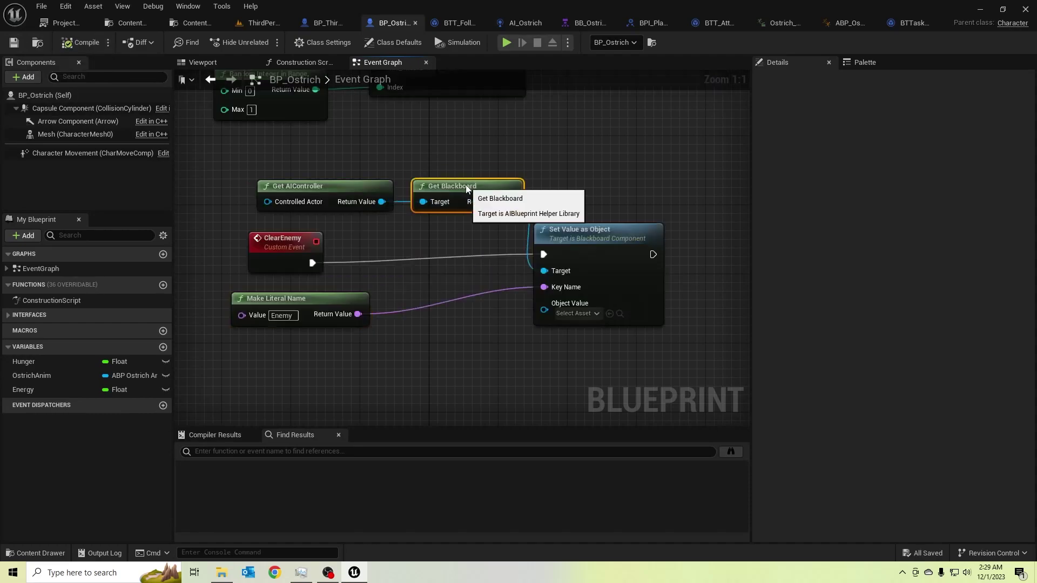
pyautogui.moveTo(466, 185); pyautogui.dragTo(355, 172, button='right')
pyautogui.moveTo(401, 187); pyautogui.dragTo(458, 178)
pyautogui.write('clear')
pyautogui.press('Return')
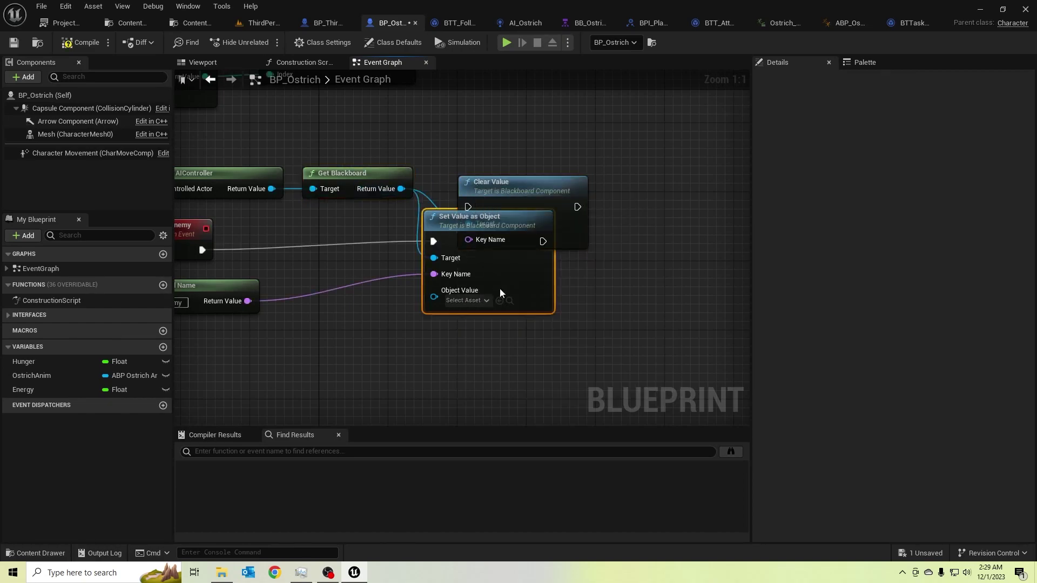
pyautogui.press('Delete')
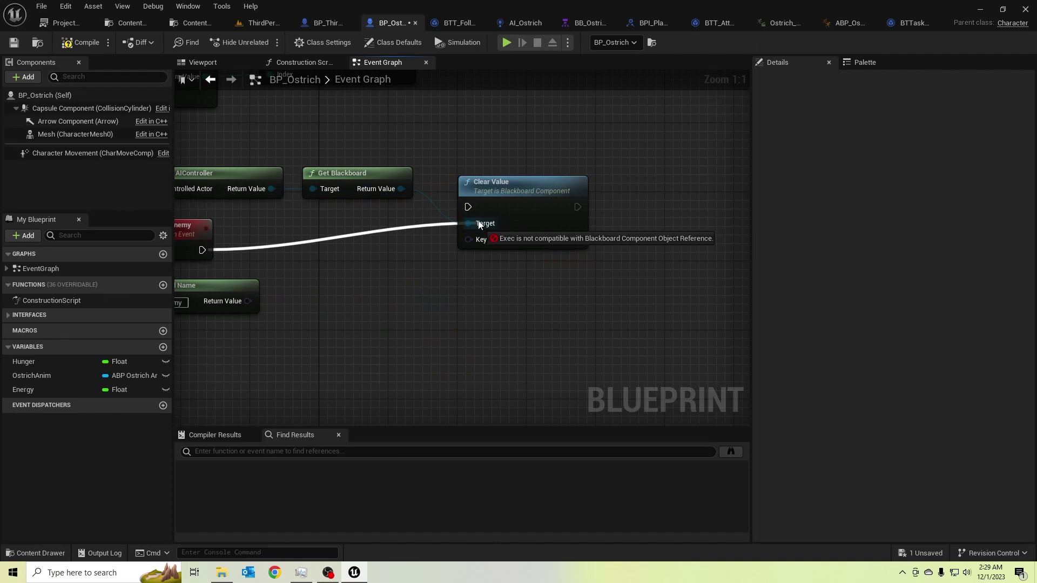
pyautogui.moveTo(207, 251)
pyautogui.mouseDown()
pyautogui.moveTo(468, 208)
pyautogui.moveTo(509, 255)
pyautogui.mouseUp()
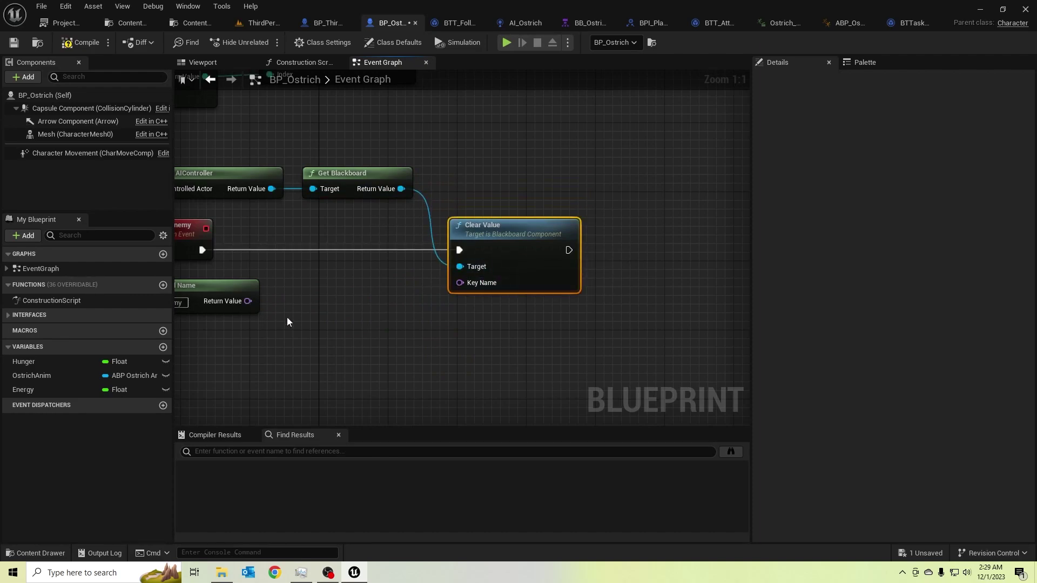
pyautogui.moveTo(245, 302); pyautogui.dragTo(347, 304, button='right')
pyautogui.moveTo(350, 303); pyautogui.dragTo(564, 285)
pyautogui.moveTo(308, 298); pyautogui.dragTo(352, 297)
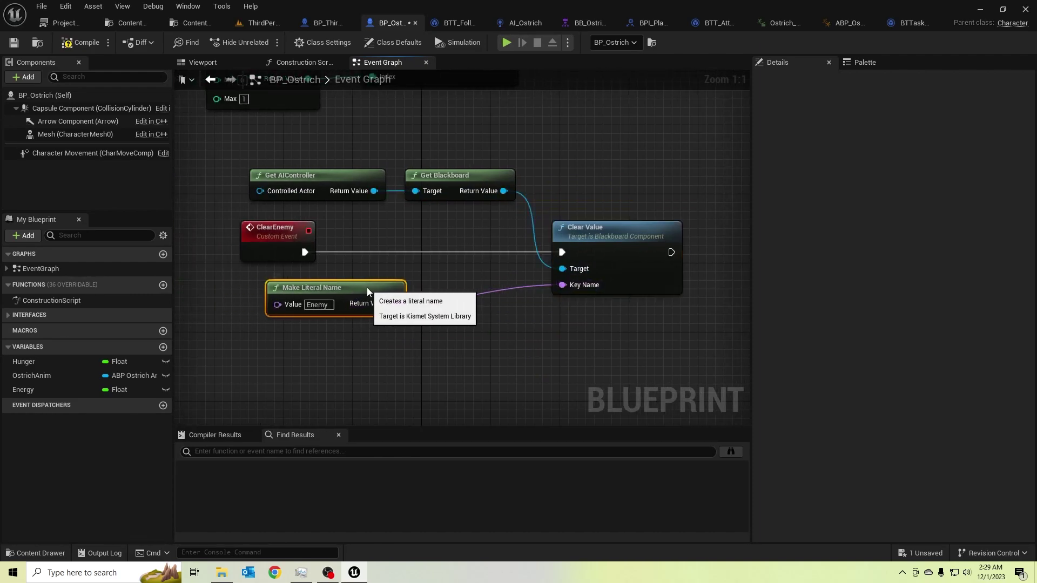
pyautogui.click(19, 47)
# - In BTTask_CheckEnemyDistance, cast Controlled Pawn to BP_Ostrich on the Branch True path
pyautogui.click(716, 24)
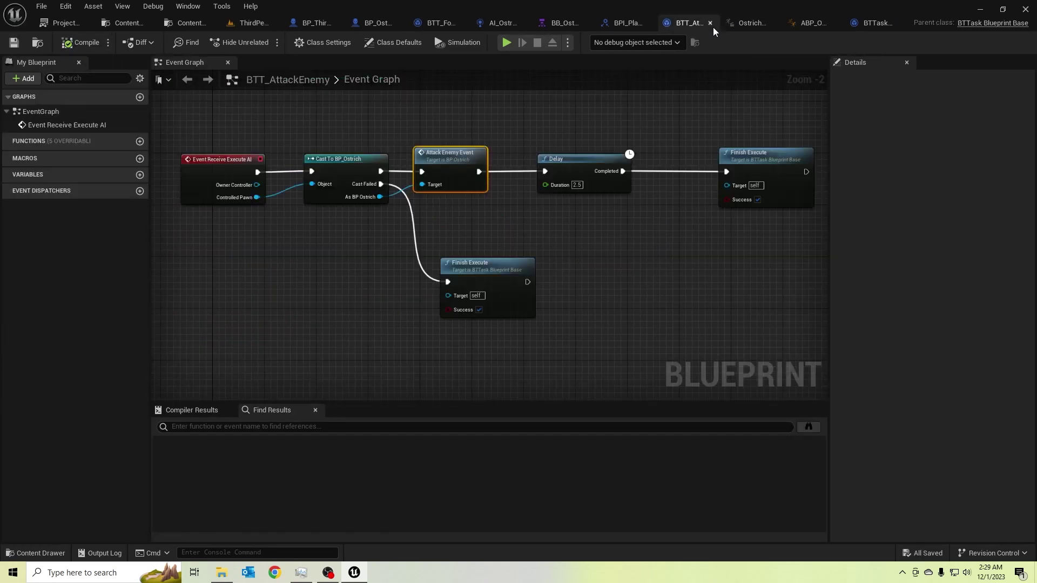
pyautogui.click(875, 22)
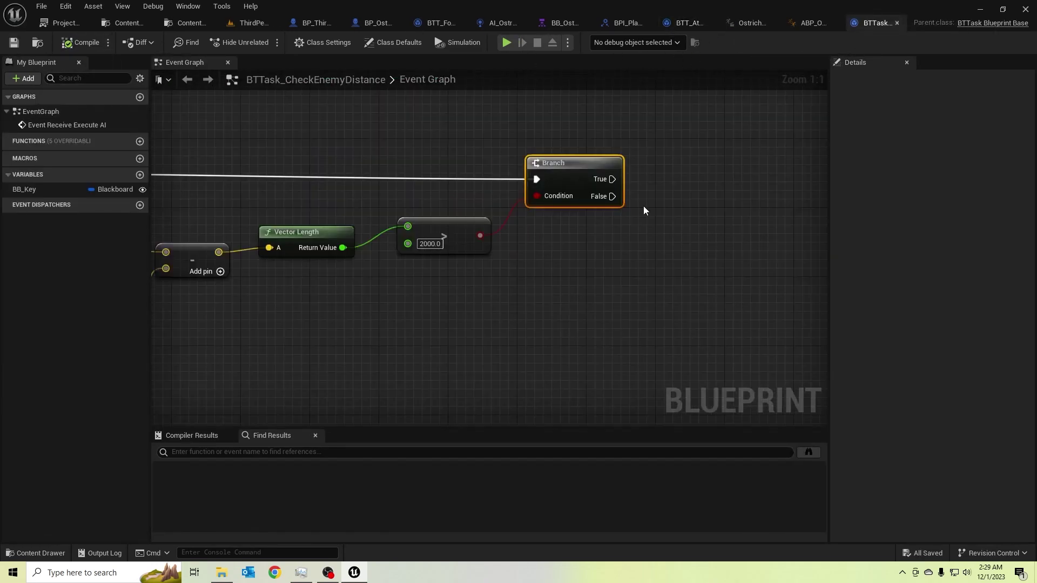
pyautogui.moveTo(617, 217)
pyautogui.mouseDown(button='right')
pyautogui.moveTo(772, 273)
pyautogui.moveTo(636, 264)
pyautogui.mouseUp(button='right')
pyautogui.moveTo(611, 232); pyautogui.dragTo(670, 225)
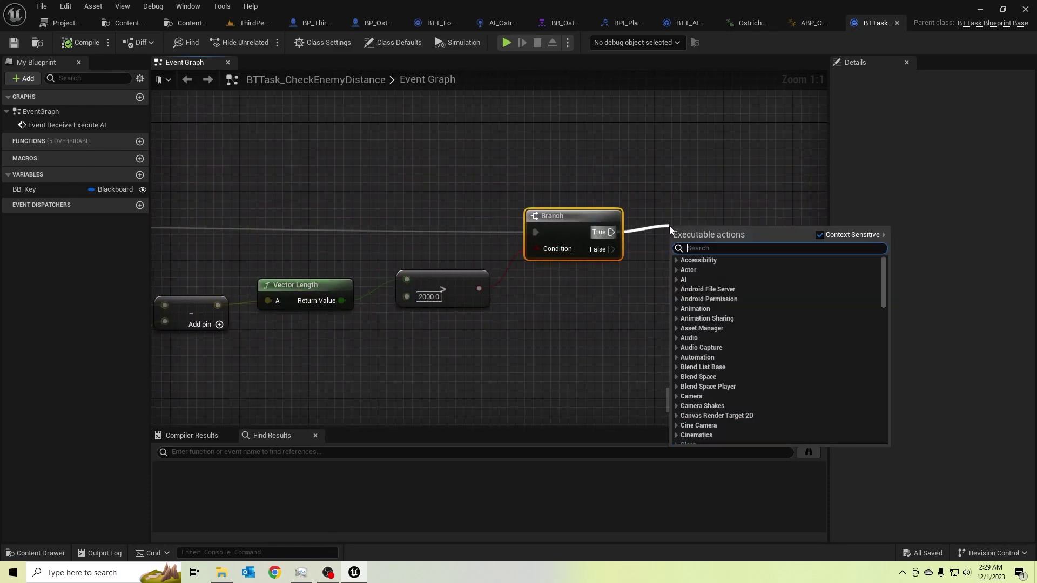
pyautogui.press('Escape')
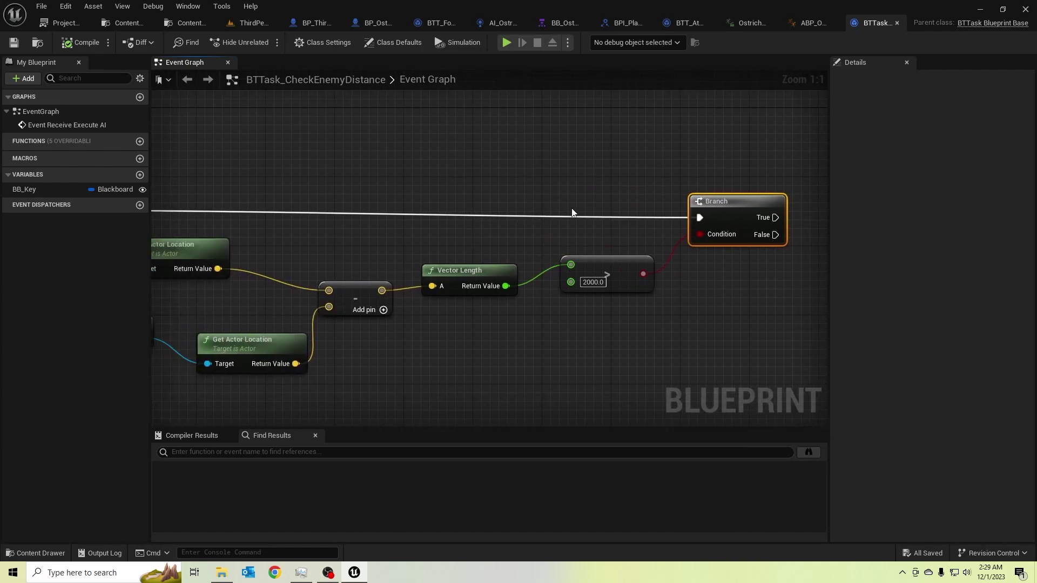
pyautogui.moveTo(671, 227); pyautogui.dragTo(315, 233, button='right')
pyautogui.moveTo(314, 233); pyautogui.dragTo(522, 214)
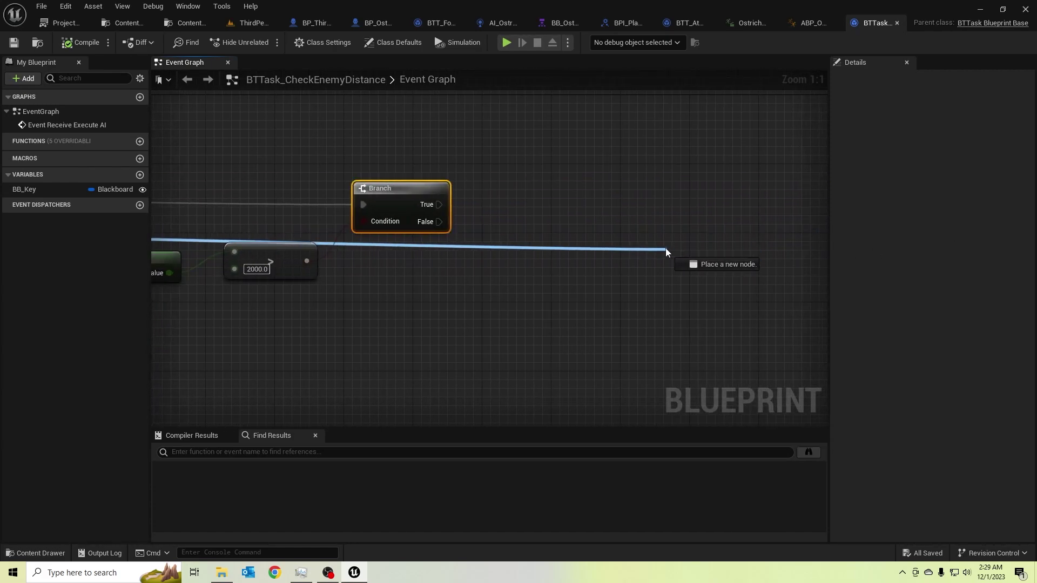
pyautogui.write('cast t')
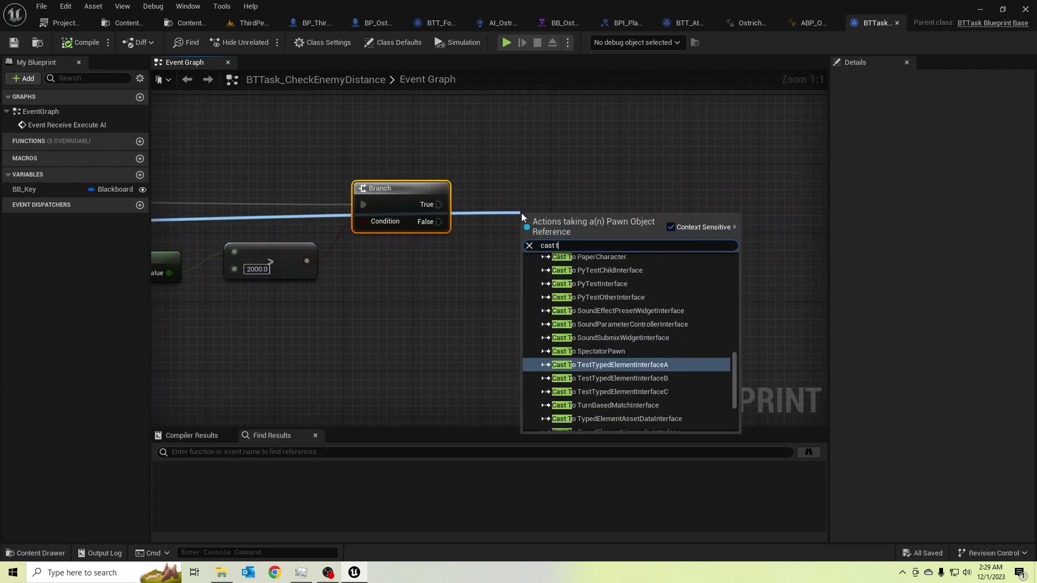
pyautogui.write('o bp o')
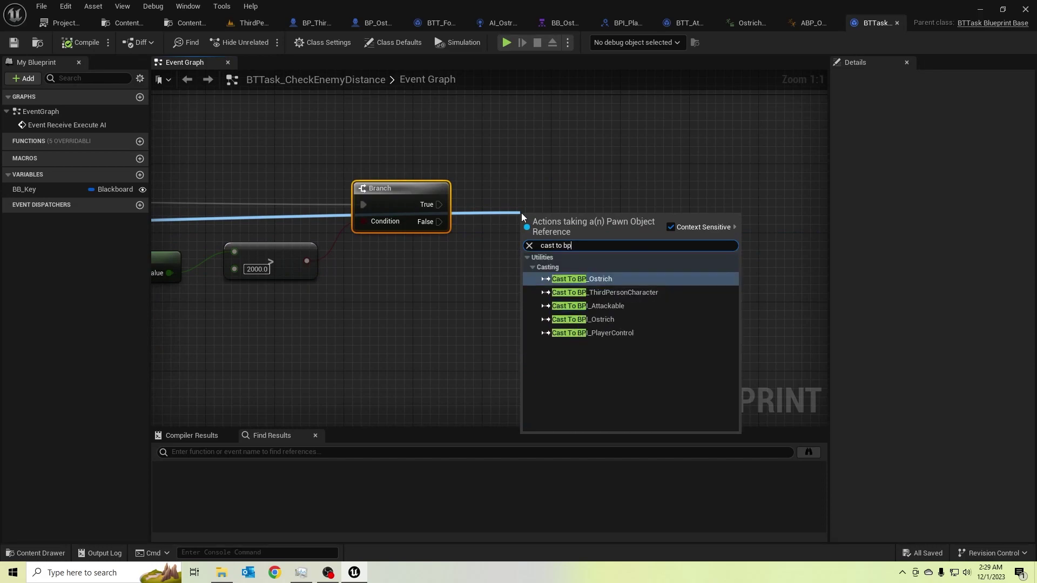
pyautogui.write('stri')
pyautogui.press('Return')
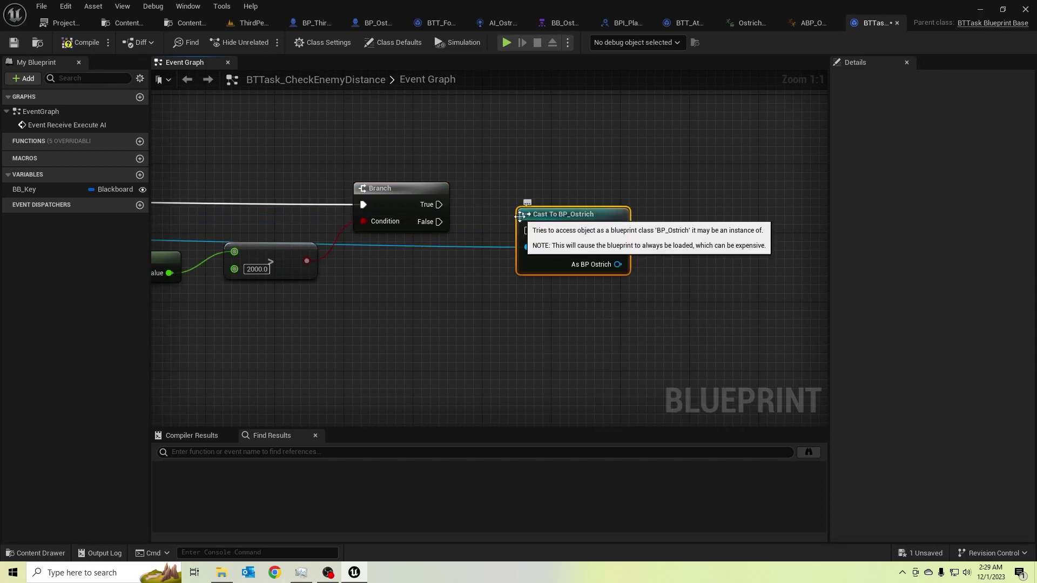
pyautogui.moveTo(439, 204)
pyautogui.mouseDown()
pyautogui.moveTo(533, 237)
pyautogui.moveTo(527, 231)
pyautogui.mouseUp()
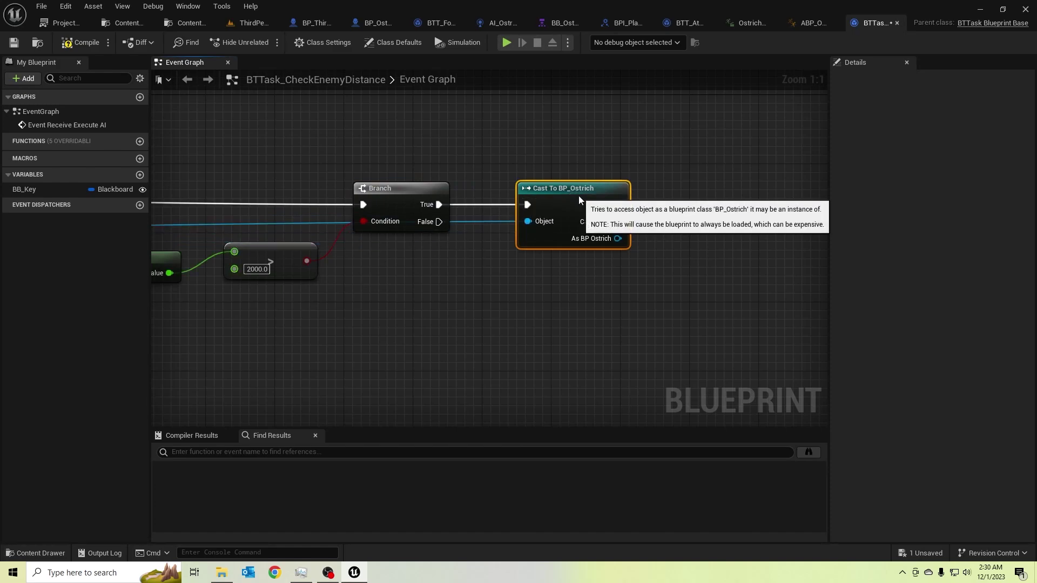
pyautogui.moveTo(653, 238); pyautogui.dragTo(501, 243, button='right')
# - Call Clear Enemy on the ostrich, followed by a successful Finish Execute
pyautogui.moveTo(465, 243); pyautogui.dragTo(510, 235)
pyautogui.write('clear')
pyautogui.press('Return')
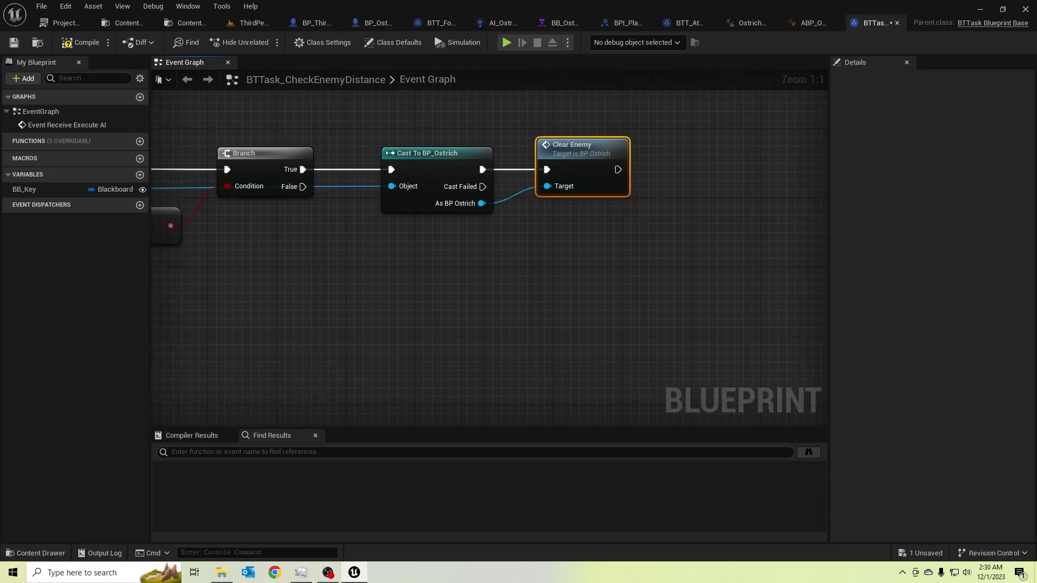
pyautogui.moveTo(556, 197); pyautogui.dragTo(506, 201, button='right')
pyautogui.moveTo(506, 200); pyautogui.dragTo(596, 204)
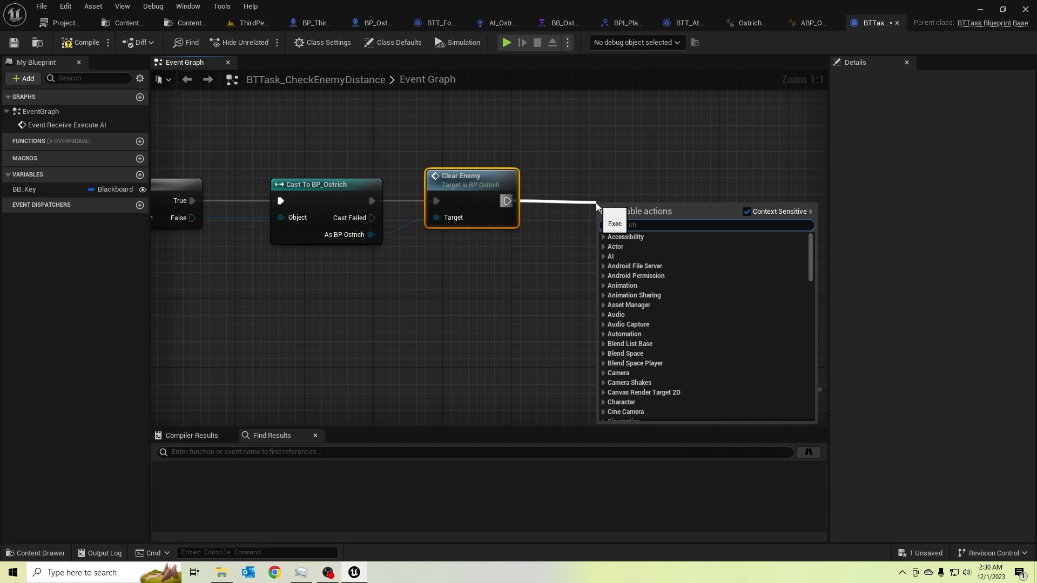
pyautogui.write('finish')
pyautogui.press('Down')
pyautogui.press('Return')
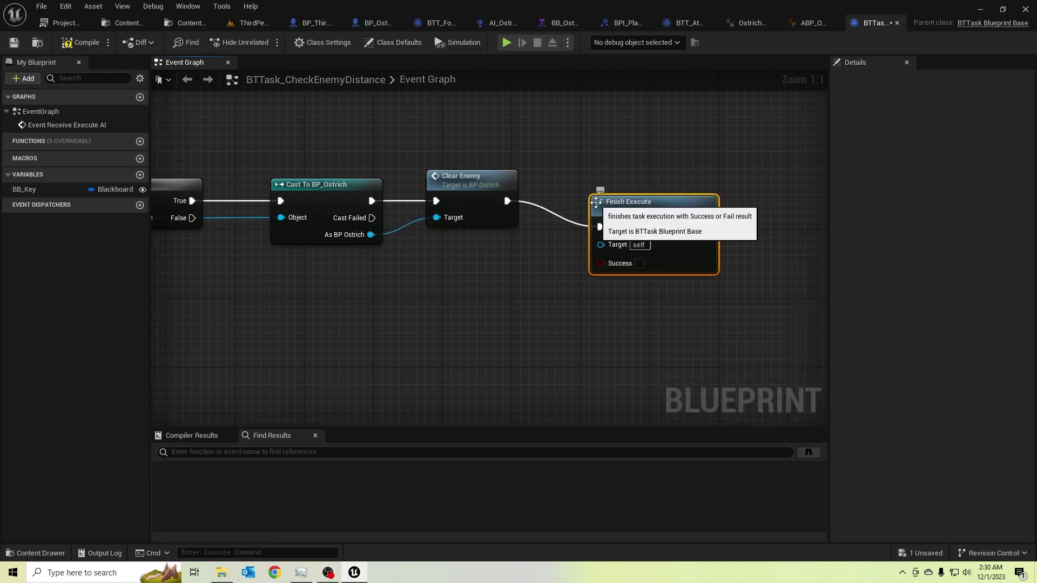
pyautogui.moveTo(692, 245); pyautogui.dragTo(683, 220)
pyautogui.click(632, 238)
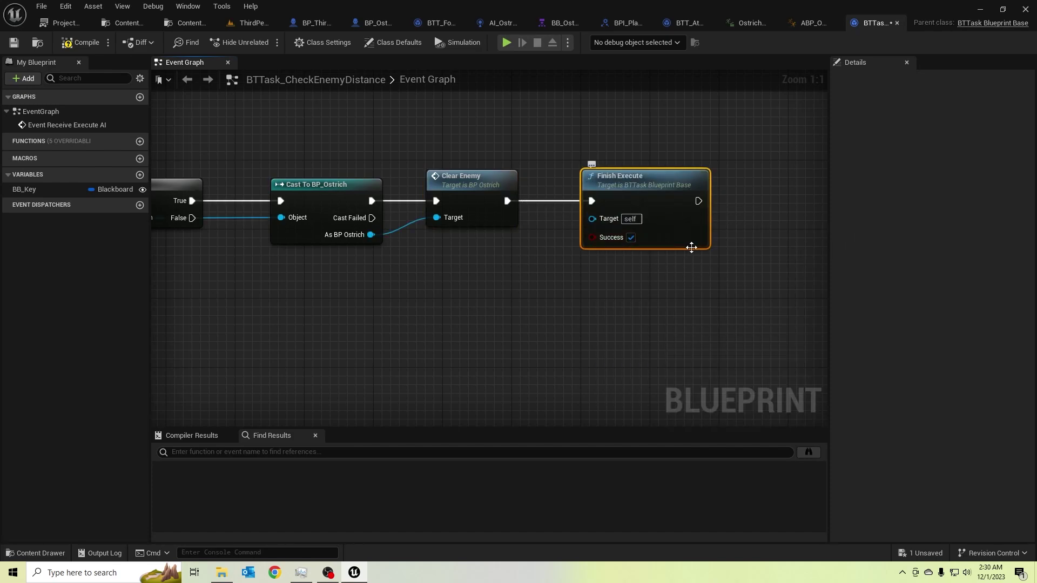
# - Add Finish Execute on Cast Failed, route Branch False to it via a reroute, and tidy nodes
pyautogui.moveTo(499, 276); pyautogui.dragTo(573, 298)
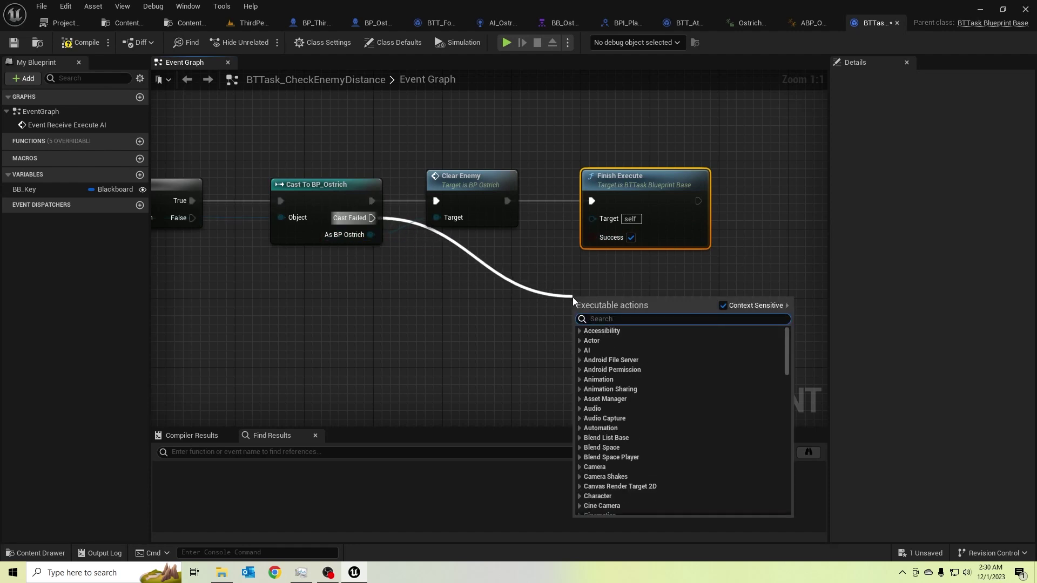
pyautogui.write('finish ex')
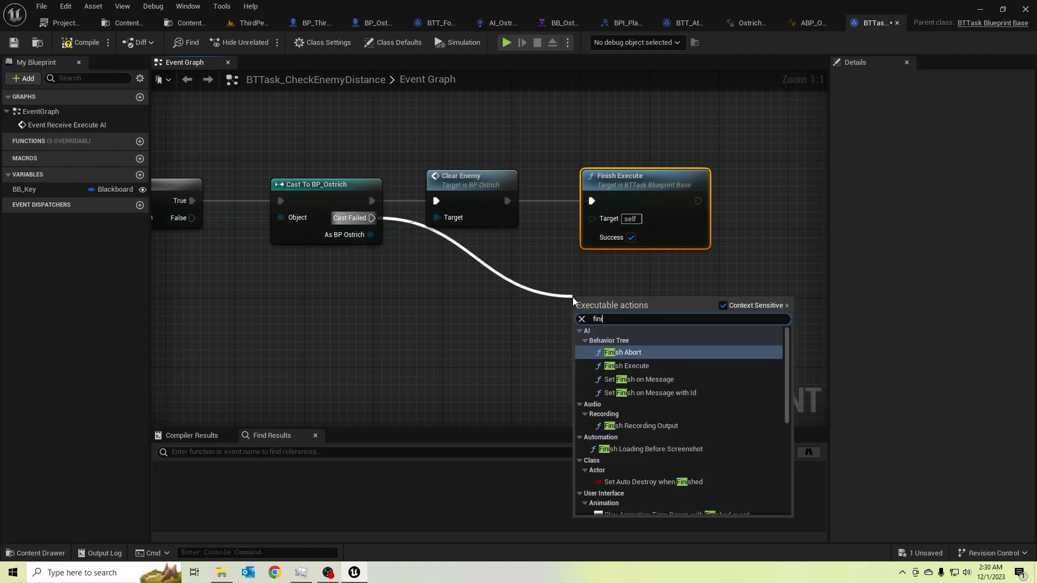
pyautogui.press('Return')
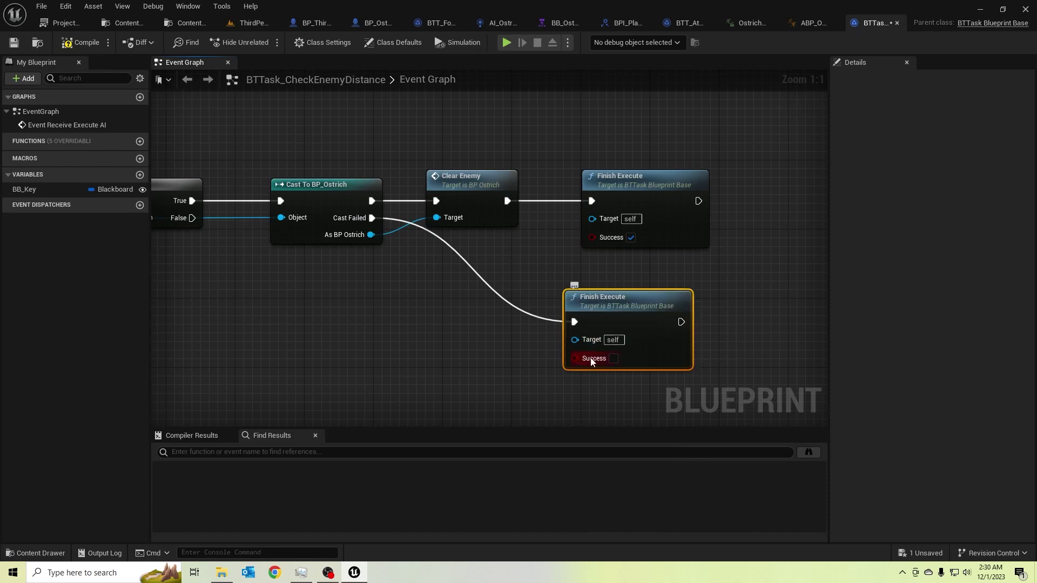
pyautogui.moveTo(321, 350); pyautogui.dragTo(538, 317, button='right')
pyautogui.scroll(-3, 537, 317)
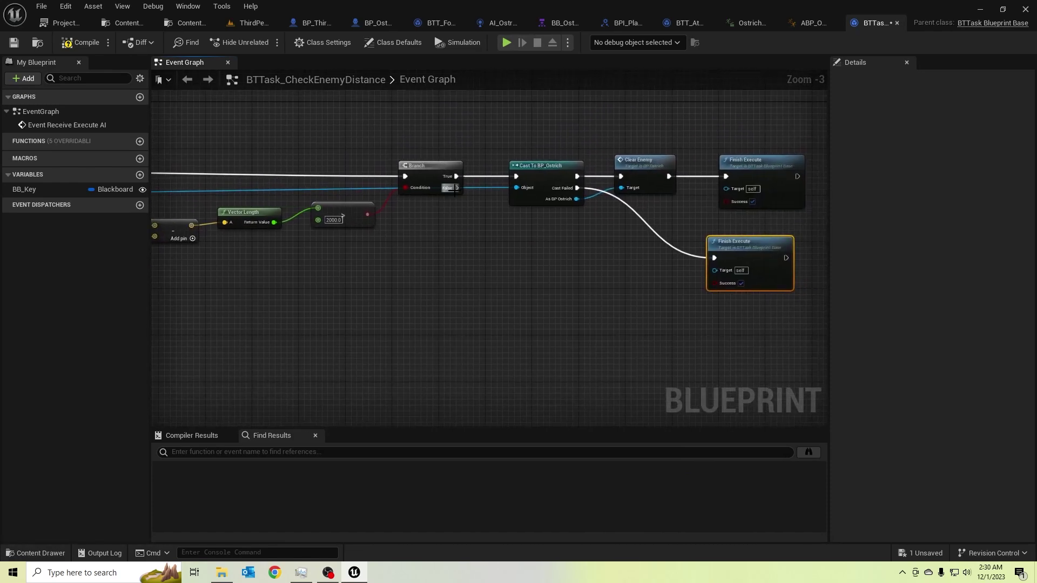
pyautogui.moveTo(454, 188)
pyautogui.mouseDown()
pyautogui.moveTo(667, 265)
pyautogui.moveTo(710, 260)
pyautogui.mouseUp()
pyautogui.click(591, 247)
pyautogui.moveTo(456, 188)
pyautogui.mouseDown()
pyautogui.moveTo(685, 256)
pyautogui.moveTo(505, 261)
pyautogui.mouseUp()
pyautogui.doubleClick(640, 249)
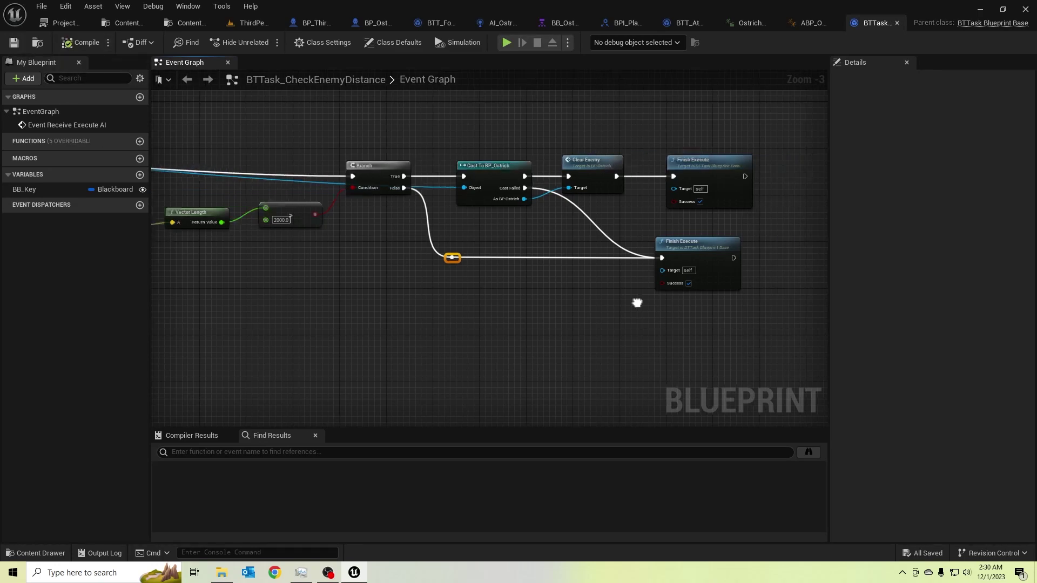
pyautogui.moveTo(703, 308); pyautogui.dragTo(427, 318, button='right')
pyautogui.moveTo(498, 214); pyautogui.dragTo(660, 212)
pyautogui.scroll(2, 403, 175)
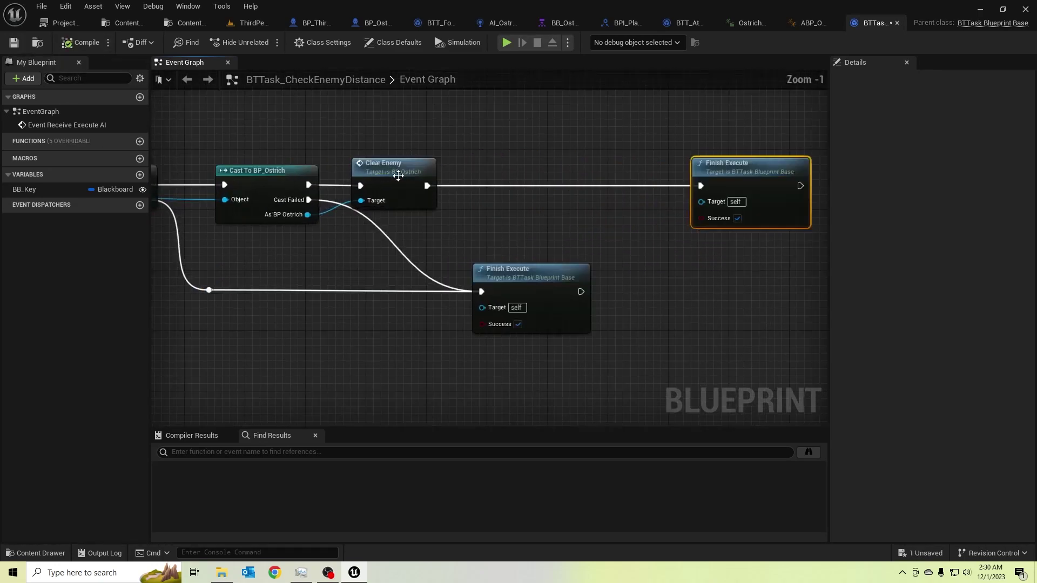
pyautogui.moveTo(421, 188); pyautogui.dragTo(428, 188)
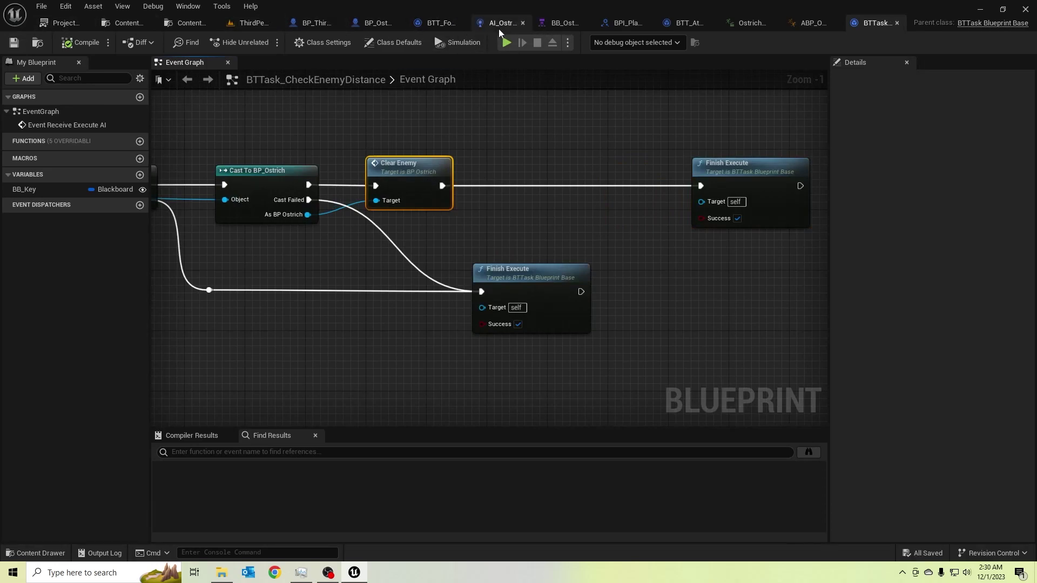
# - Add a Print String 'Clearing Enemy' after BP_Ostrich's Clear Value node and begin Save All
pyautogui.click(377, 24)
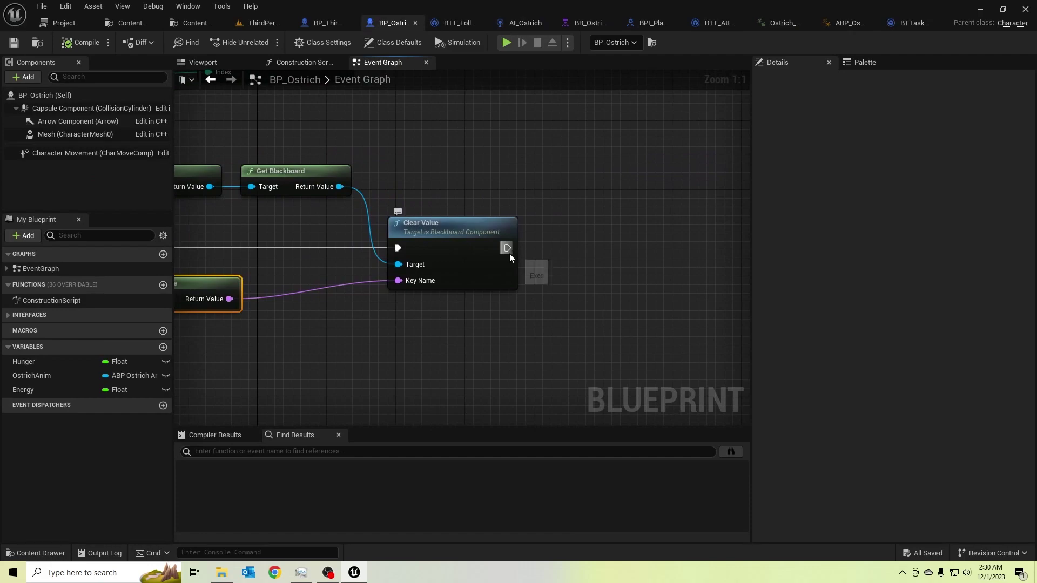
pyautogui.moveTo(509, 252); pyautogui.dragTo(586, 240)
pyautogui.write('print stri')
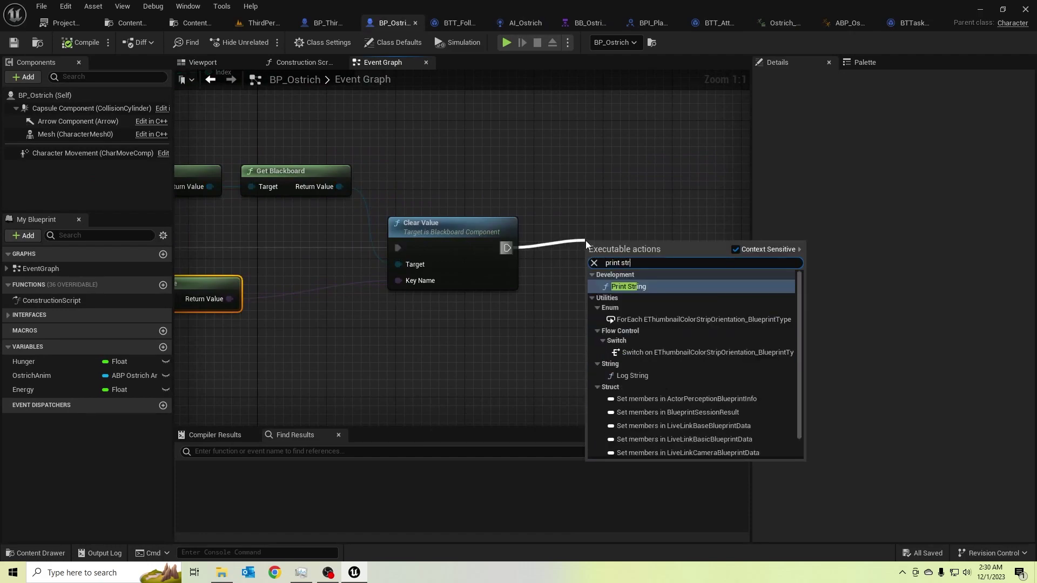
pyautogui.press('Return')
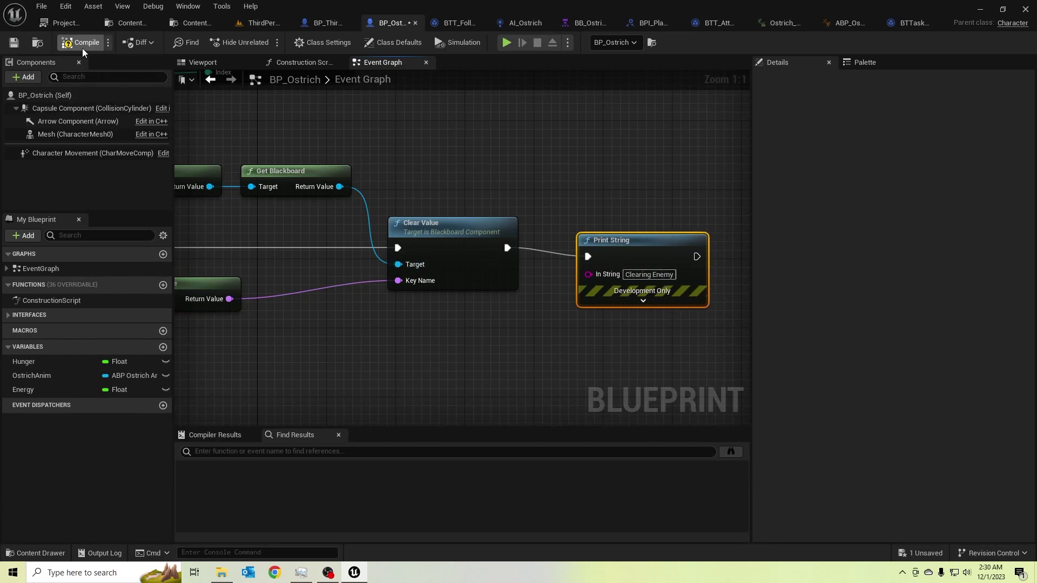
pyautogui.click(38, 7)
# - Save all assets, then play and stop the ThirdPerson level to test the ostrich
pyautogui.click(49, 71)
pyautogui.click(255, 22)
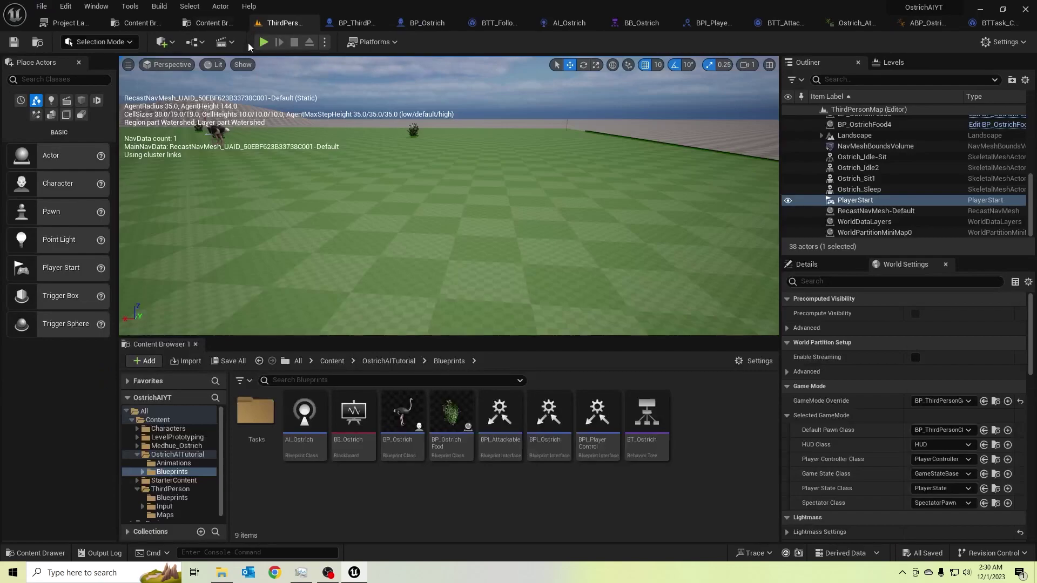
pyautogui.hotkey('alt', 'p')
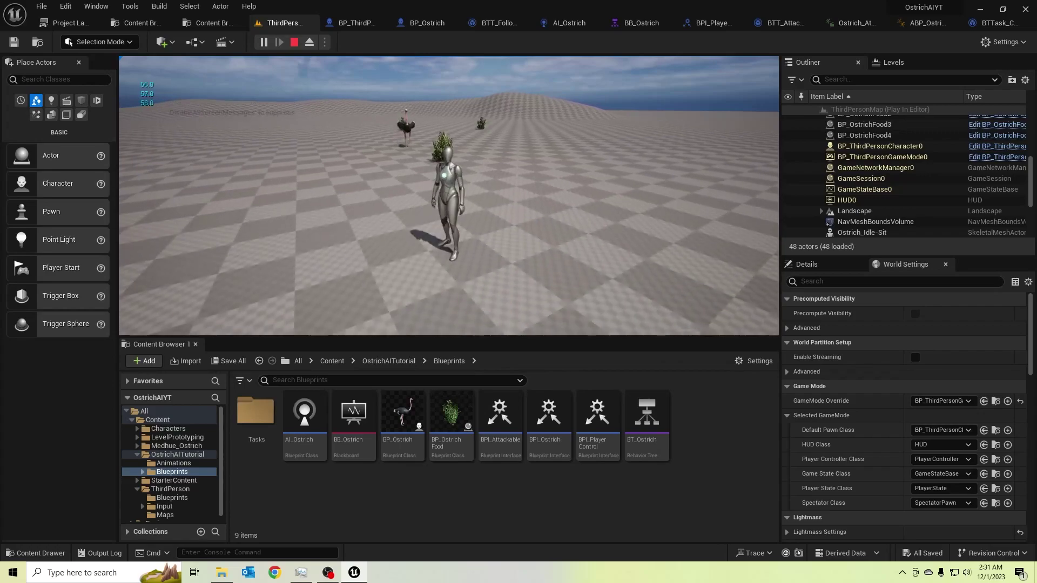
pyautogui.press('Escape')
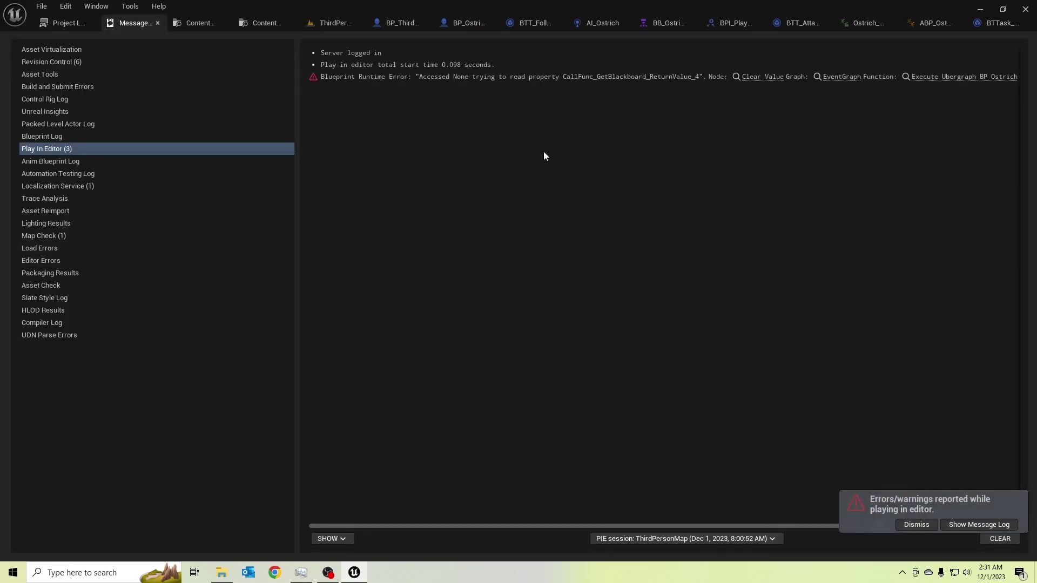
# - From the error link at Clear Value, feed Self into Get AIController's Controlled Actor
pyautogui.click(765, 78)
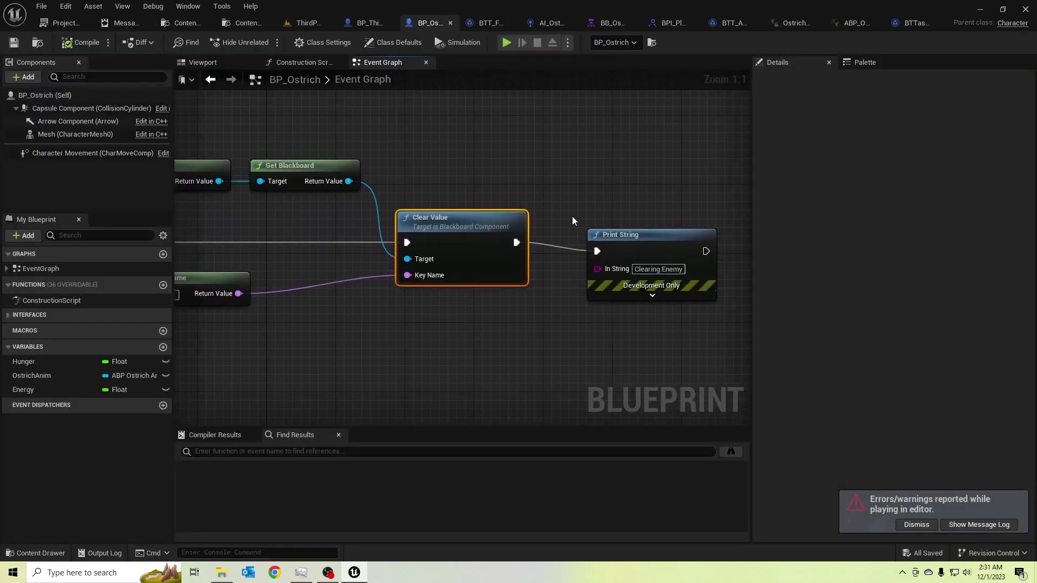
pyautogui.moveTo(438, 322); pyautogui.dragTo(653, 307, button='right')
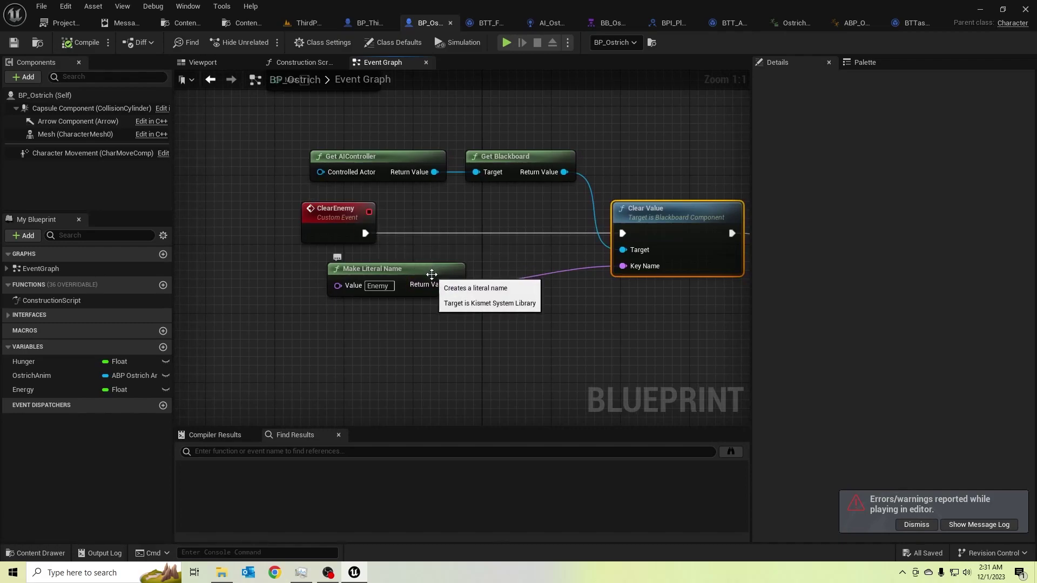
pyautogui.moveTo(429, 275); pyautogui.dragTo(386, 274)
pyautogui.moveTo(387, 274); pyautogui.dragTo(397, 285, button='right')
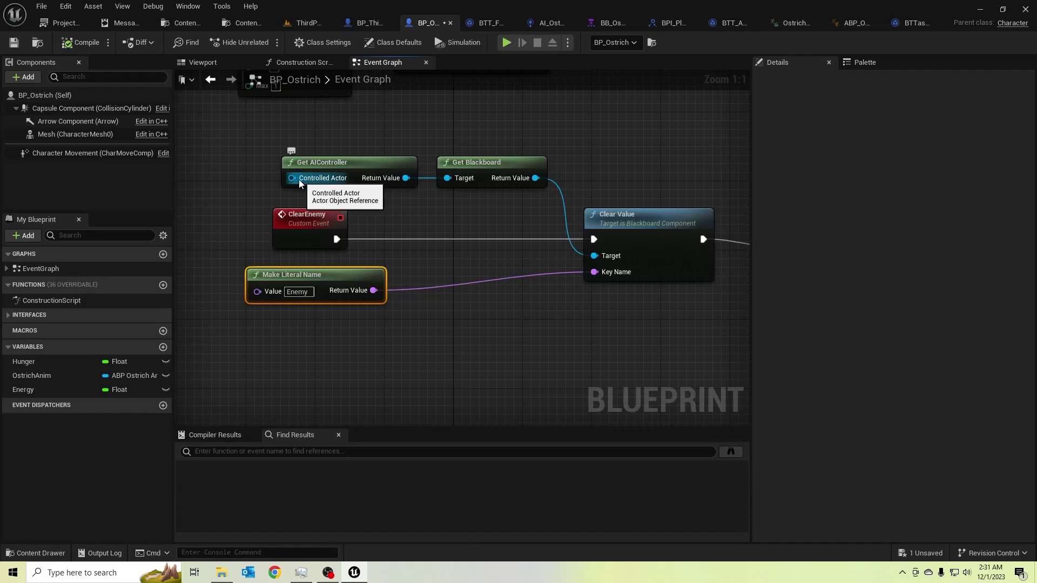
pyautogui.moveTo(291, 177); pyautogui.dragTo(202, 182)
pyautogui.write('self')
pyautogui.press('Return')
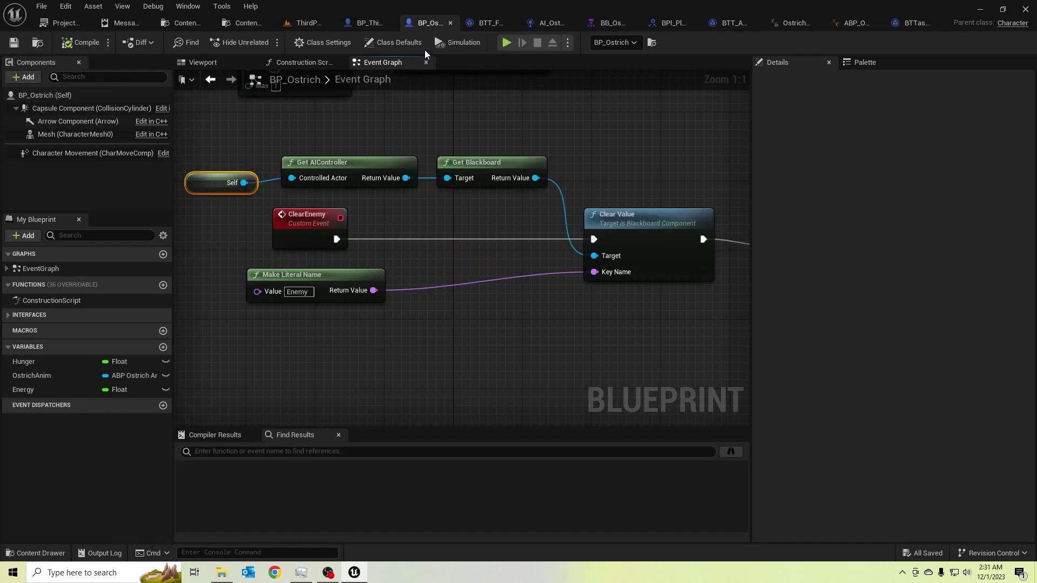
# - Play the ThirdPerson level and run the character toward the ostriches with W
pyautogui.click(308, 24)
pyautogui.click(263, 41)
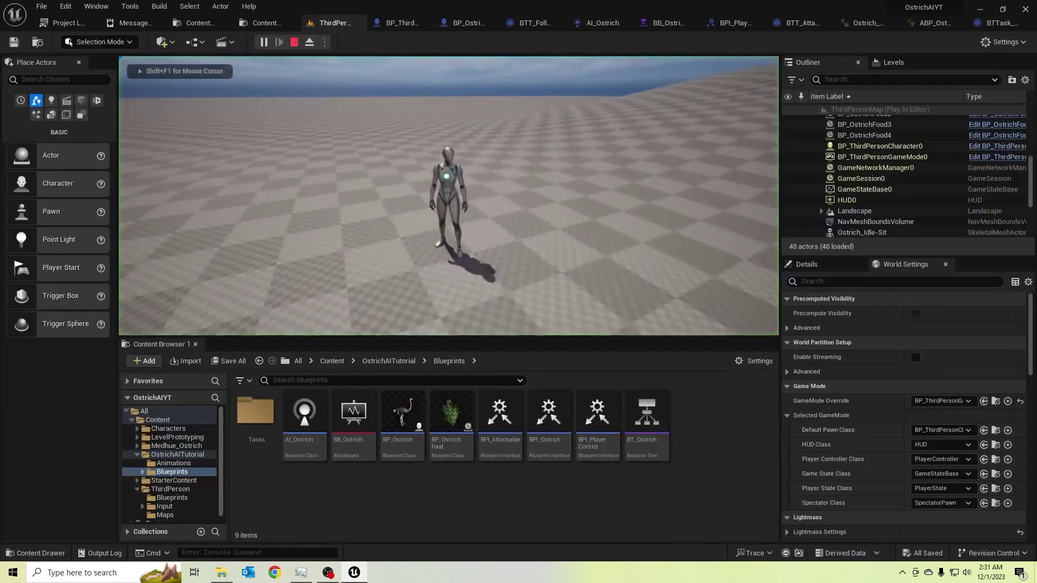
pyautogui.press('w')
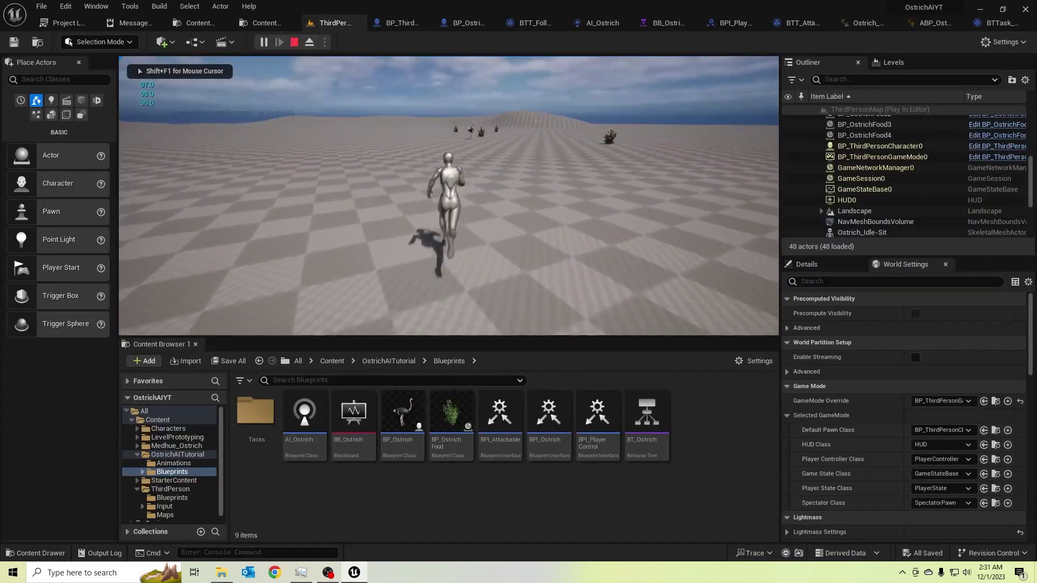
pyautogui.press('w')
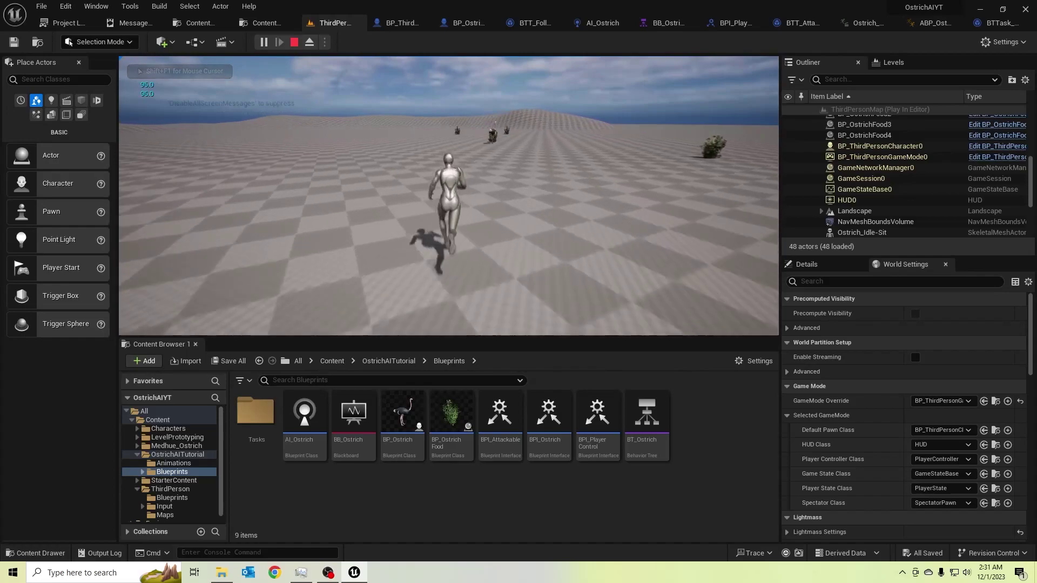
pyautogui.press('w')
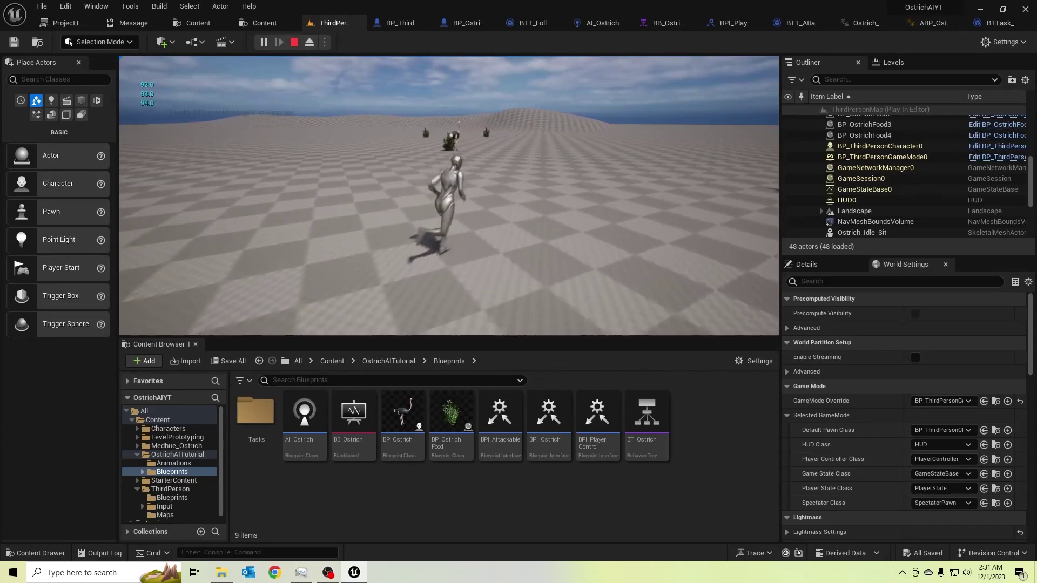
pyautogui.press('w')
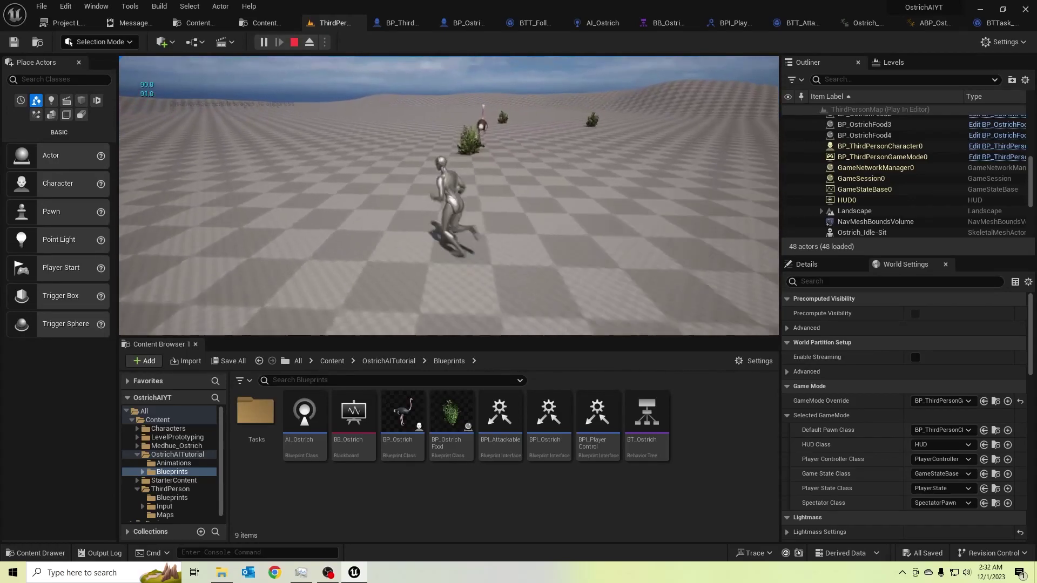
pyautogui.press('w')
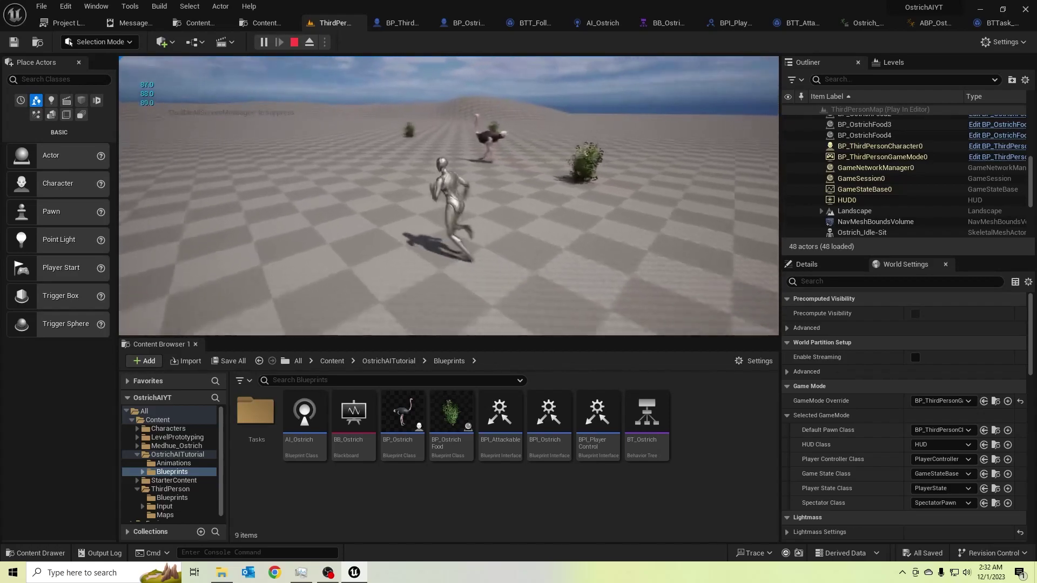
pyautogui.press('w')
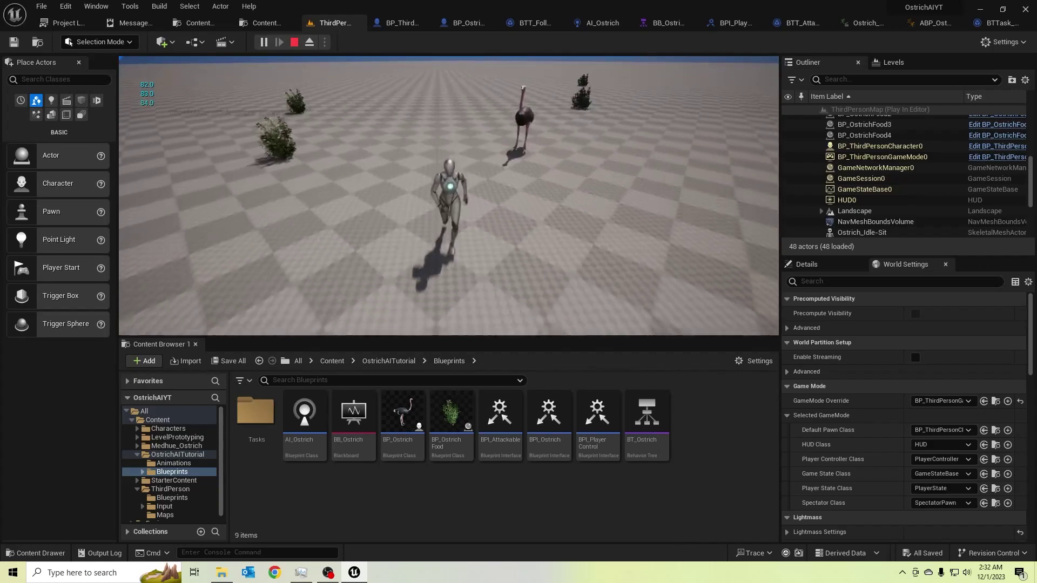
pyautogui.press('w')
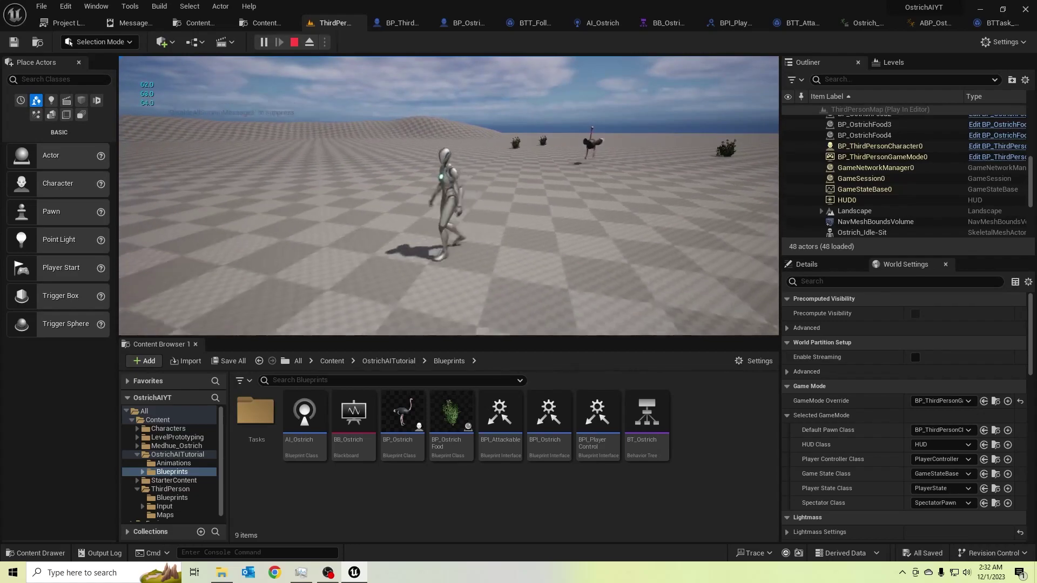
# - Stop play, set BTTask_CheckEnemyDistance's threshold to 1000, and Save All
pyautogui.press('Escape')
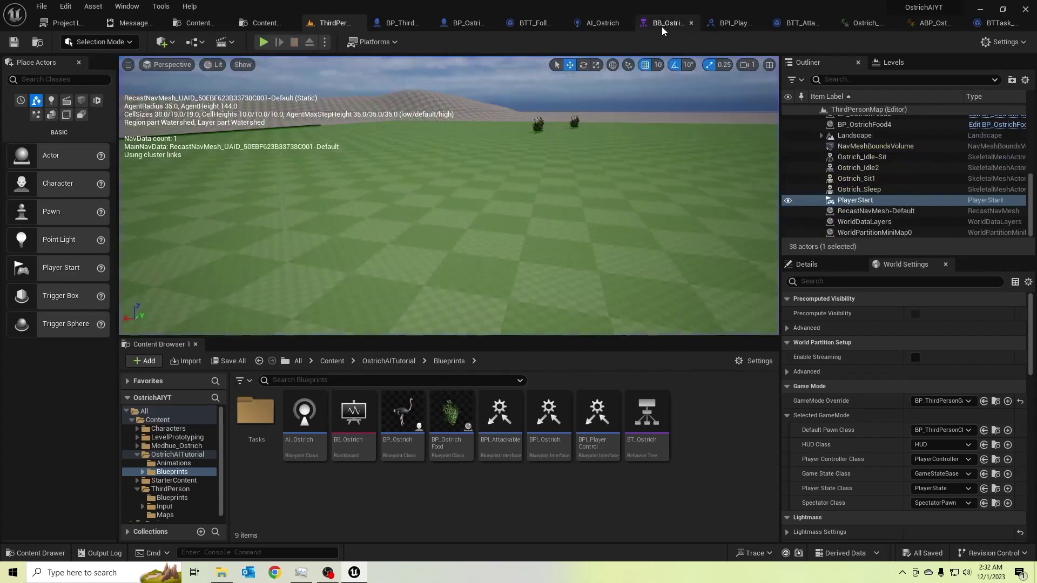
pyautogui.click(998, 23)
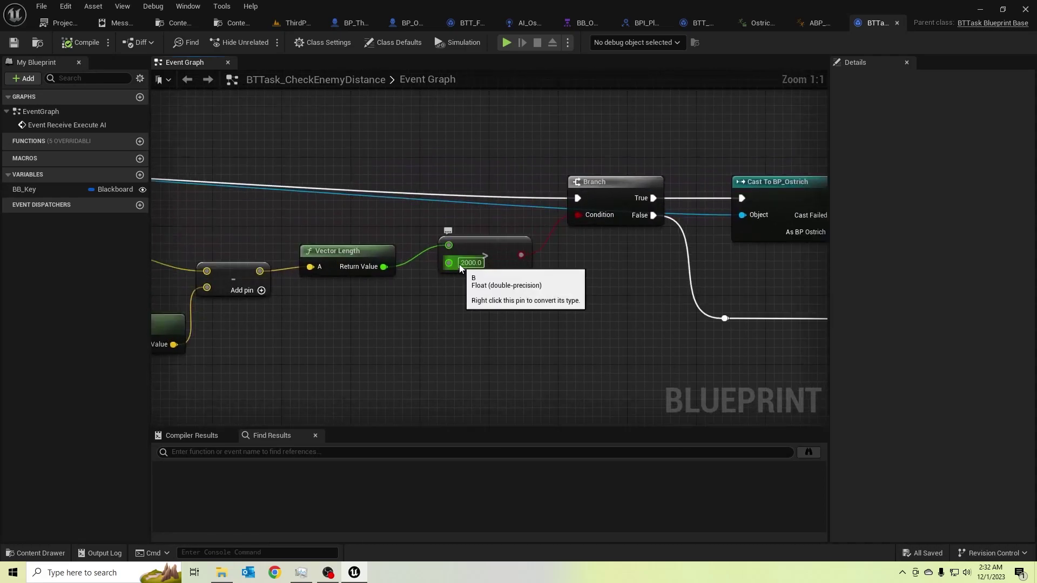
pyautogui.write('1')
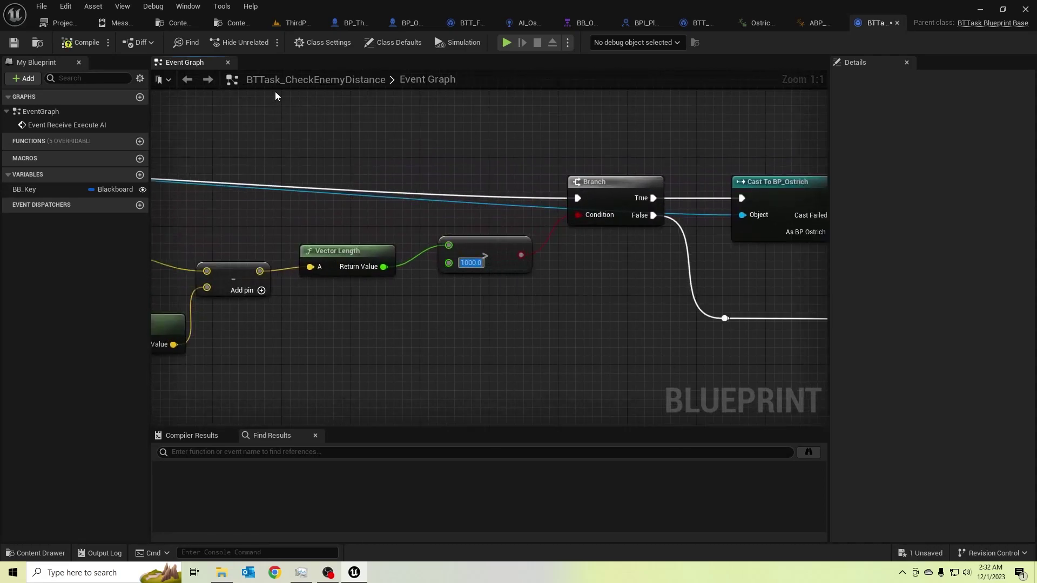
pyautogui.click(65, 6)
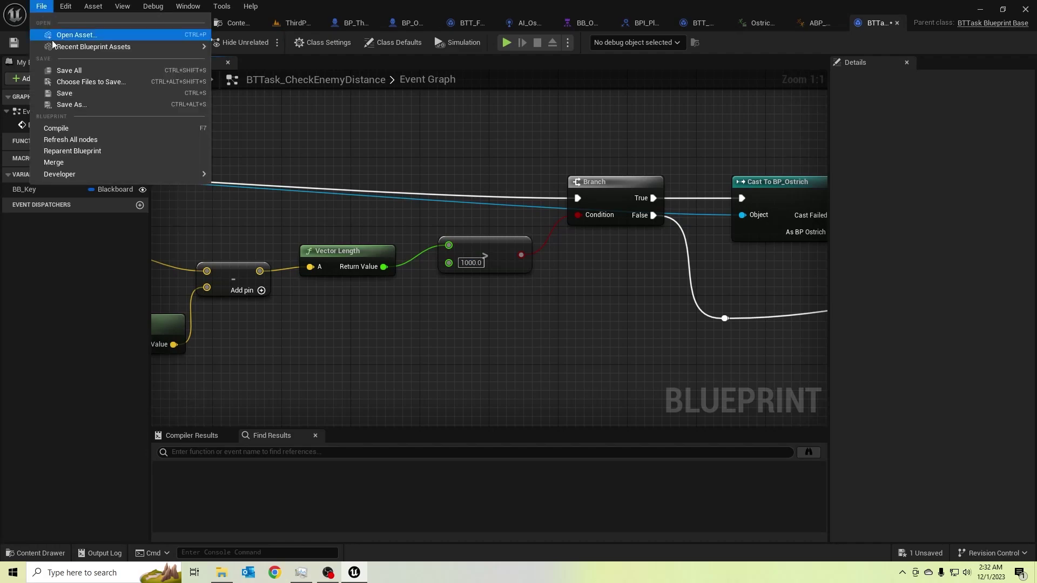
pyautogui.click(88, 72)
pyautogui.click(293, 23)
# - Start a play test and run the character toward the ostriches
pyautogui.click(263, 43)
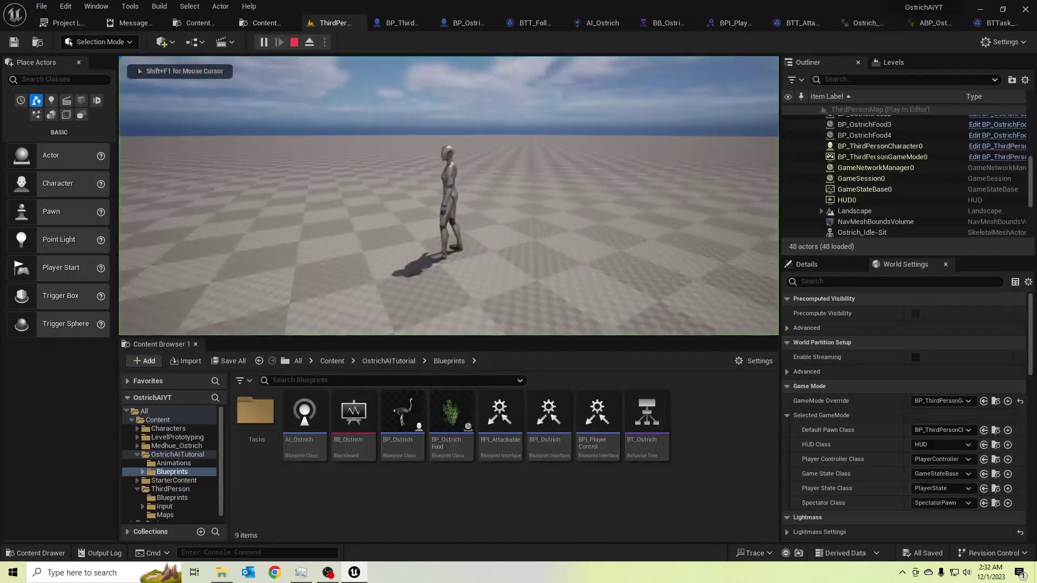
pyautogui.press('w')
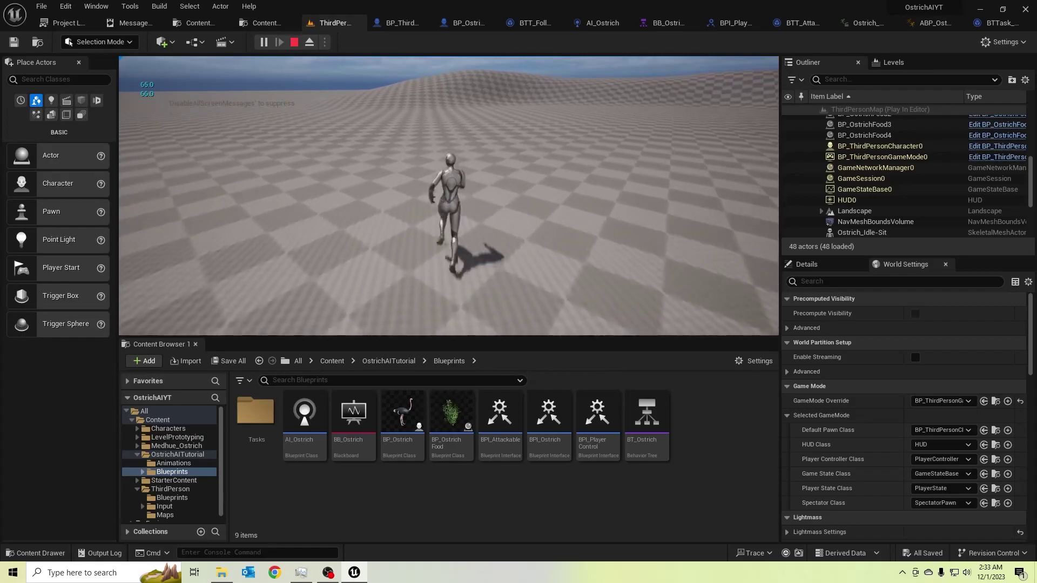
# - Stop play and open the CheckEnemyDistance task blueprint from the ostrich behavior tree
pyautogui.press('Escape')
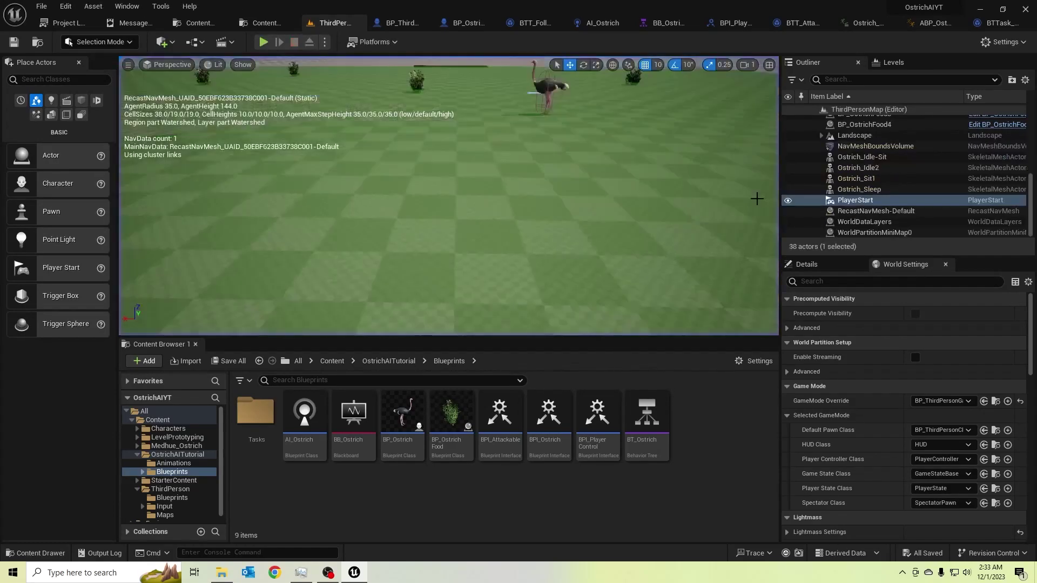
pyautogui.click(654, 21)
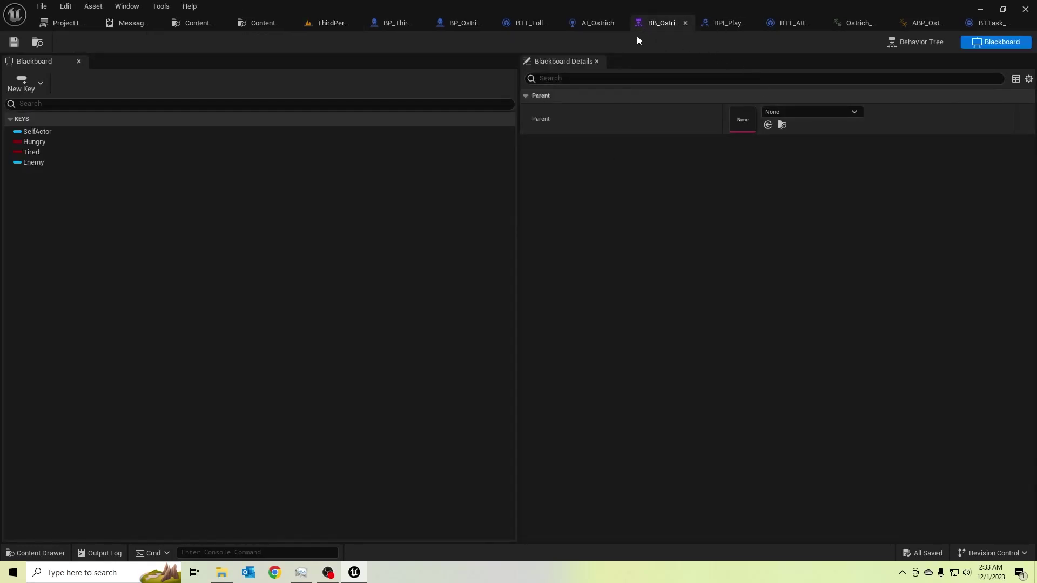
pyautogui.click(911, 46)
pyautogui.click(584, 393)
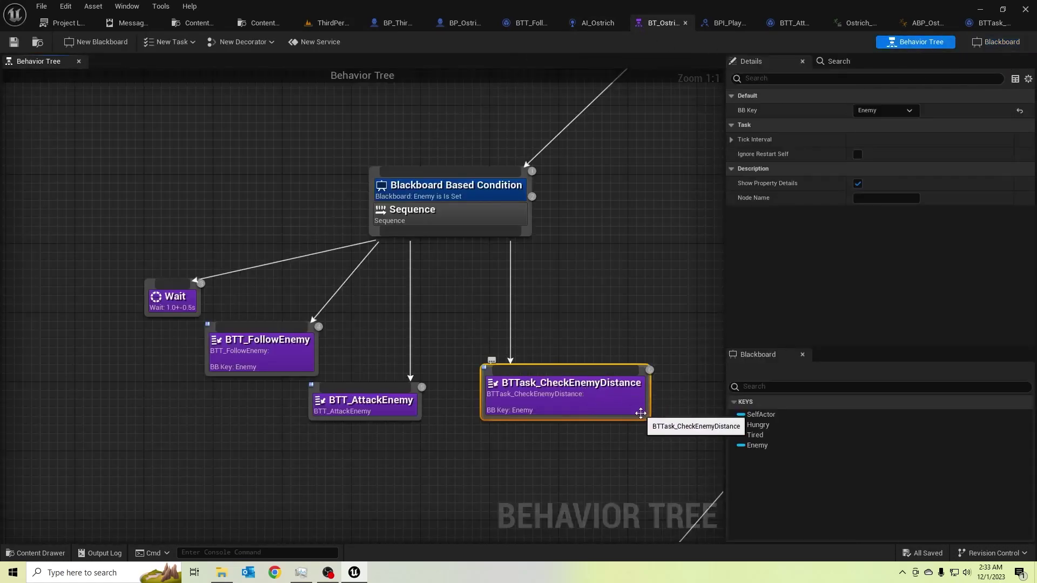
pyautogui.moveTo(633, 439); pyautogui.dragTo(542, 390, button='right')
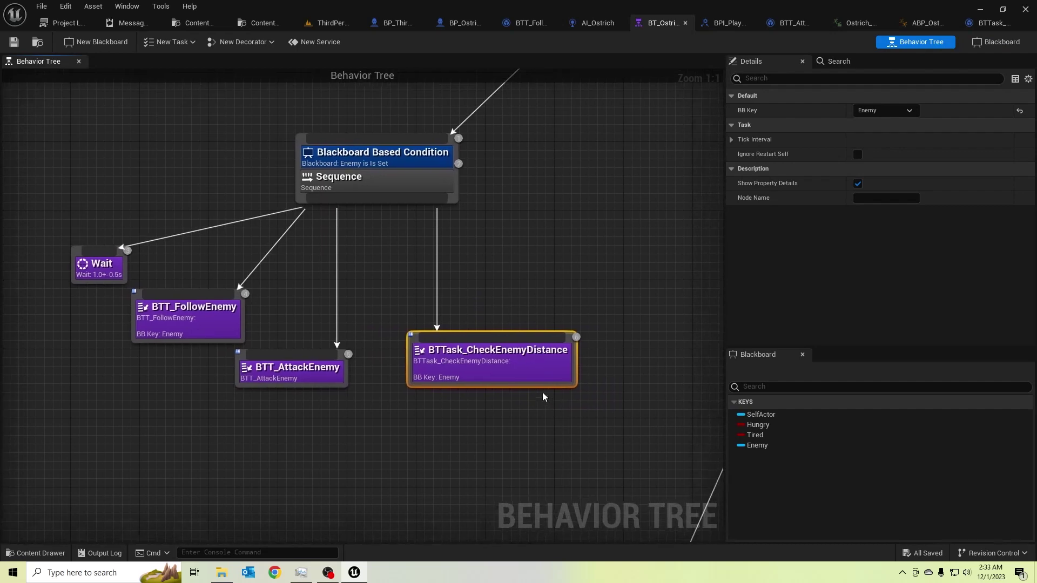
pyautogui.doubleClick(528, 376)
pyautogui.scroll(-2, 598, 334)
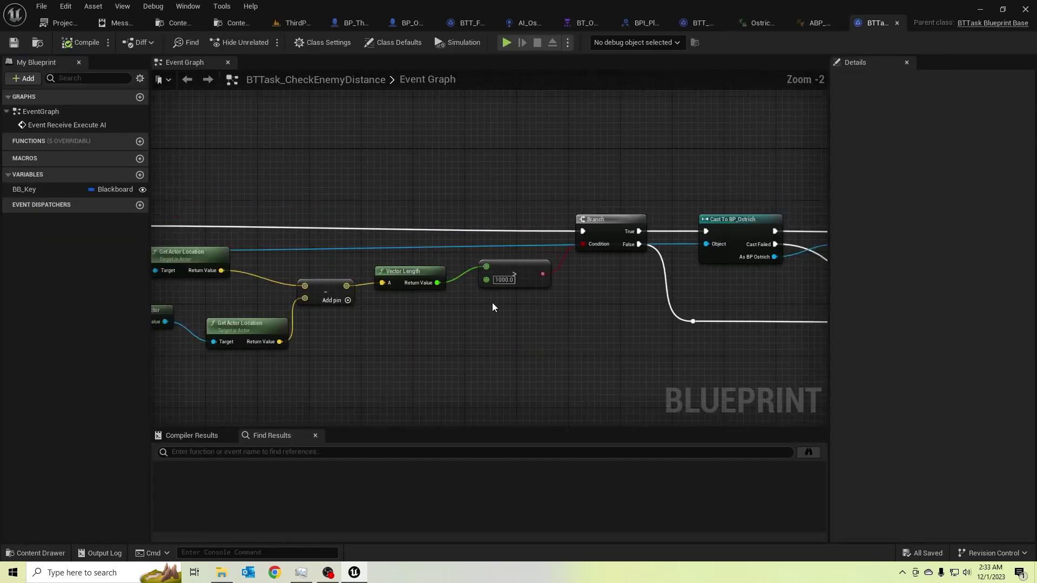
# - Change the distance threshold from 1000 to 500 and start a new play test
pyautogui.moveTo(492, 307)
pyautogui.mouseDown(button='right')
pyautogui.moveTo(665, 297)
pyautogui.moveTo(376, 300)
pyautogui.mouseUp(button='right')
pyautogui.moveTo(545, 355)
pyautogui.mouseDown(button='right')
pyautogui.moveTo(277, 330)
pyautogui.moveTo(624, 331)
pyautogui.mouseUp(button='right')
pyautogui.scroll(2, 439, 264)
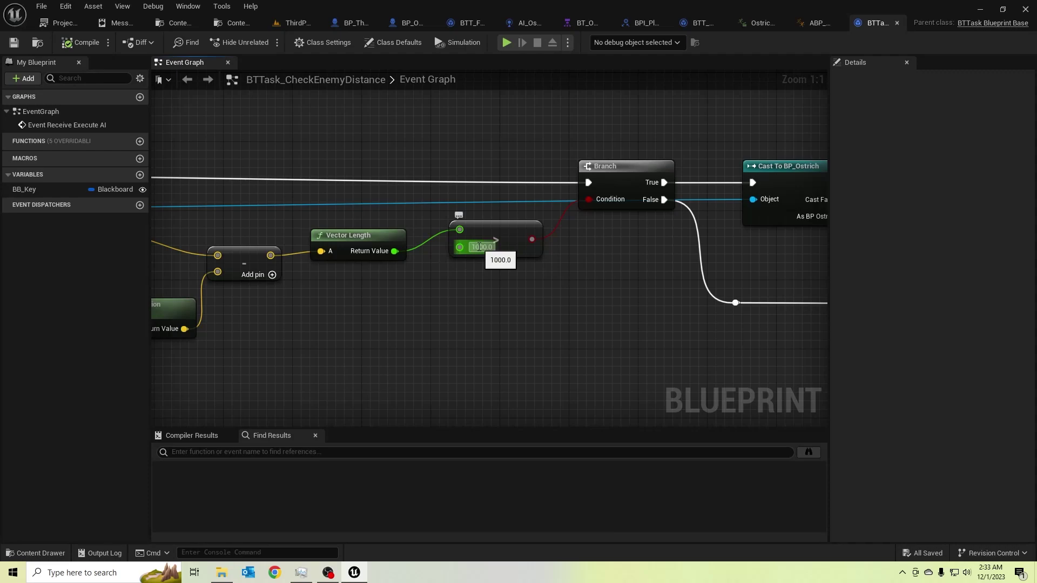
pyautogui.write('500')
pyautogui.press('Return')
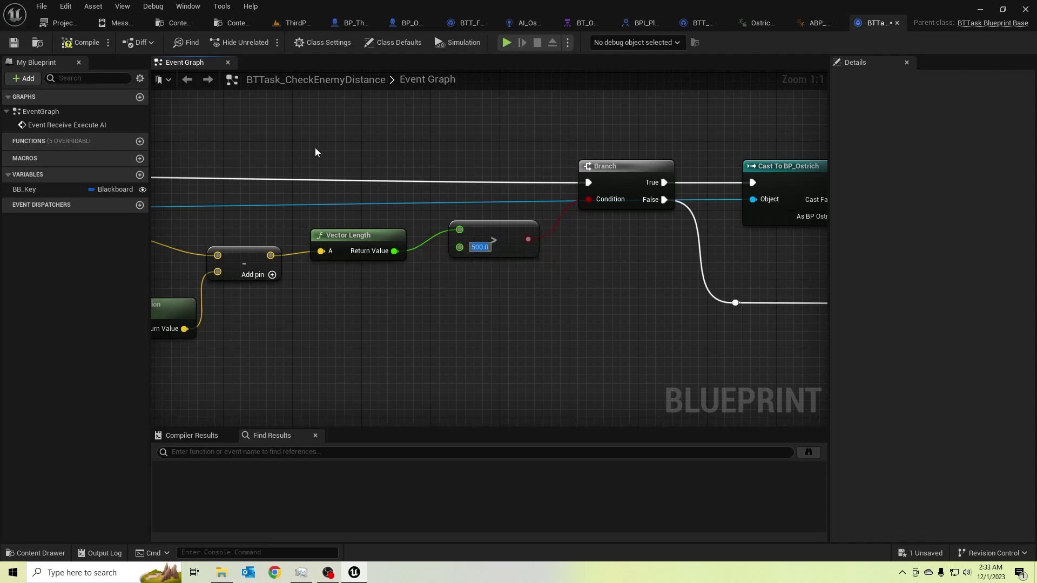
pyautogui.press('Return')
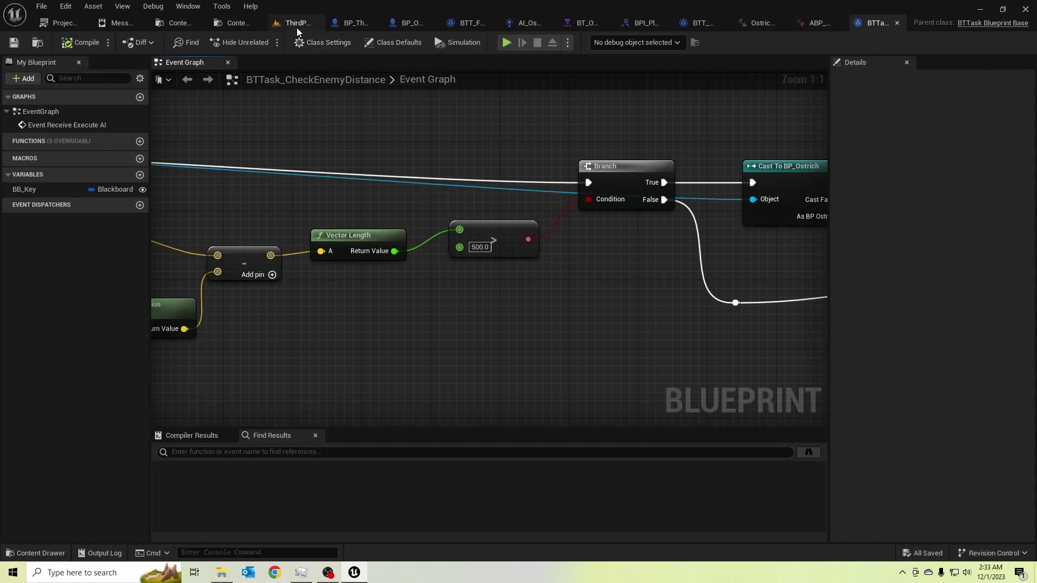
pyautogui.click(296, 22)
pyautogui.click(263, 42)
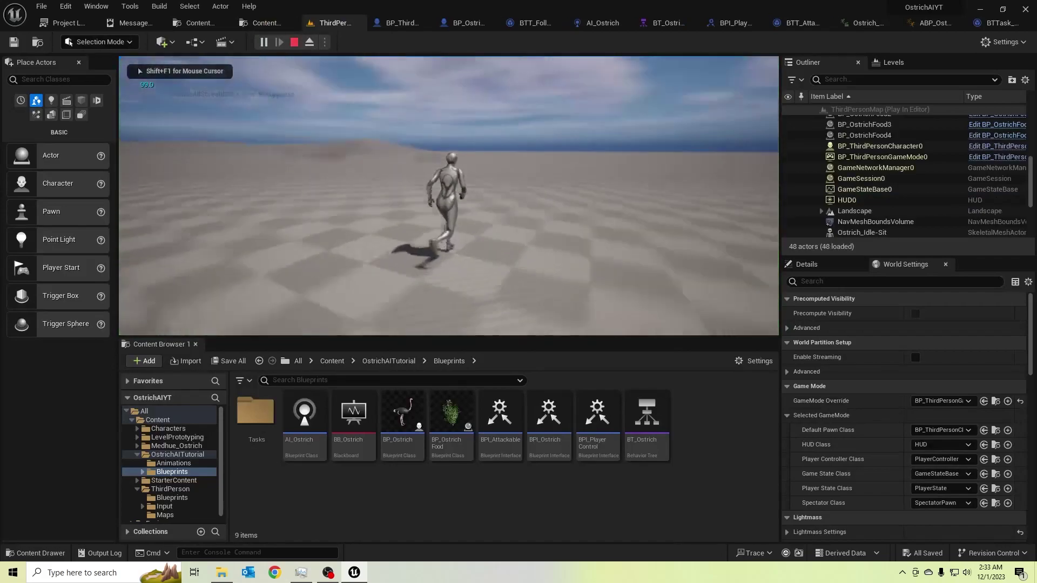
# - Run the character around the level to test the 500-unit threshold
pyautogui.press('w')
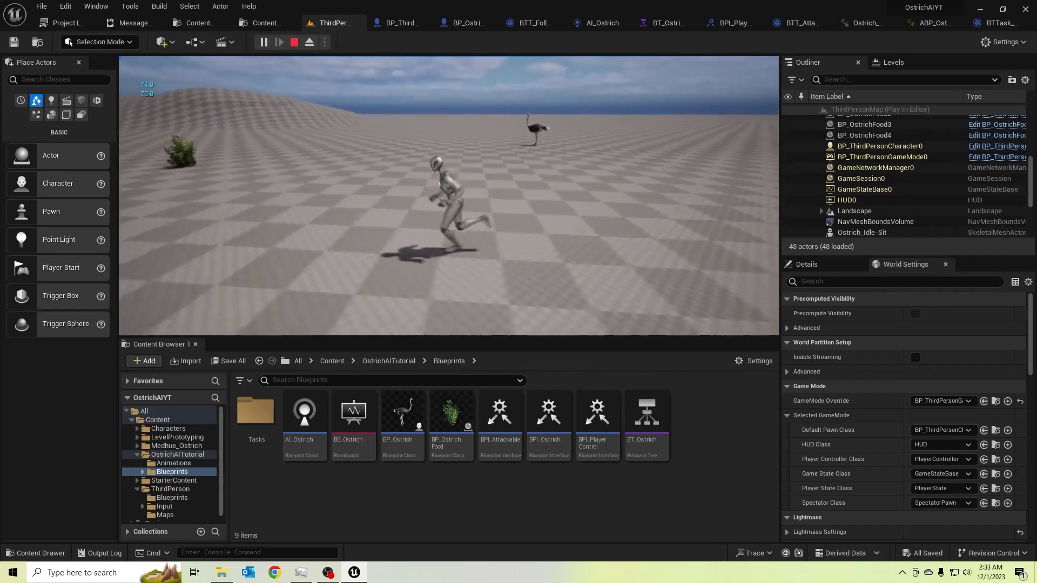
# - End the play test and delete the Print String node in BP_Ostrich's Event Graph
pyautogui.press('Escape')
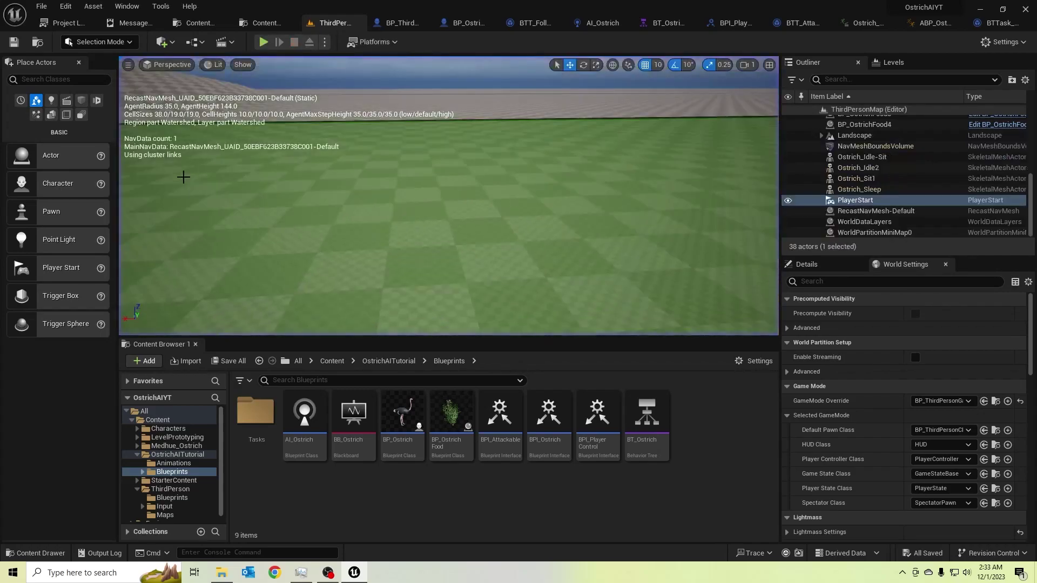
pyautogui.click(483, 19)
pyautogui.scroll(-1, 401, 201)
pyautogui.moveTo(400, 200); pyautogui.dragTo(458, 294, button='right')
pyautogui.scroll(-3, 433, 224)
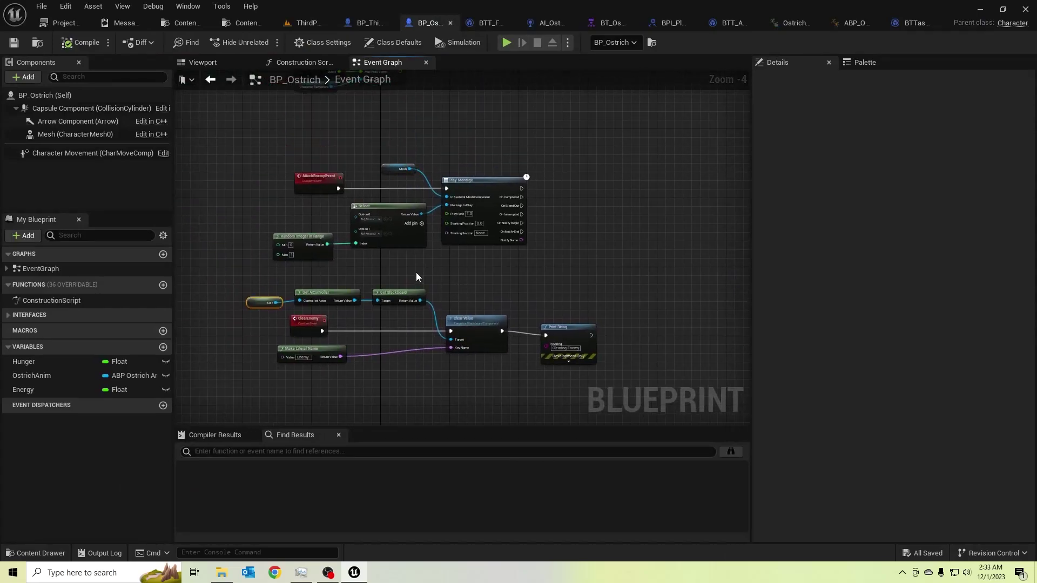
pyautogui.scroll(-2, 416, 272)
pyautogui.scroll(2, 401, 217)
pyautogui.moveTo(364, 188); pyautogui.dragTo(409, 119, button='right')
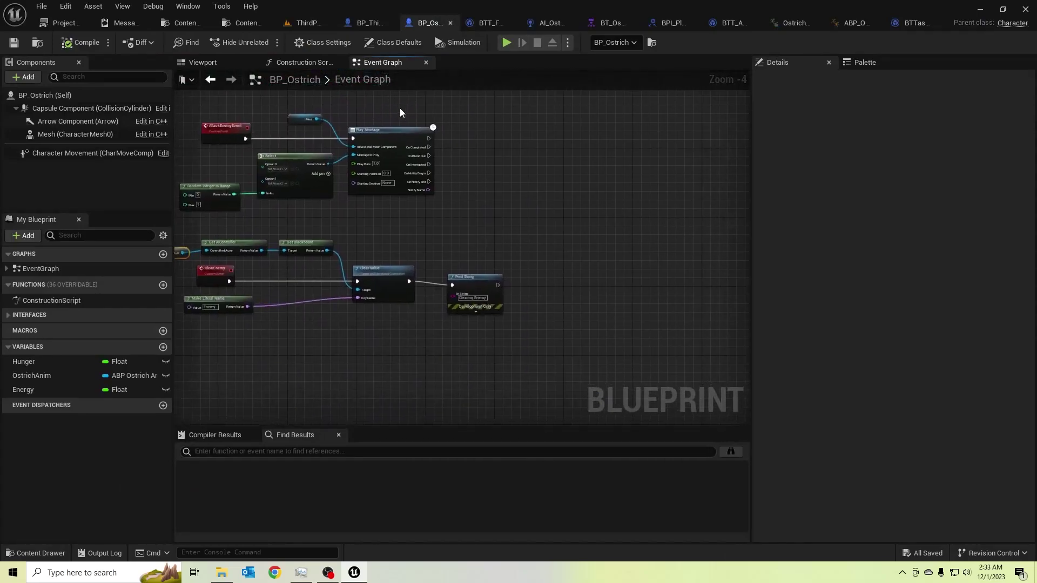
pyautogui.click(475, 292)
pyautogui.scroll(4, 482, 278)
pyautogui.moveTo(482, 278); pyautogui.dragTo(574, 257)
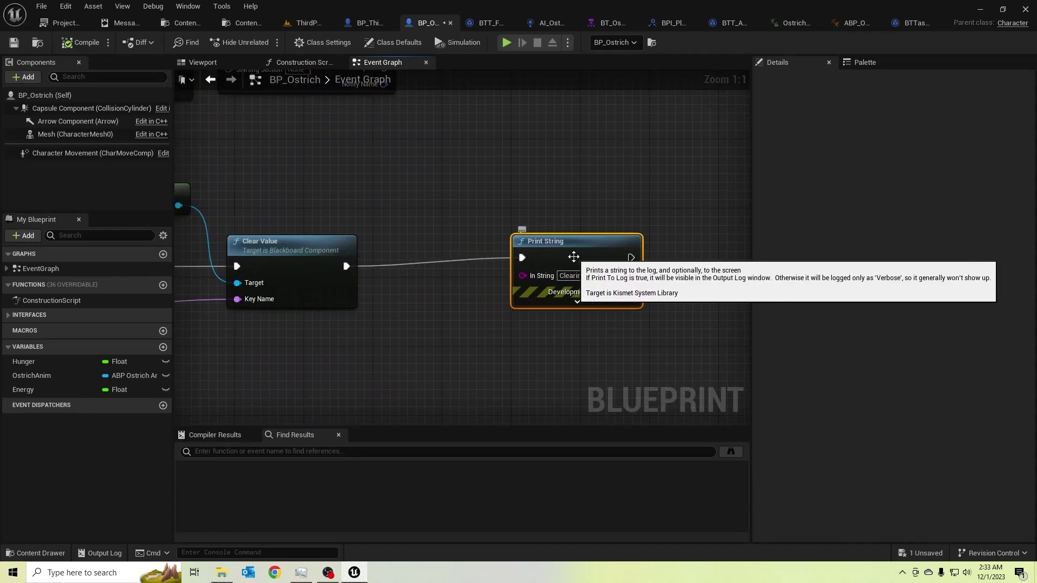
pyautogui.press('Delete')
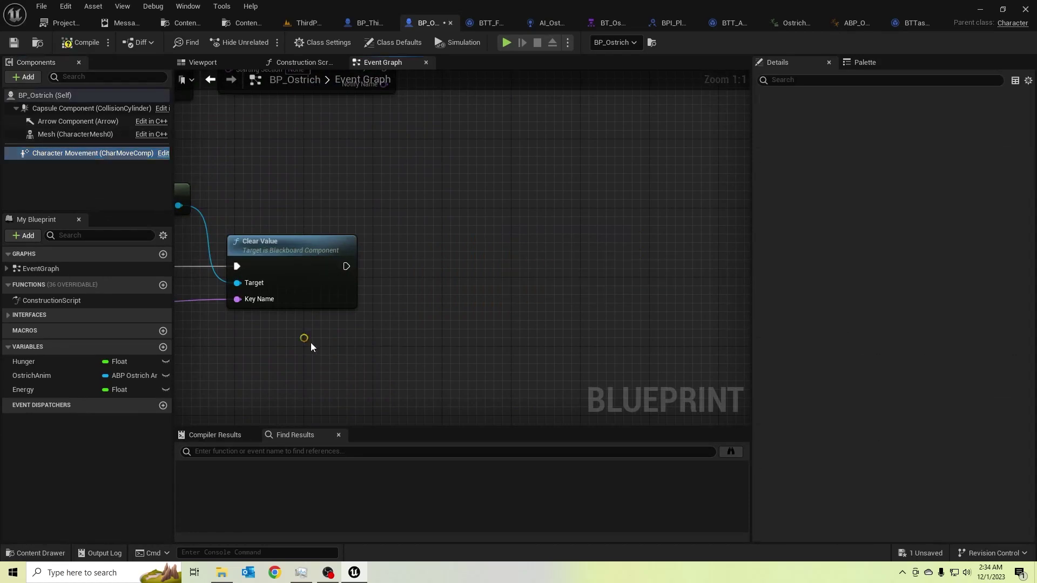
# - Add a Character Movement SET Max Walk Speed (180) node after Clear Value, then compile
pyautogui.moveTo(82, 153); pyautogui.dragTo(317, 348)
pyautogui.moveTo(412, 318); pyautogui.dragTo(418, 314)
pyautogui.write('set max walk')
pyautogui.press('Return')
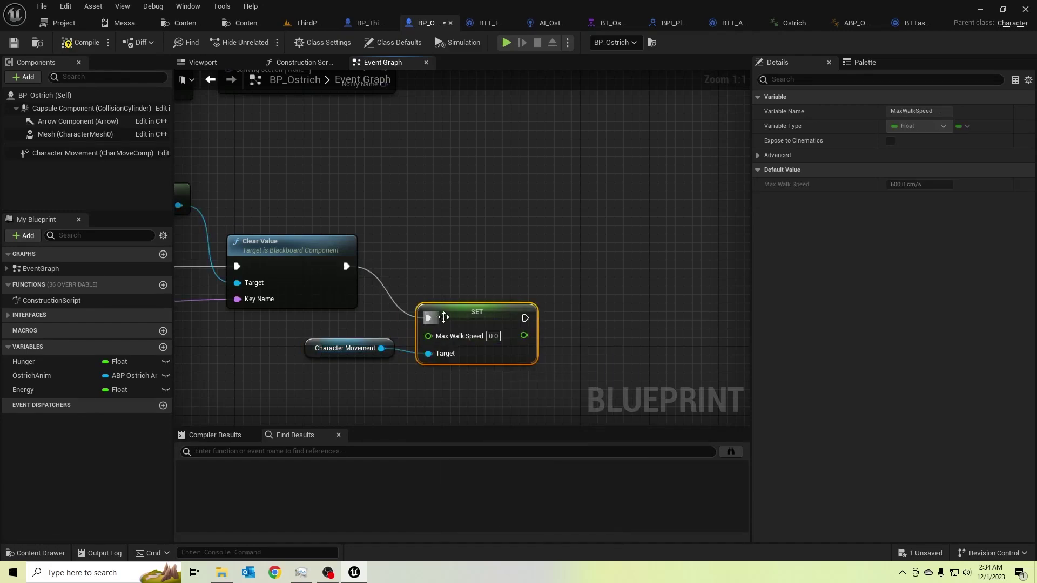
pyautogui.moveTo(451, 317); pyautogui.dragTo(451, 265)
pyautogui.write('180')
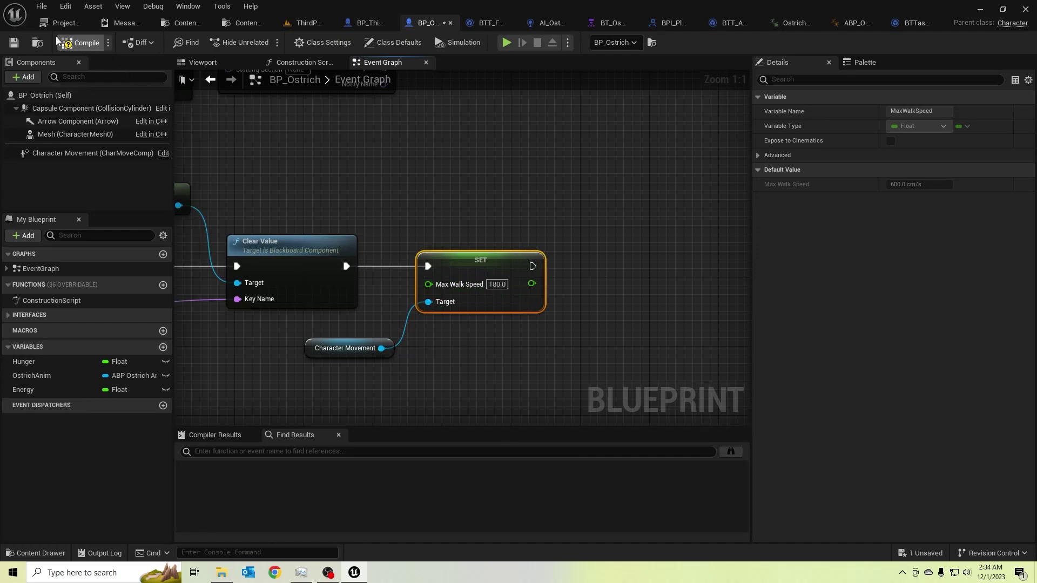
pyautogui.click(41, 6)
pyautogui.click(288, 23)
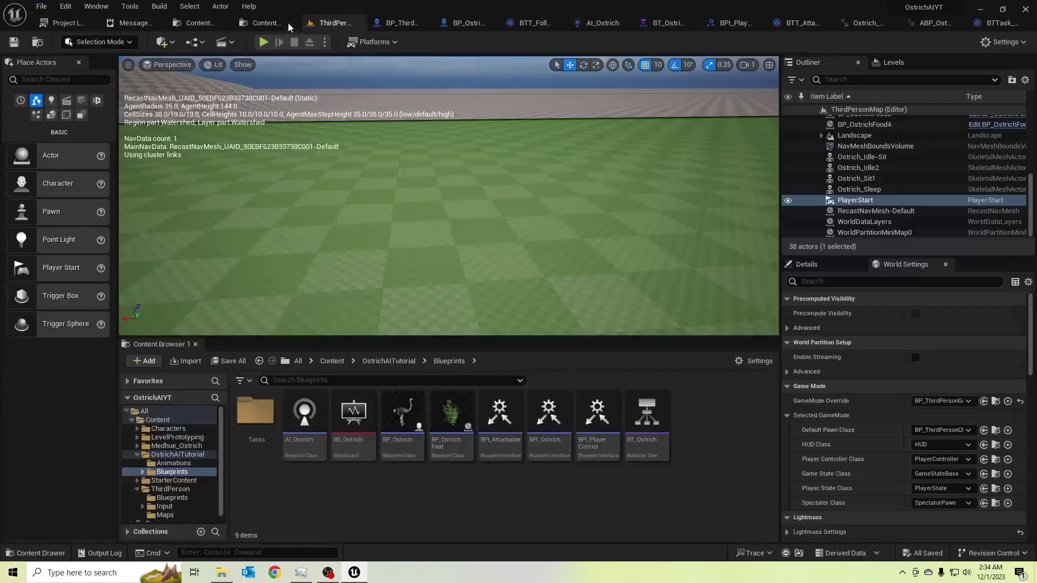
pyautogui.click(264, 41)
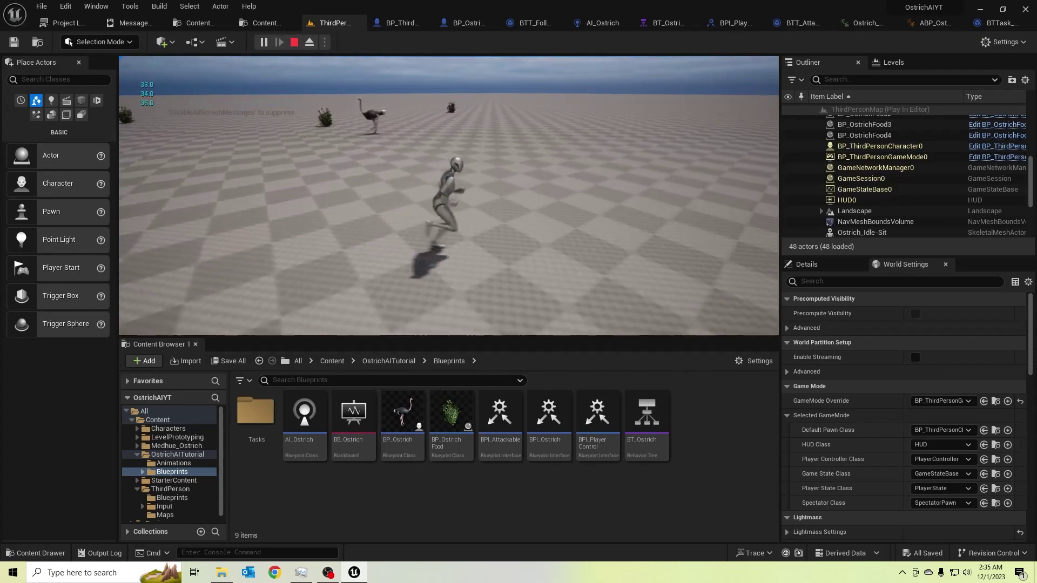
# - End the play test, recompile, and tilt the viewport up toward the ostrich
pyautogui.press('Escape')
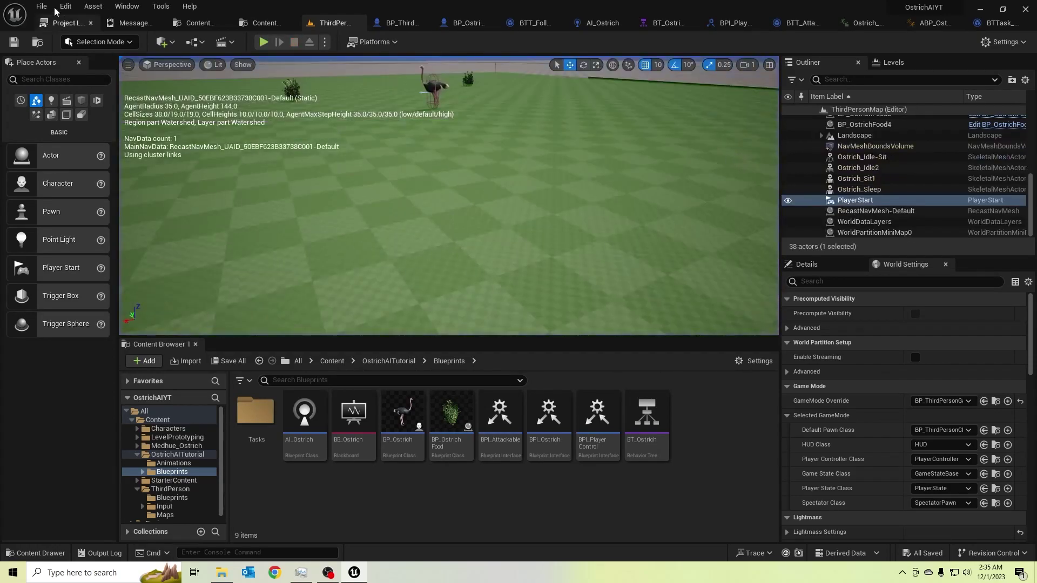
pyautogui.click(41, 6)
pyautogui.click(265, 63)
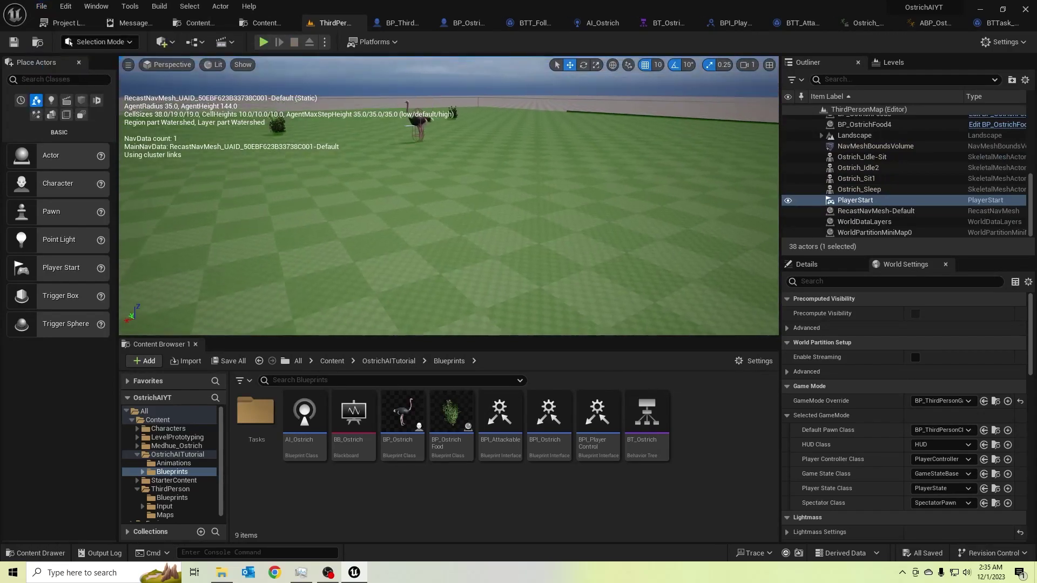
pyautogui.moveTo(266, 64); pyautogui.dragTo(266, 49, button='right')
# - Play in Editor with Alt+P and run the character toward the ostriches
pyautogui.hotkey('alt', 'p')
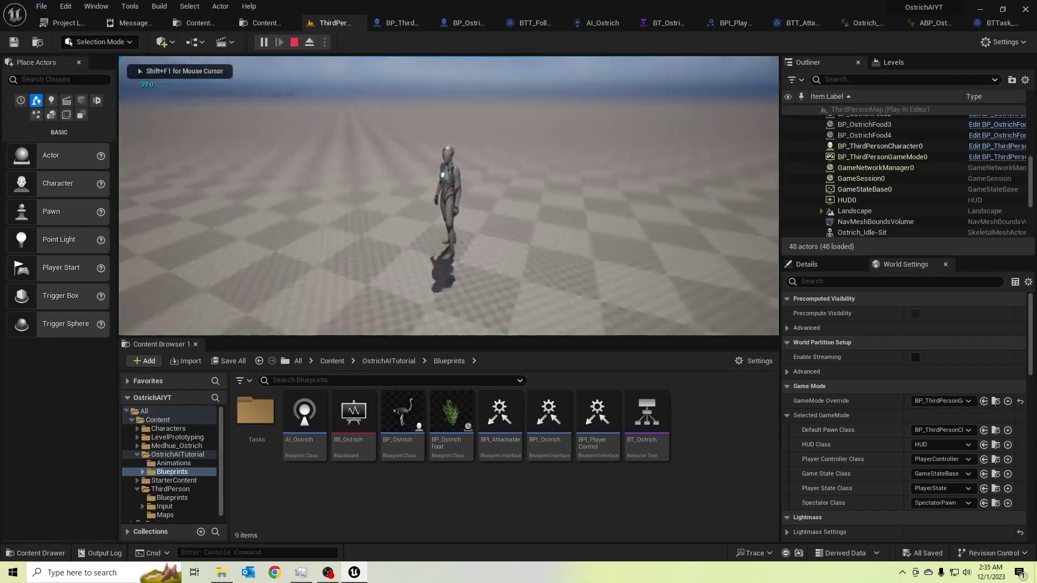
pyautogui.press('w')
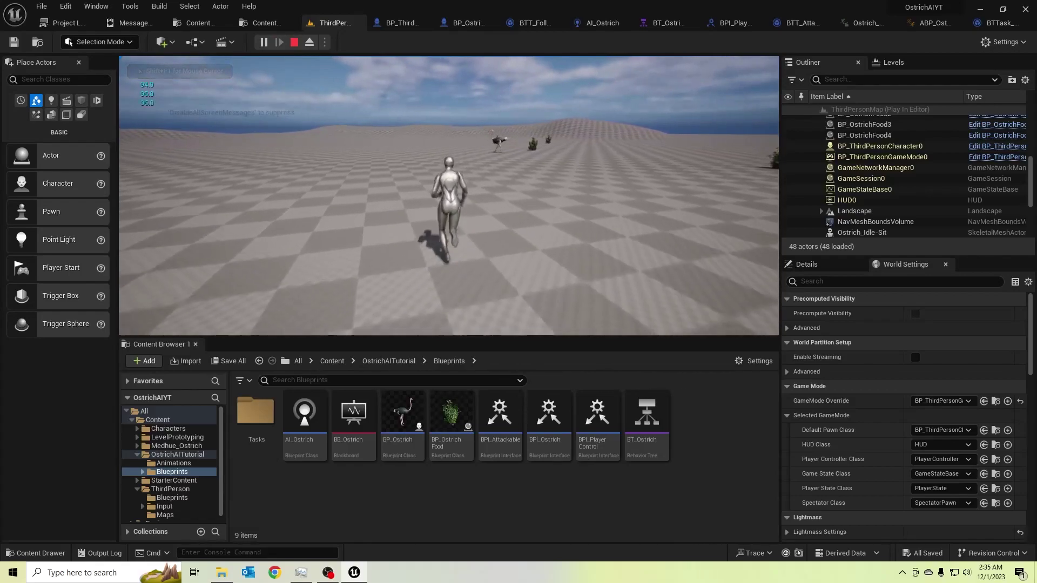
pyautogui.press('d')
pyautogui.press('w')
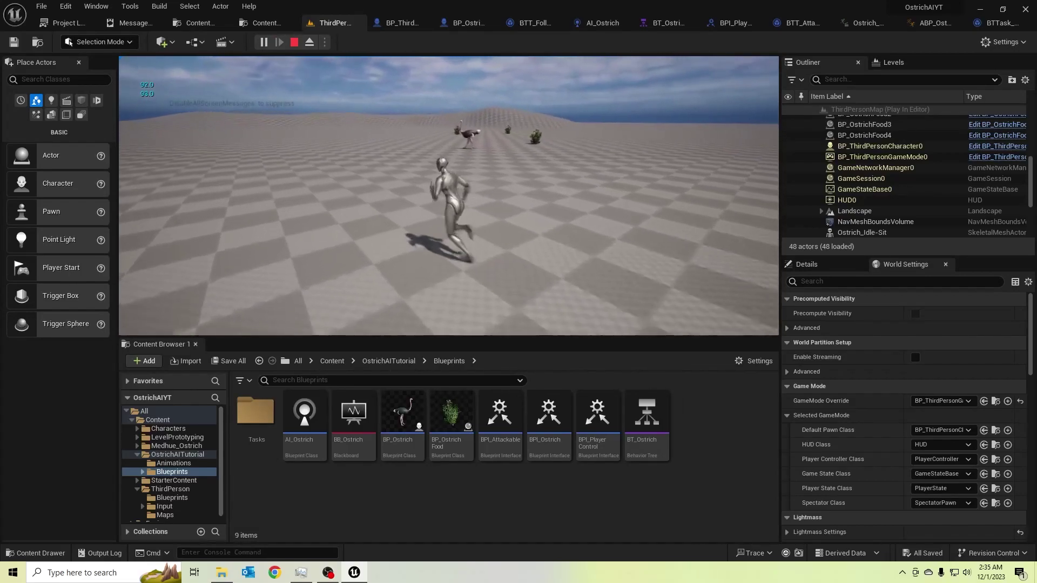